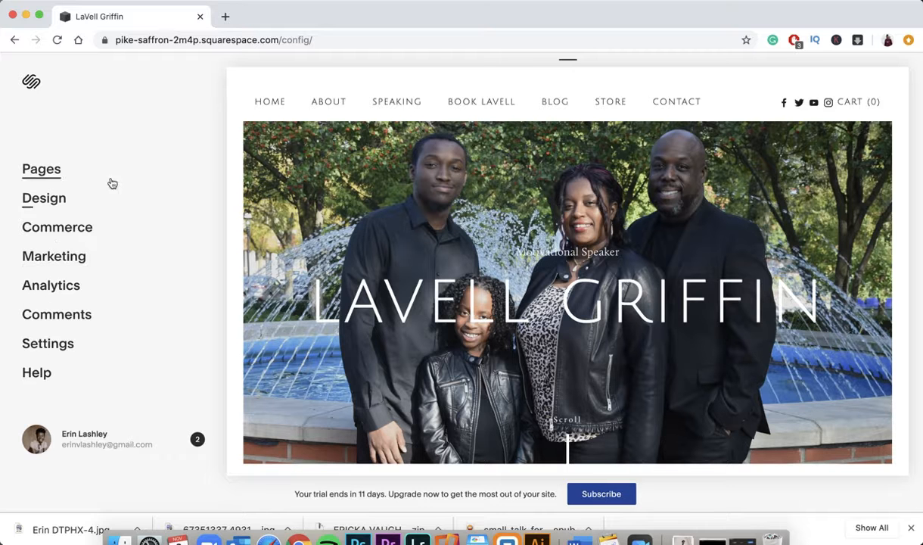
- Open the site's page list, preview the About page, then return to the Home page
scroll(477, 159, "down", 5)
scroll(500, 166, "down", 5)
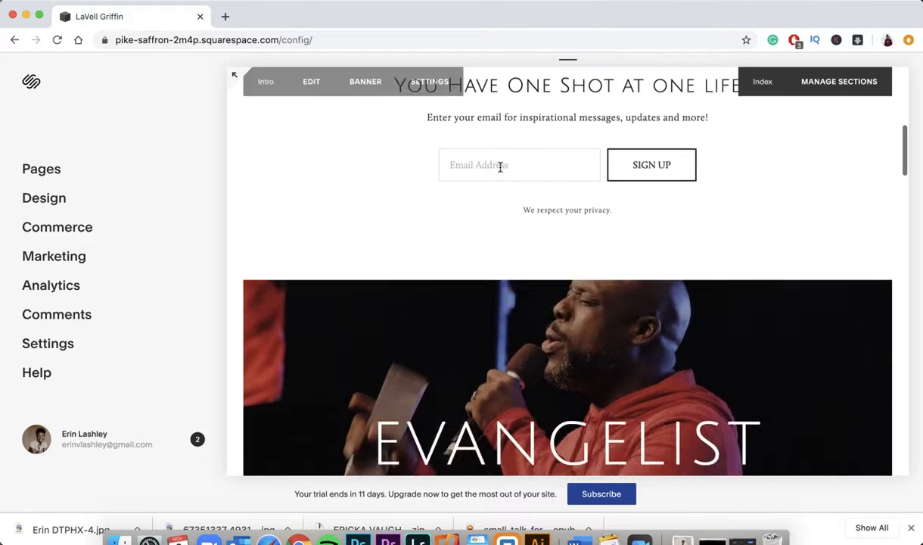
scroll(500, 166, "up", 10)
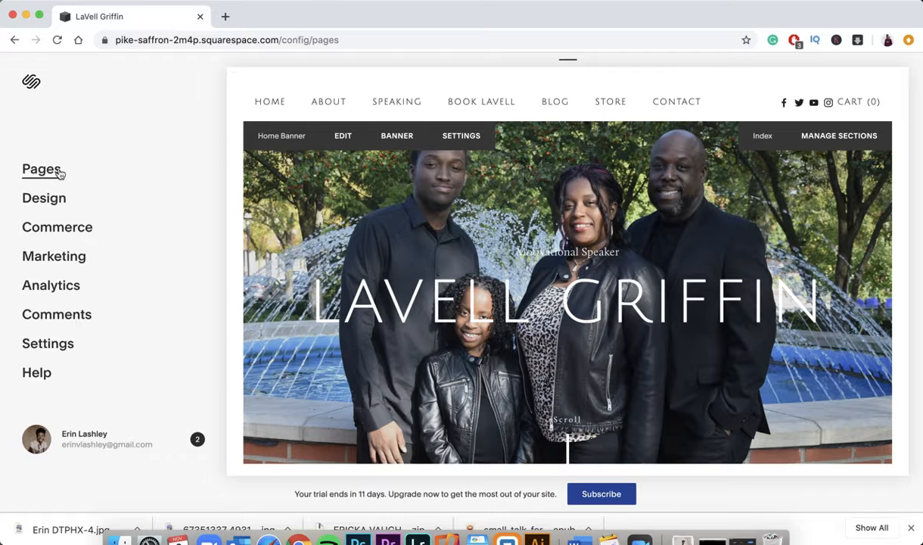
left_click(42, 170)
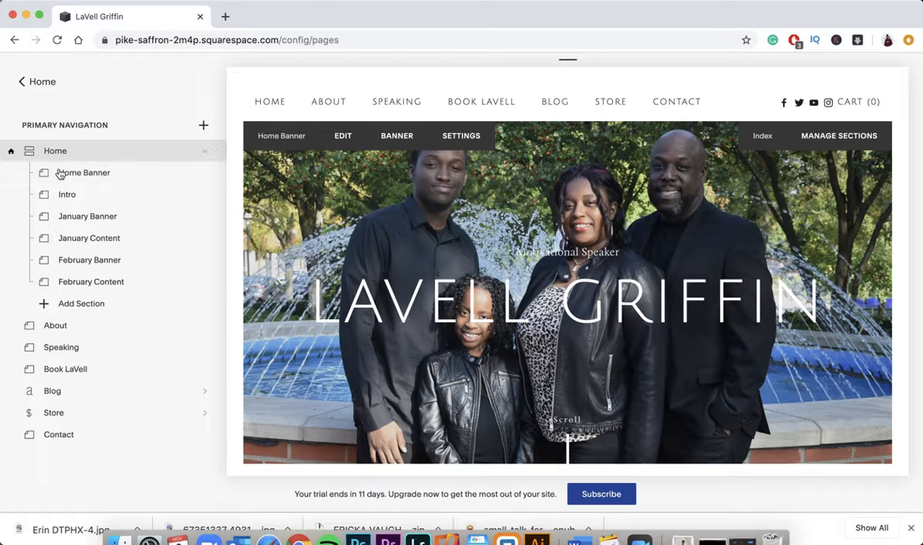
left_click(83, 324)
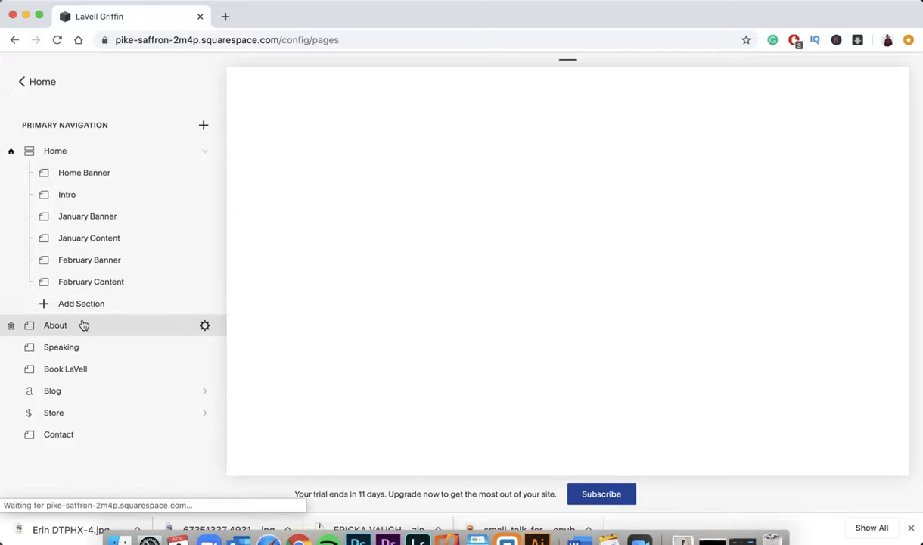
left_click(78, 152)
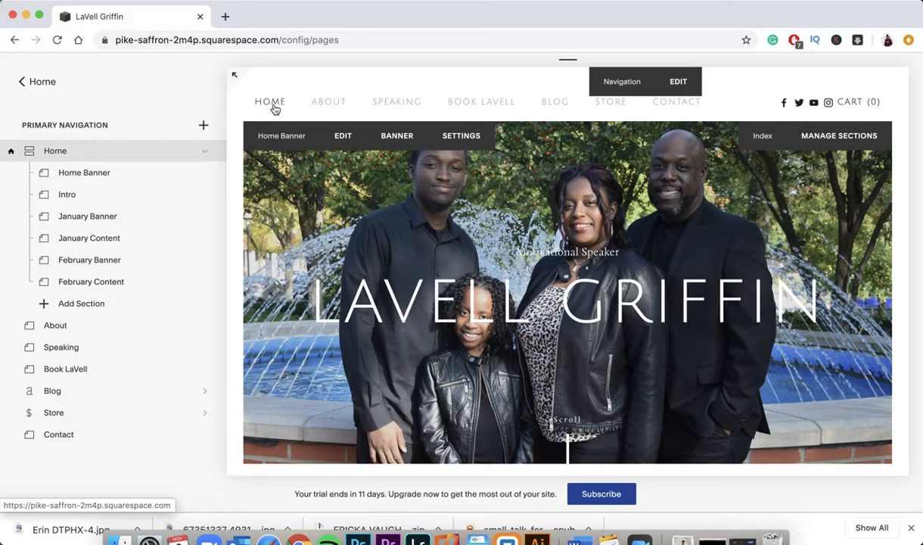
left_click(275, 109)
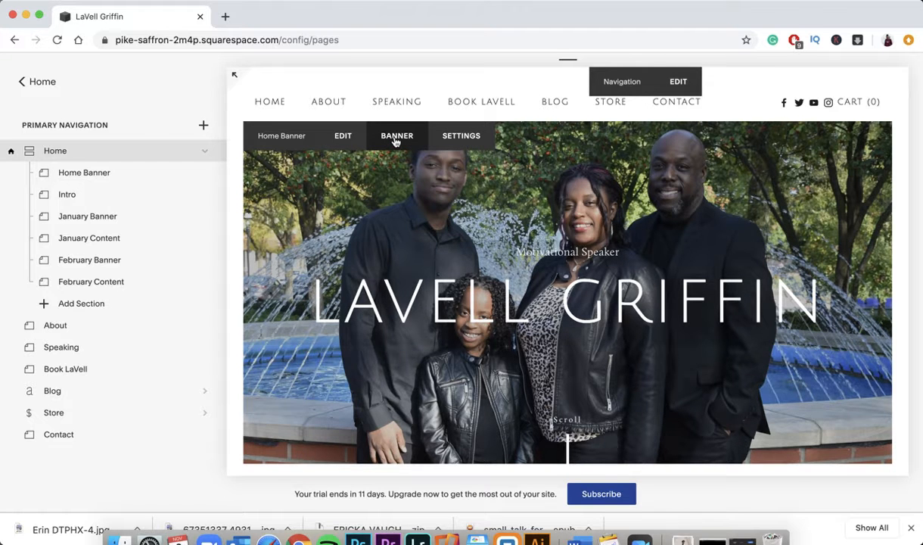
- Try moving the home banner image's focal point, then discard the change
left_click(395, 138)
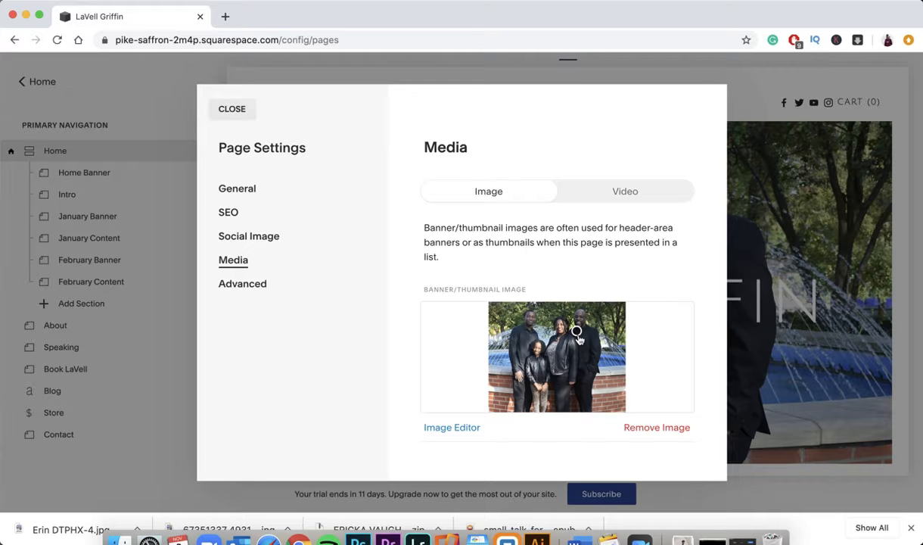
mouse_move(577, 334)
left_mouse_down()
mouse_move(531, 330)
mouse_move(559, 357)
mouse_move(530, 333)
mouse_move(562, 338)
mouse_move(531, 336)
mouse_move(536, 323)
mouse_move(577, 327)
left_mouse_up()
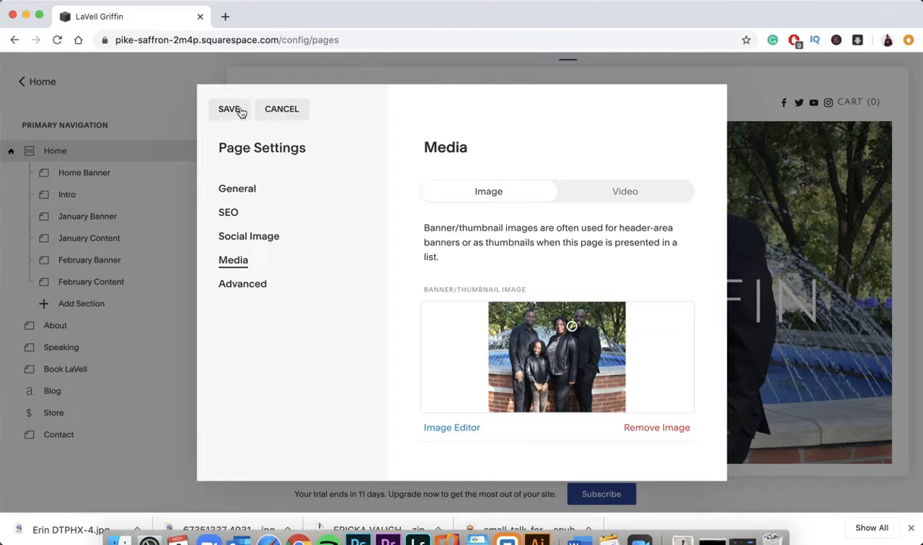
left_click(271, 113)
left_click(512, 313)
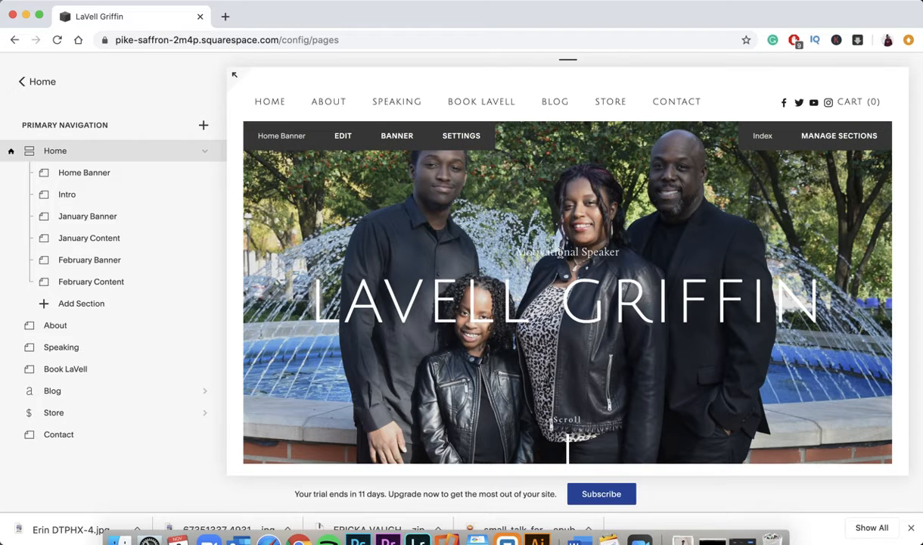
double_click(560, 253)
triple_click(513, 265)
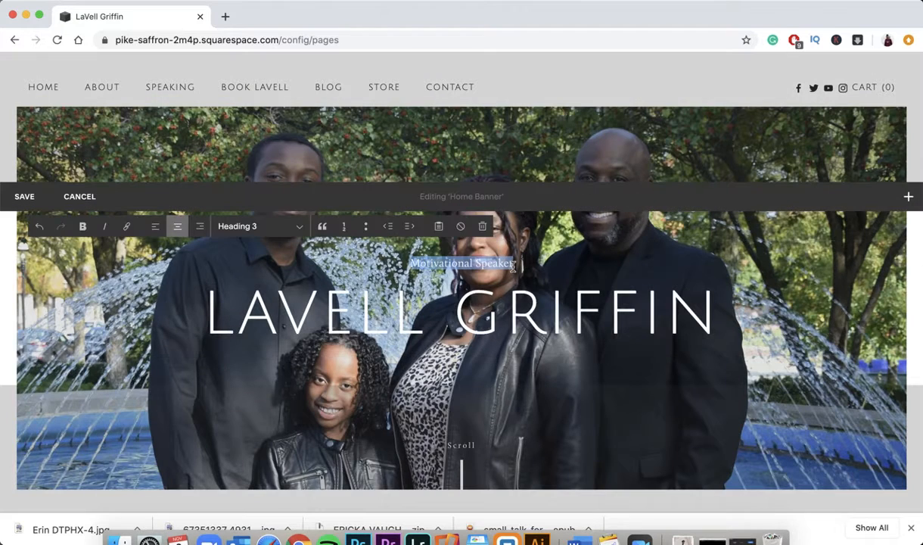
triple_click(482, 314)
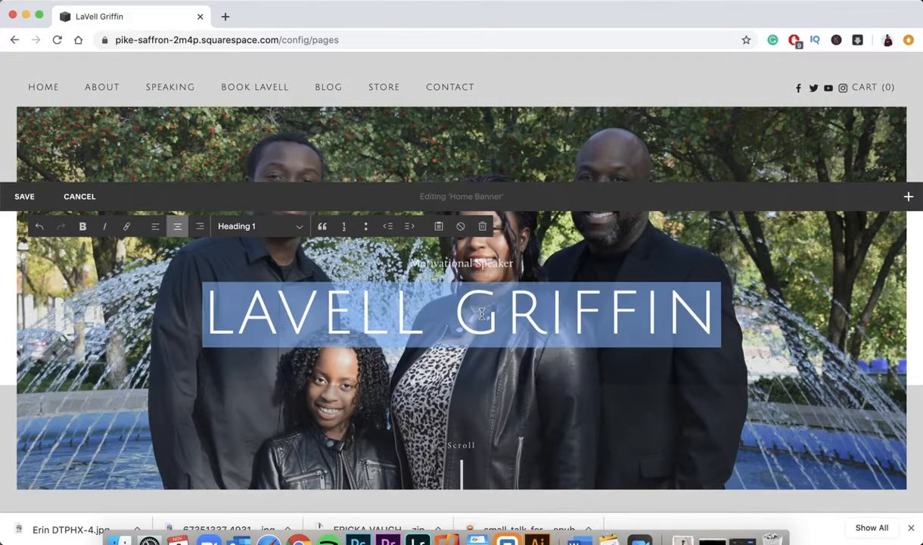
left_click(85, 196)
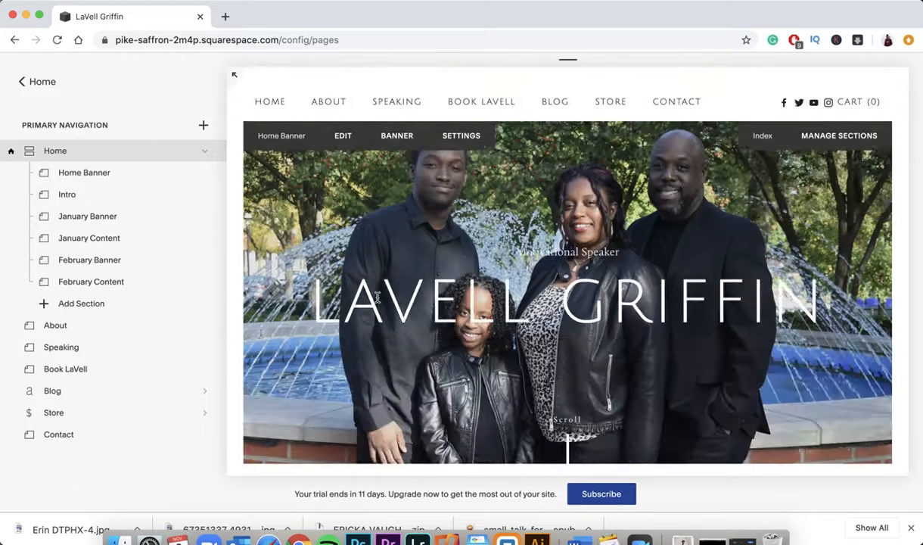
scroll(376, 305, "down", 3)
scroll(376, 303, "down", 3)
- Open the Intro signup form's settings and select its title and description text
double_click(473, 160)
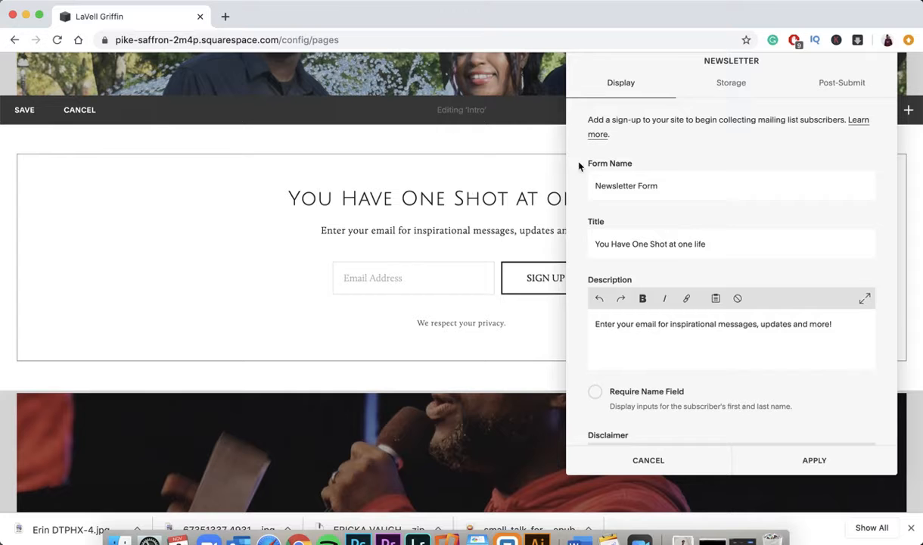
triple_click(606, 239)
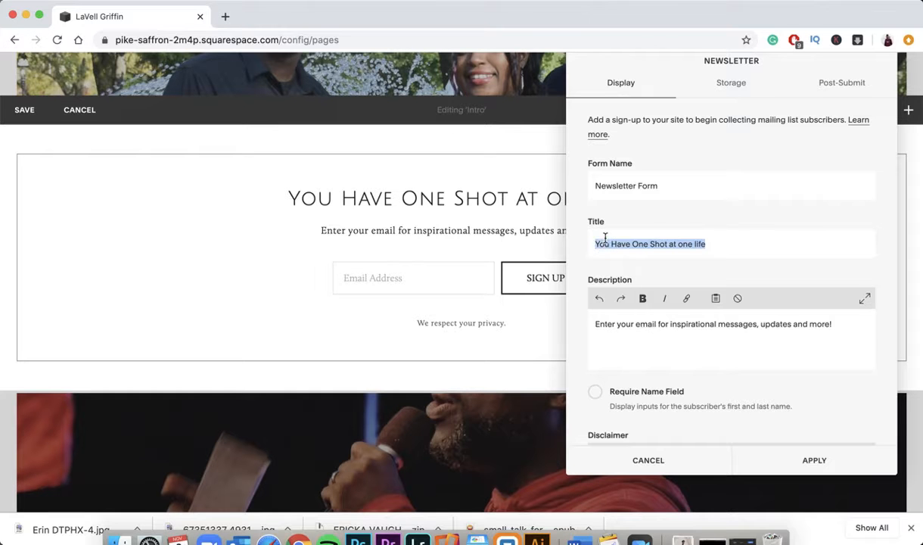
double_click(625, 324)
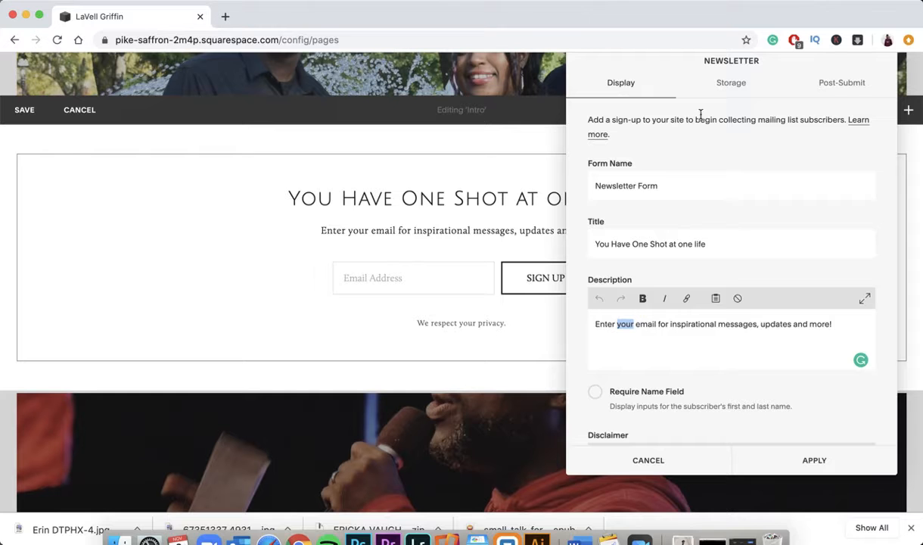
- Disconnect and reconnect Squarespace Email Campaigns storage, keeping Default as the mailing list
left_click(727, 85)
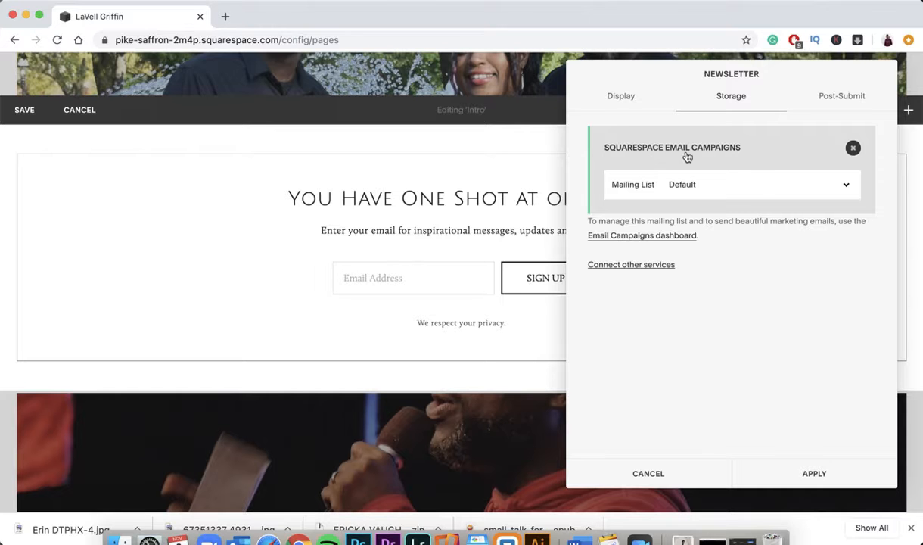
left_click(736, 186)
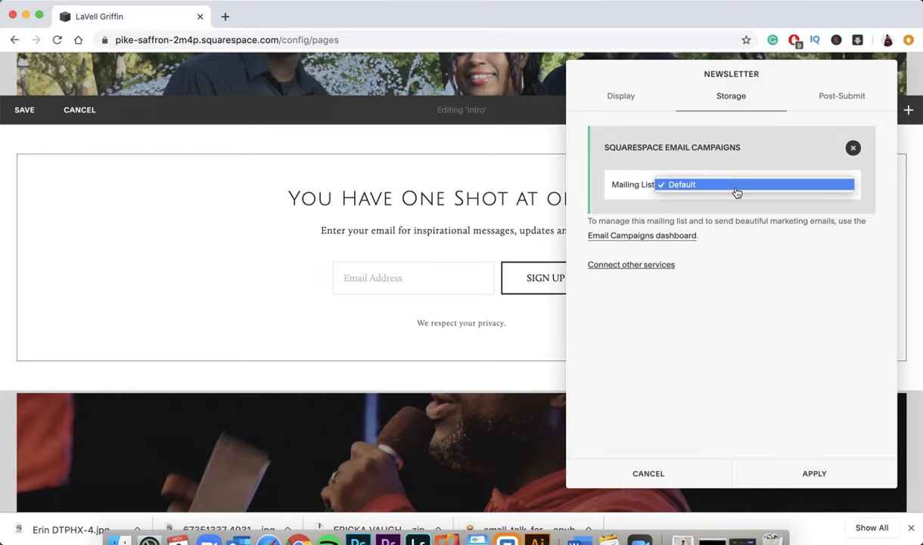
left_click(772, 147)
left_click(853, 149)
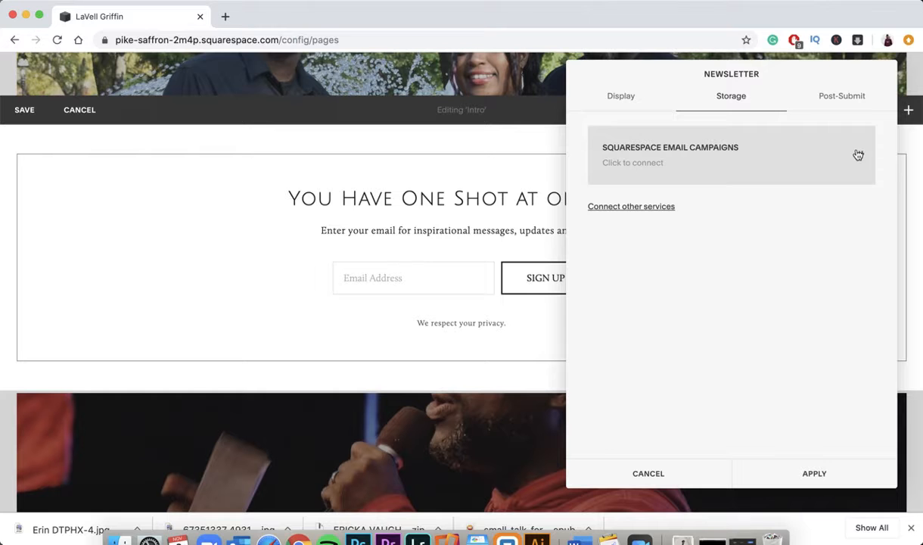
left_click(639, 171)
left_click(673, 189)
left_click(774, 154)
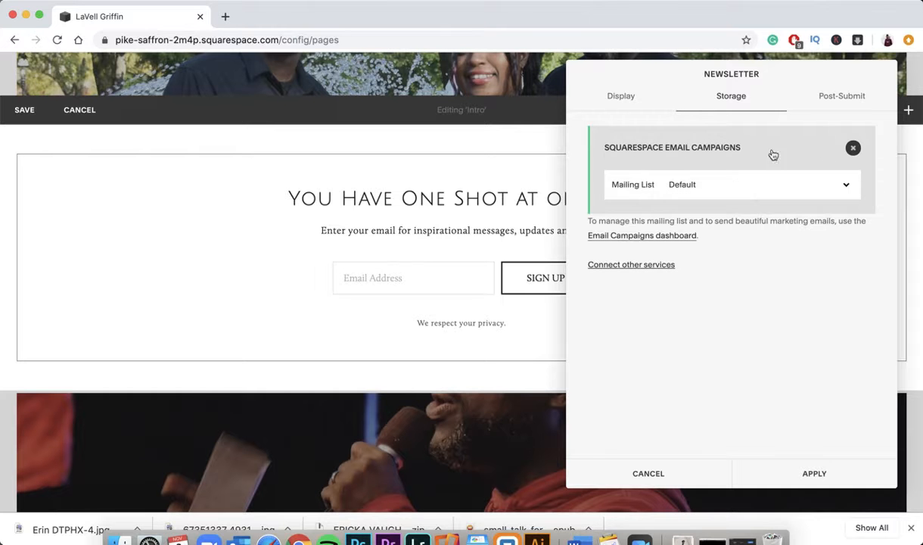
- Try connecting Mailchimp storage, dismiss the premium and error notices, and close settings unapplied
left_click(619, 266)
left_click(645, 301)
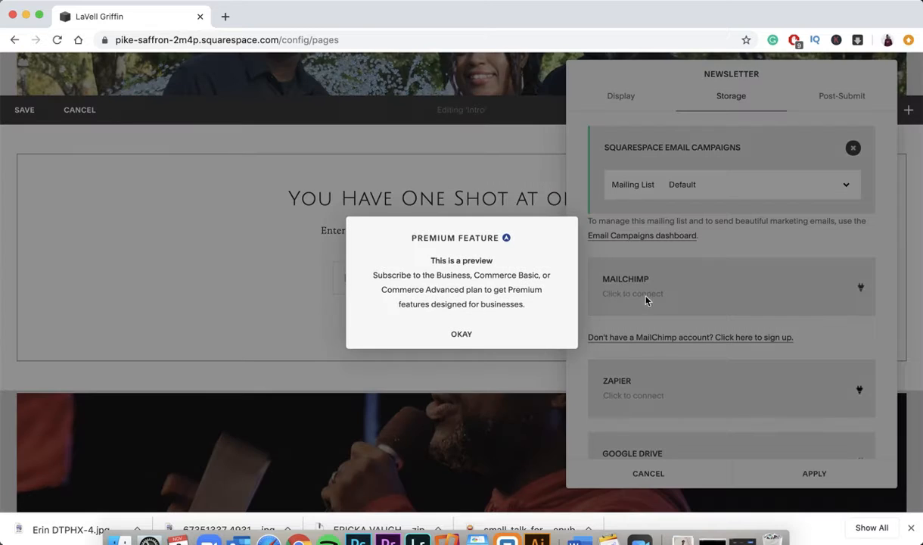
left_click(465, 333)
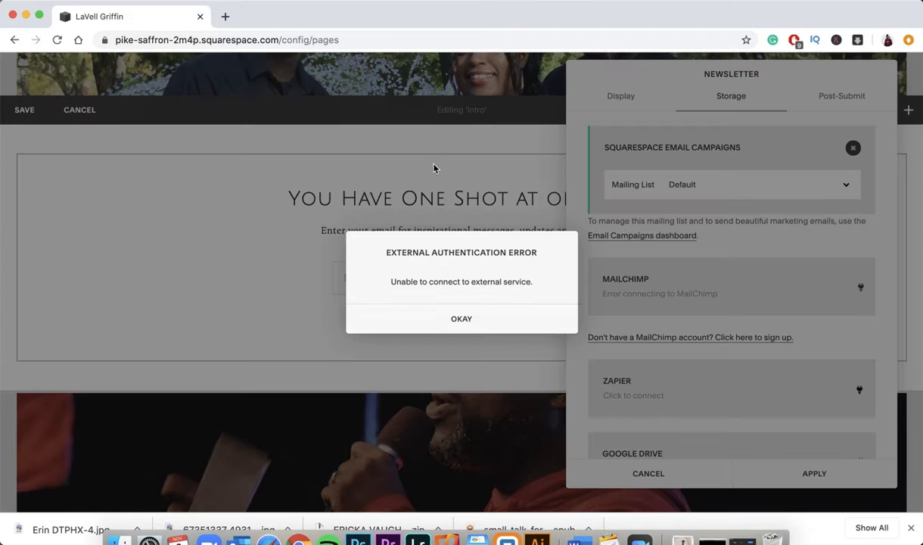
left_click(479, 322)
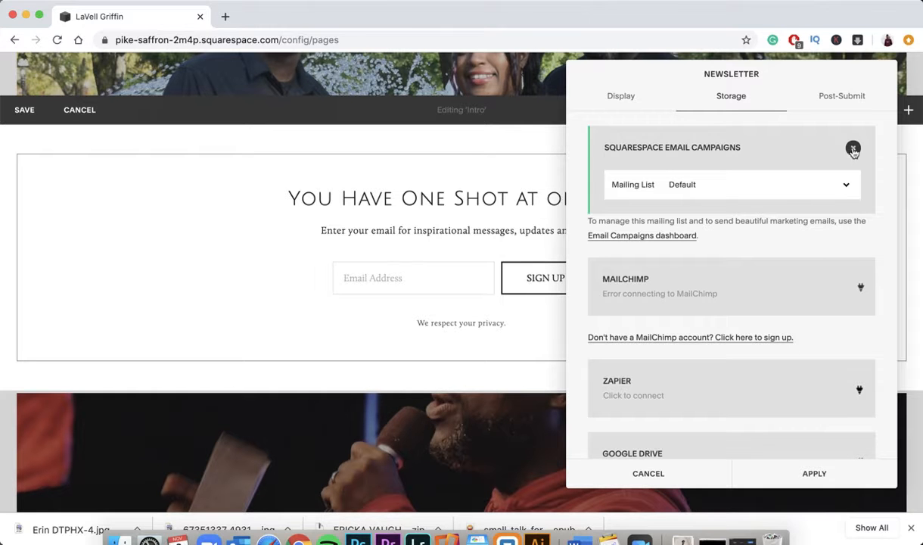
left_click(695, 477)
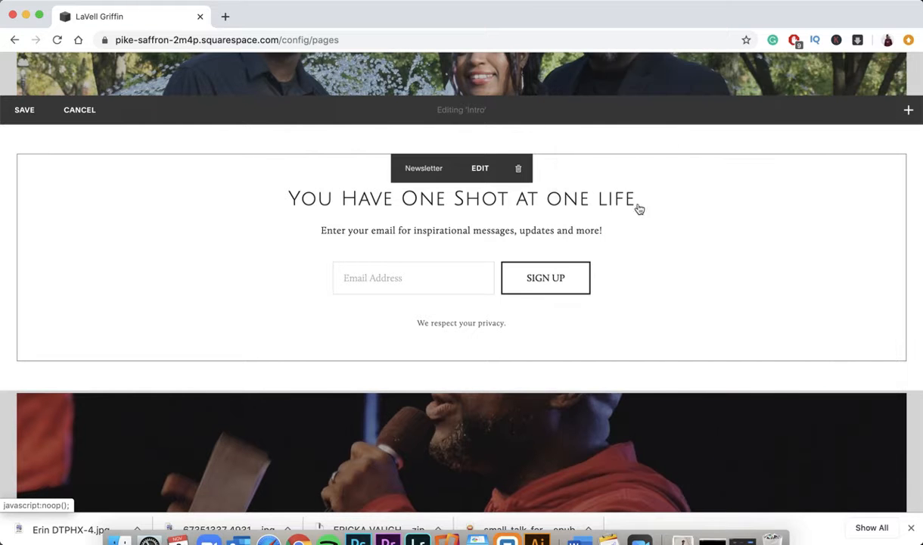
scroll(183, 212, "down", 5)
scroll(182, 208, "up", 5)
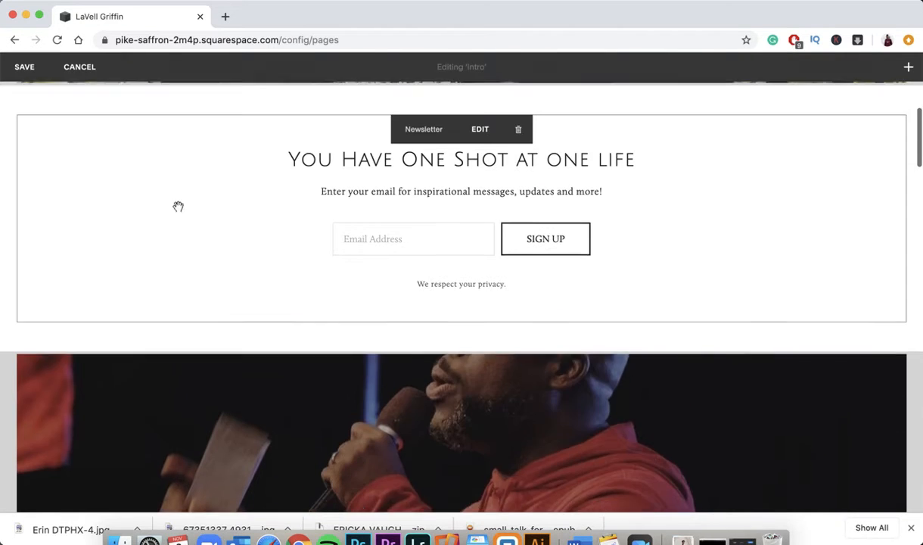
- Exit the Intro section editor without saving
left_click(80, 87)
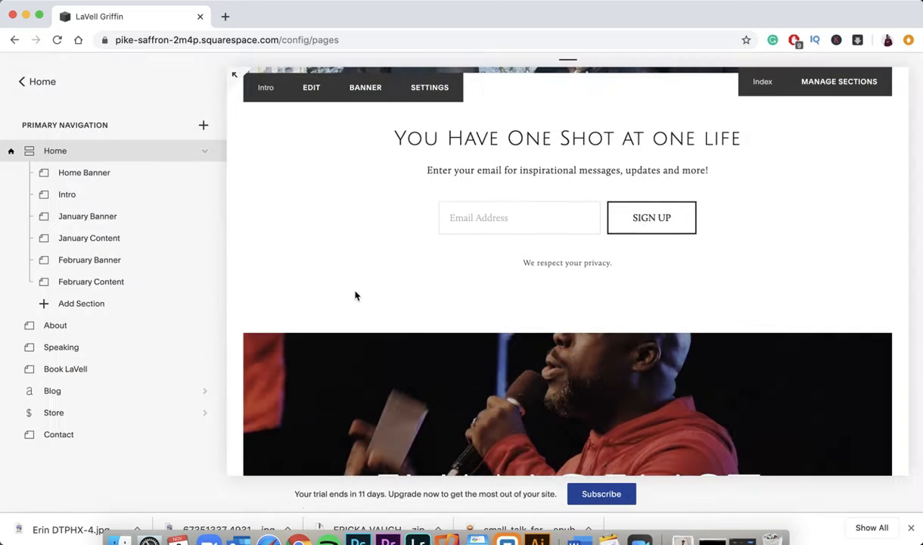
scroll(354, 294, "down", 2)
scroll(355, 295, "down", 2)
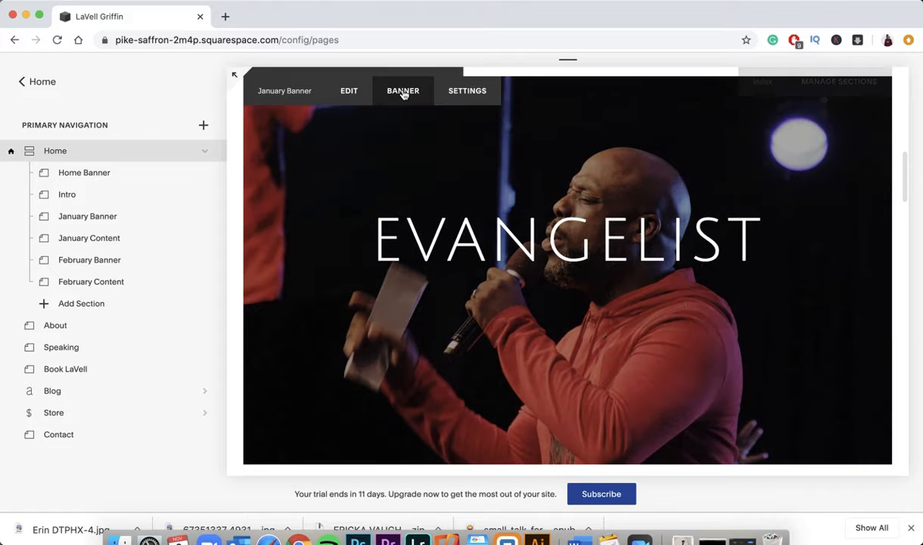
- Inspect the January Banner's image settings and EVANGELIST text, leaving both unchanged
left_click(403, 92)
left_click(234, 259)
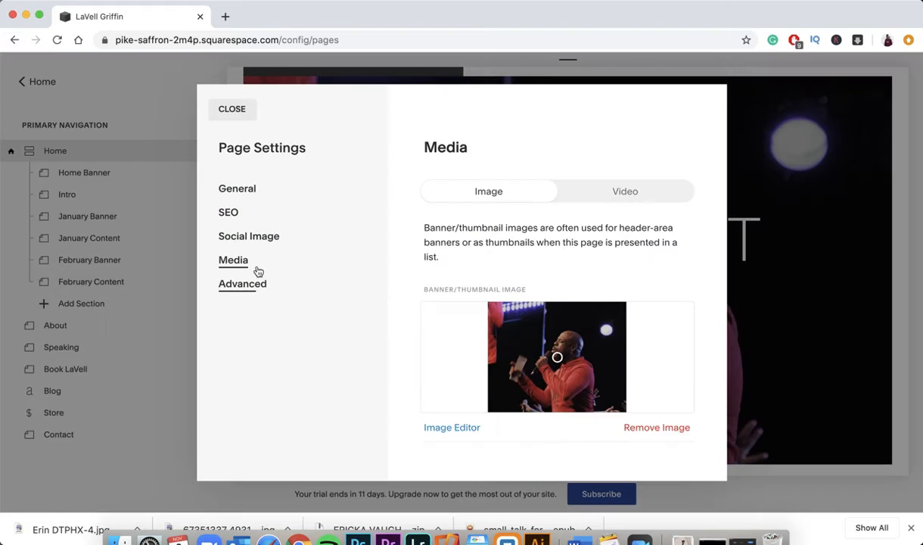
left_click(238, 110)
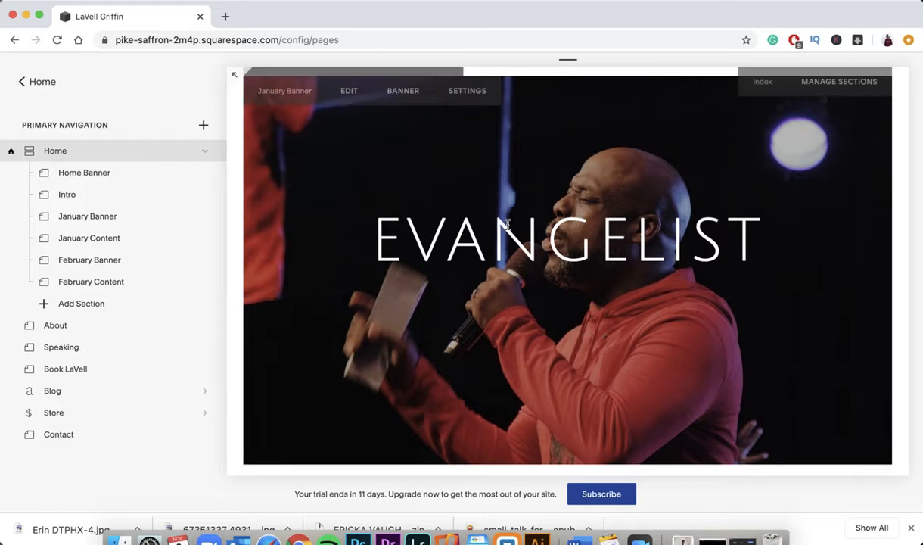
double_click(489, 240)
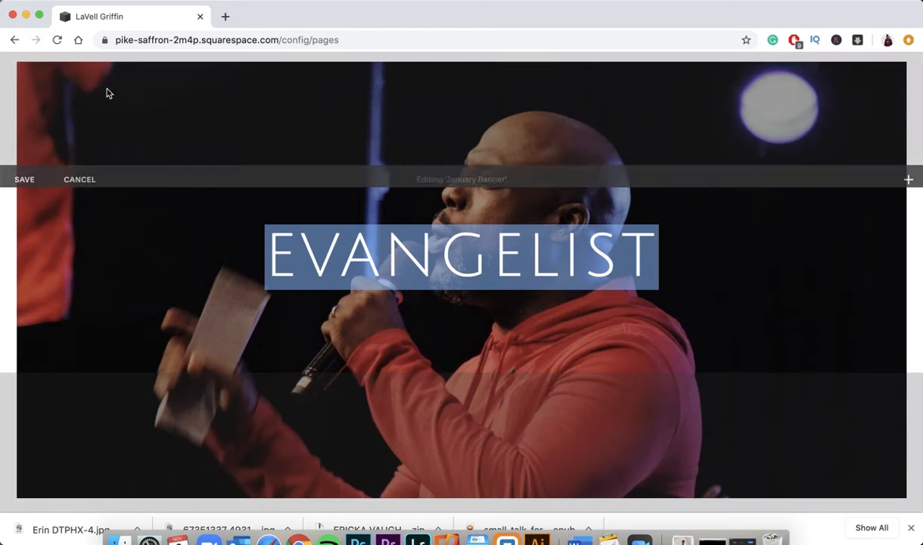
left_click(87, 177)
scroll(422, 254, "down", 8)
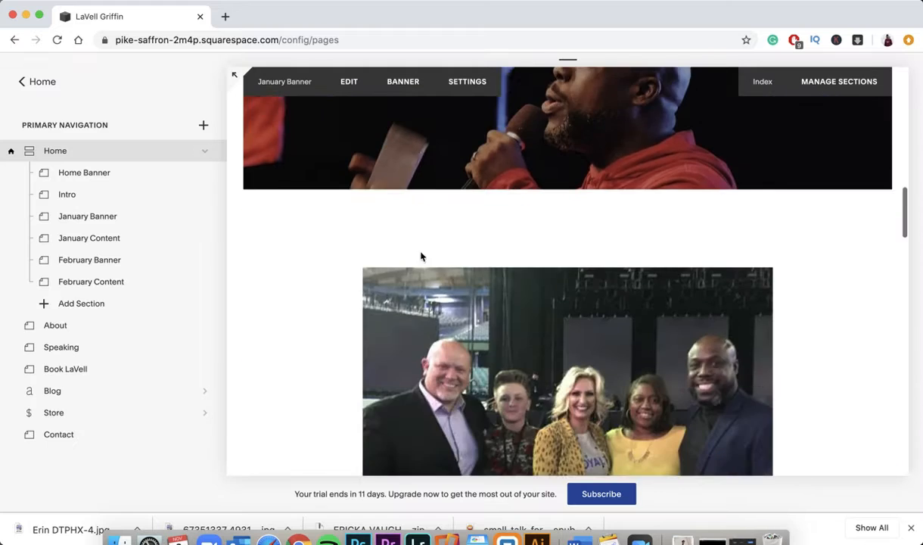
scroll(422, 257, "up", 2)
scroll(421, 256, "up", 3)
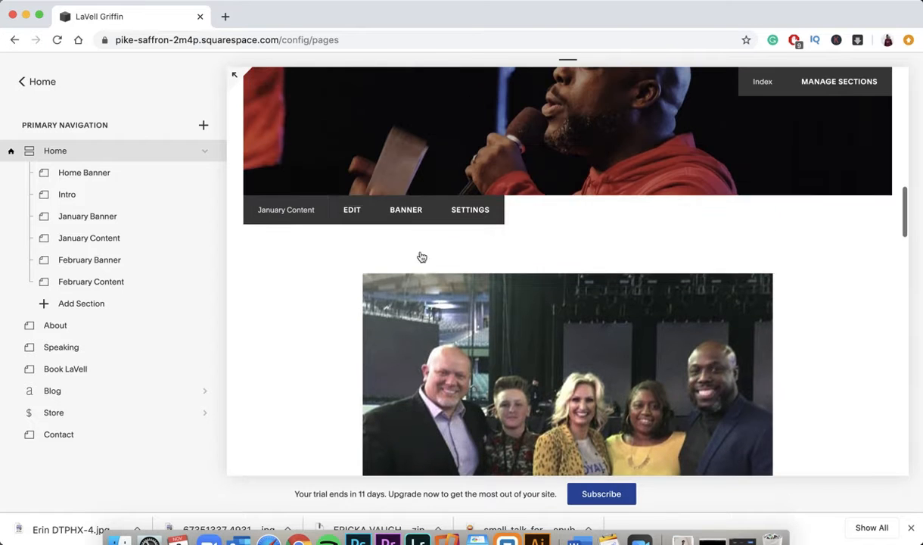
left_click(353, 209)
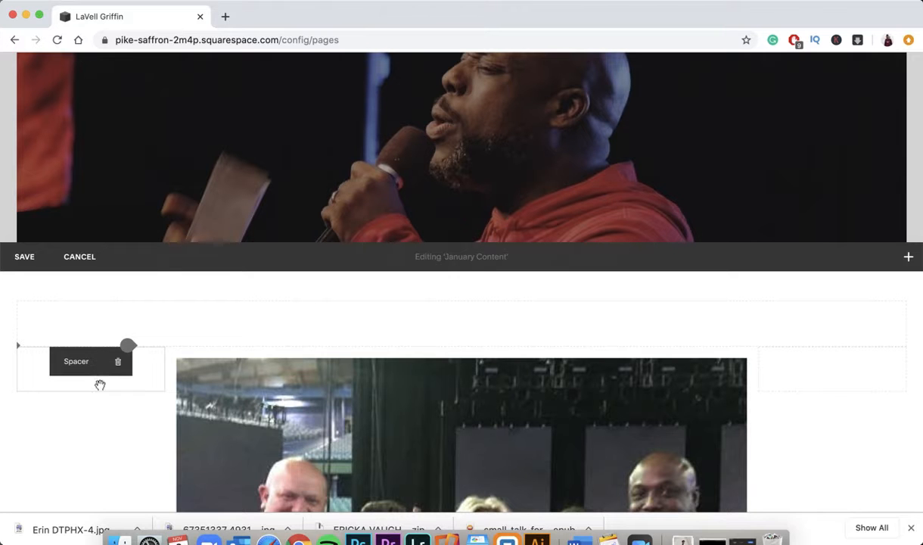
scroll(258, 452, "down", 3)
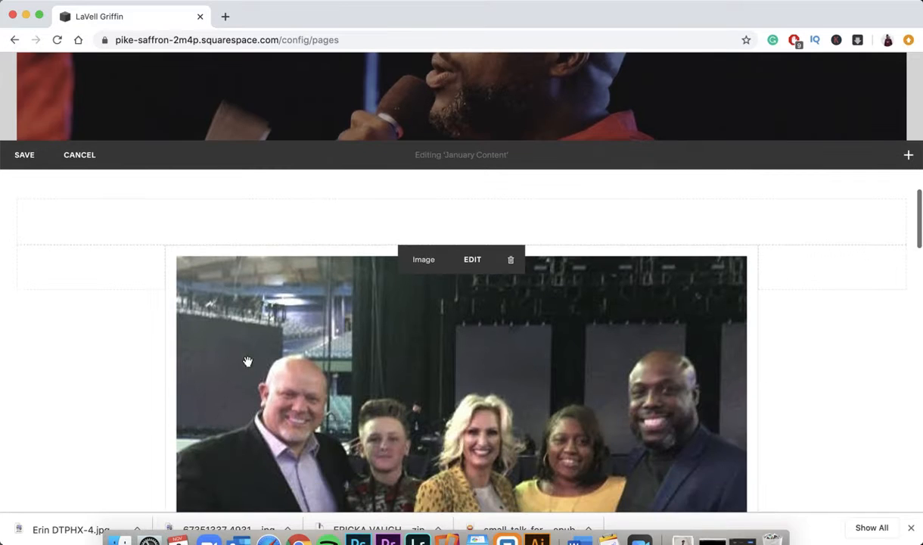
scroll(278, 334, "down", 6)
scroll(190, 242, "up", 5)
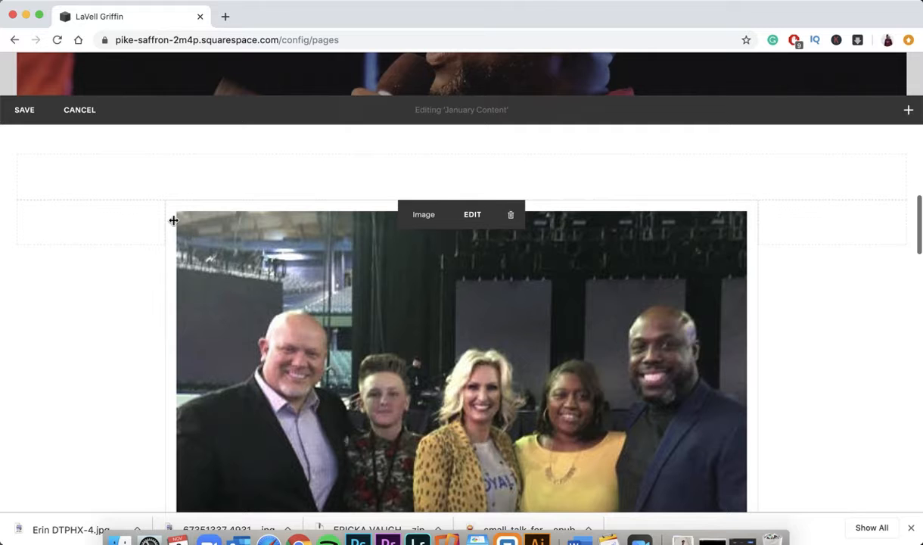
left_click_drag(282, 226, 200, 240)
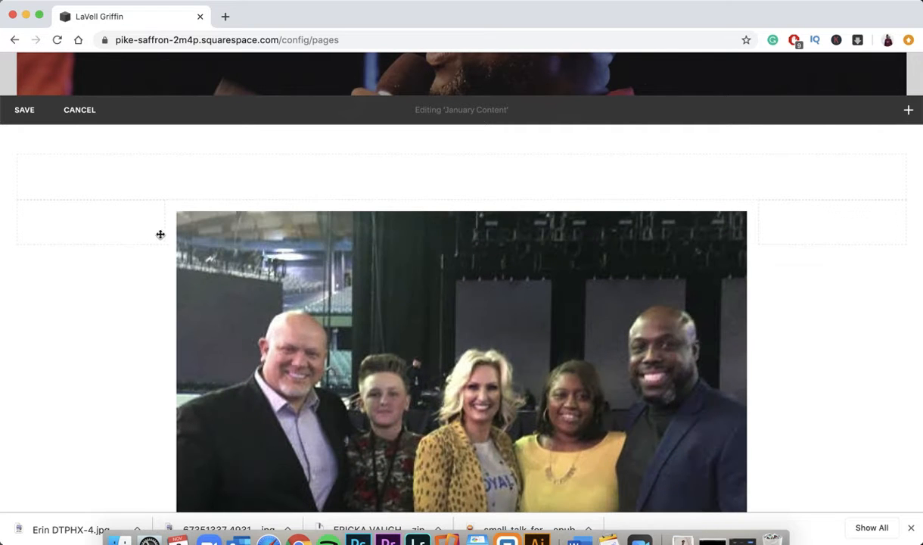
scroll(197, 301, "down", 10)
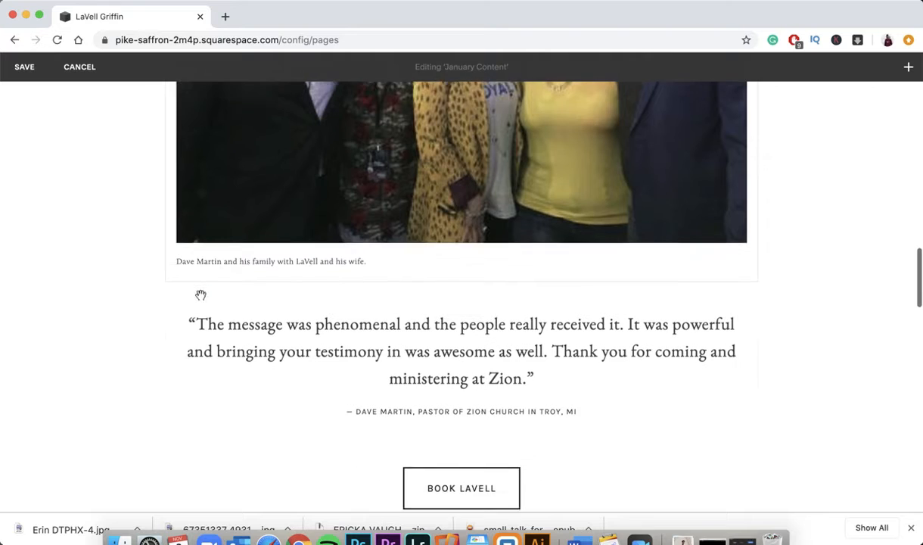
scroll(229, 249, "up", 5)
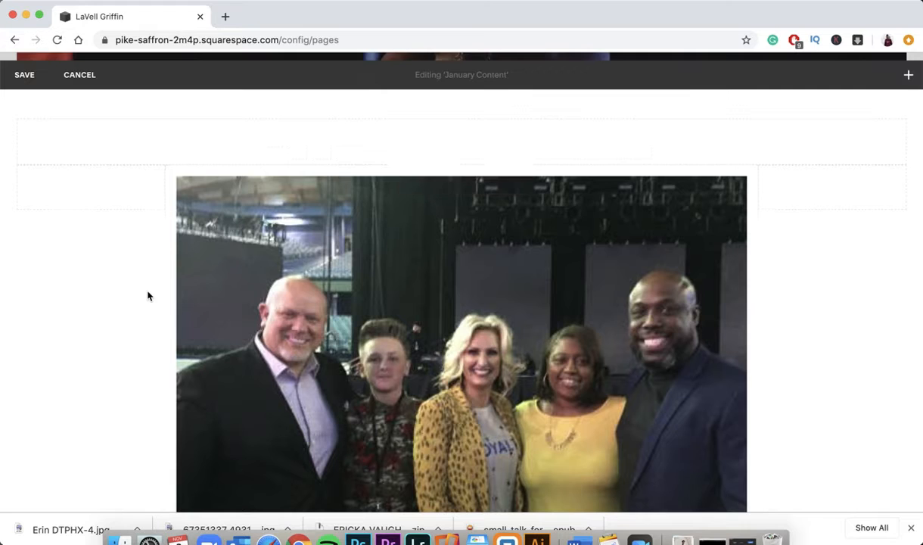
scroll(146, 295, "down", 5)
scroll(148, 296, "down", 3)
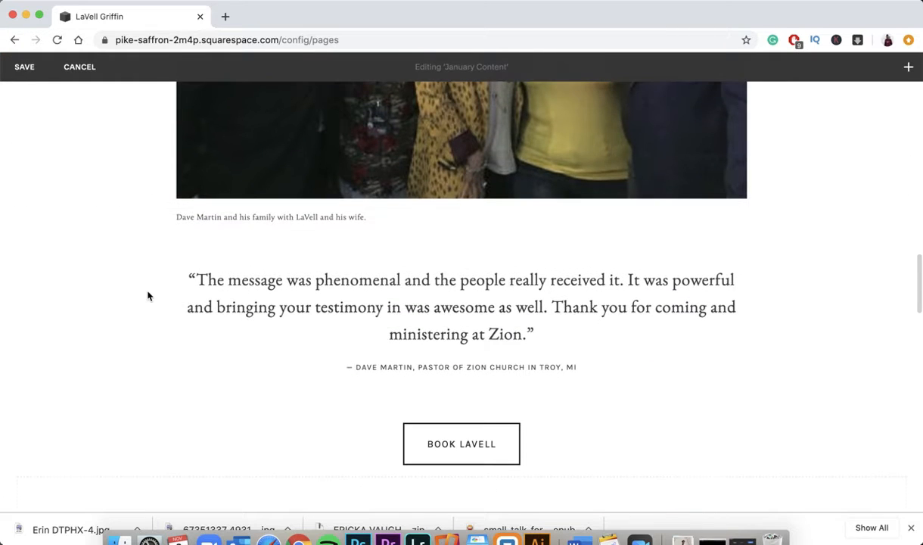
scroll(148, 296, "down", 3)
scroll(149, 296, "down", 1)
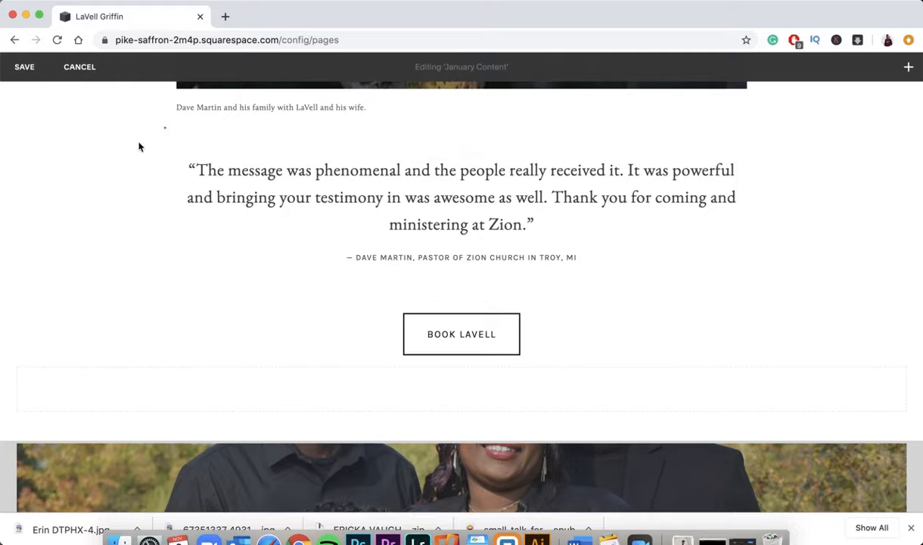
- Insert a placeholder Quote block above the testimonial, delete it, then open the Book LaVell button settings
left_click(166, 130)
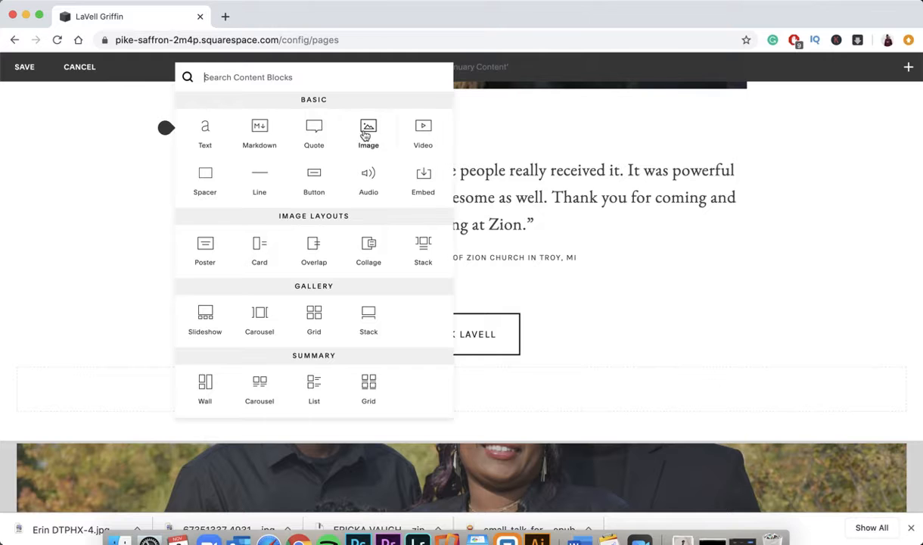
left_click(314, 134)
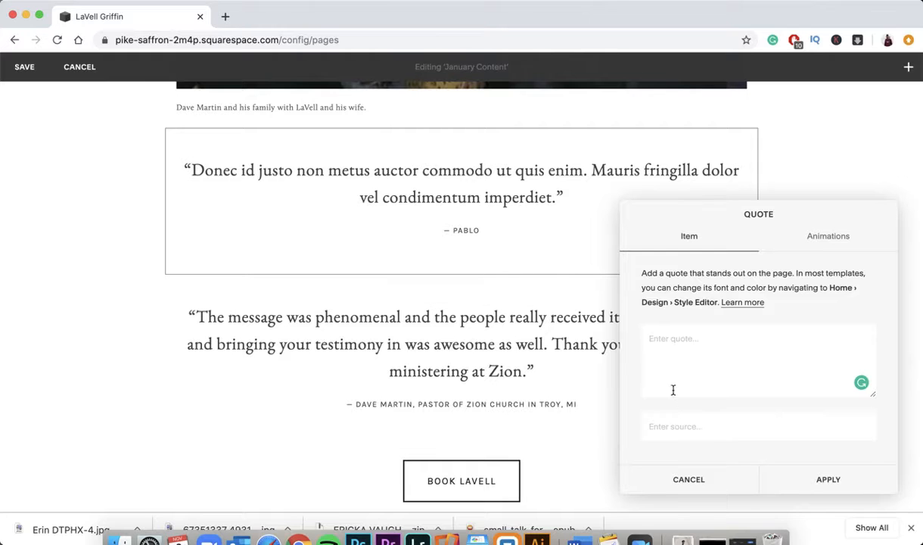
left_click(678, 430)
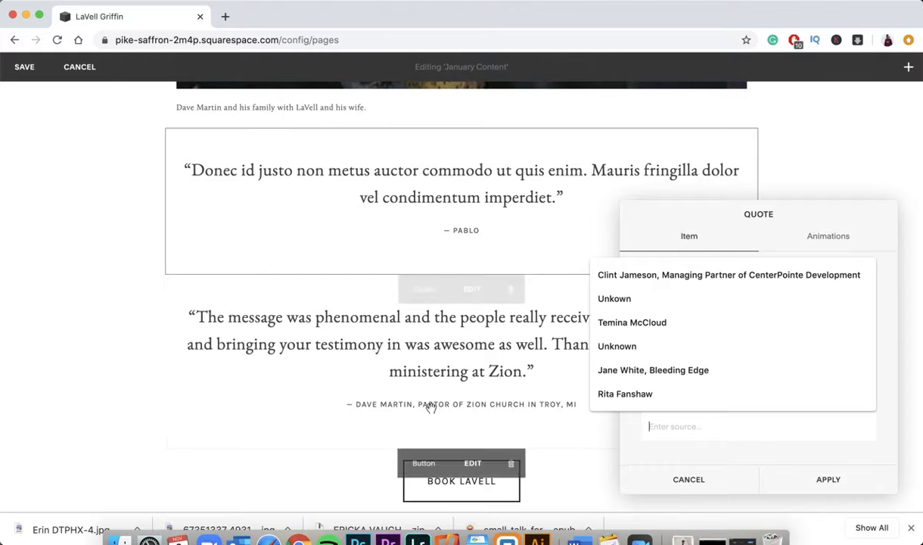
left_click(707, 480)
left_click(510, 143)
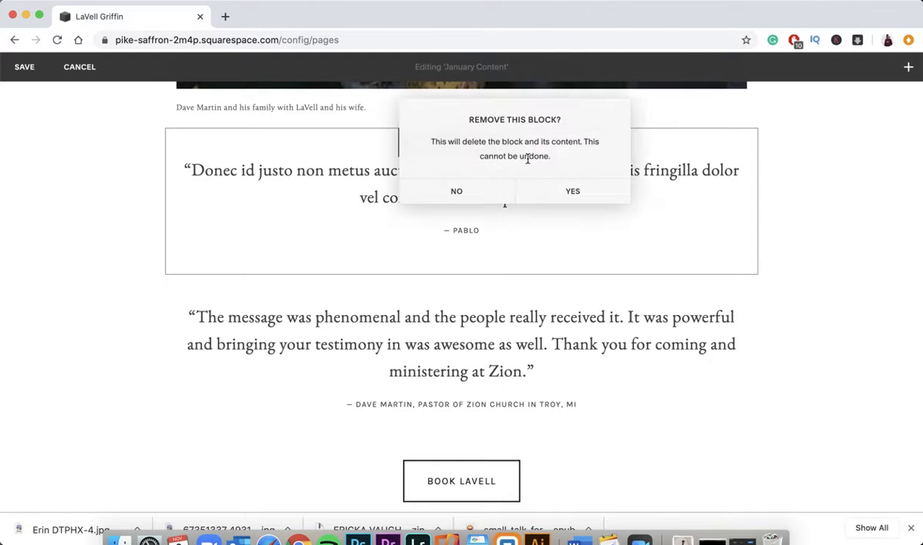
left_click(575, 194)
left_click(471, 143)
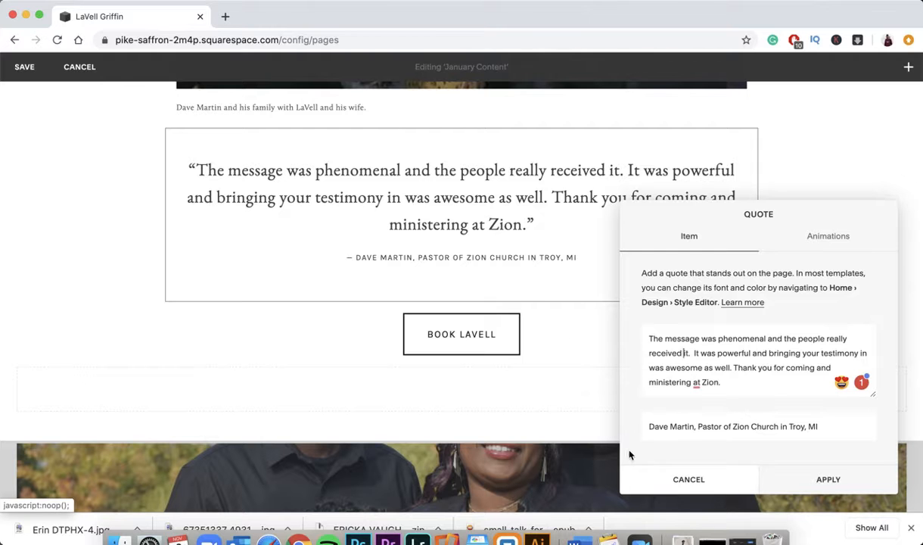
left_click(472, 316)
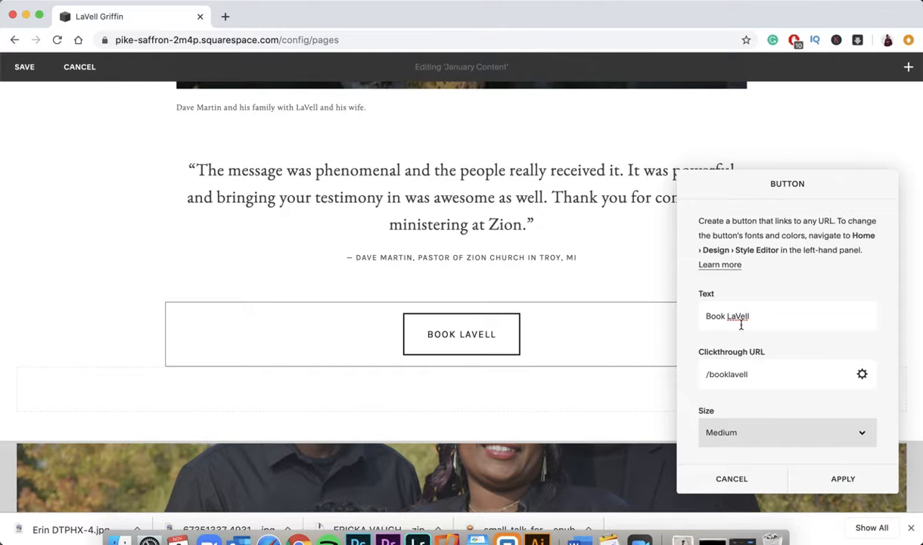
- Open the button's Clickthrough URL editor and clear the linked page to browse all pages
left_click(864, 373)
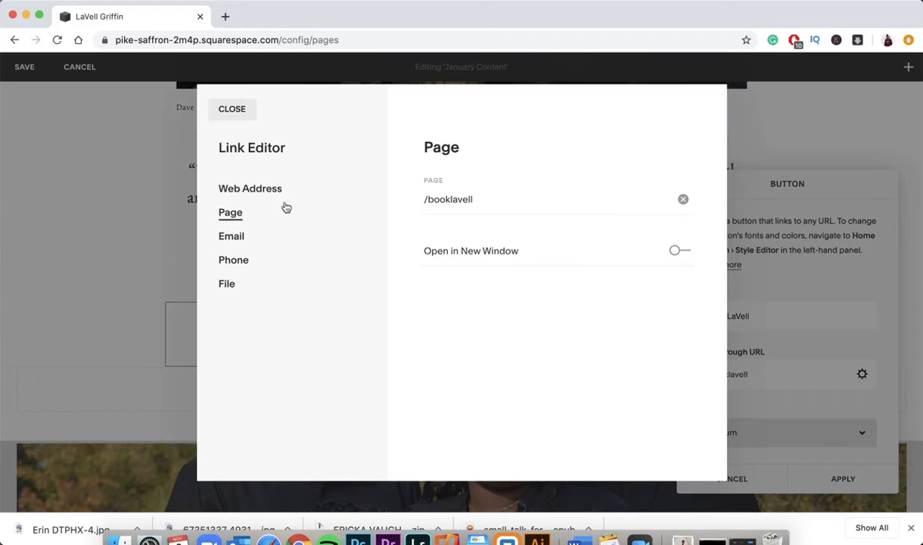
left_click(452, 199)
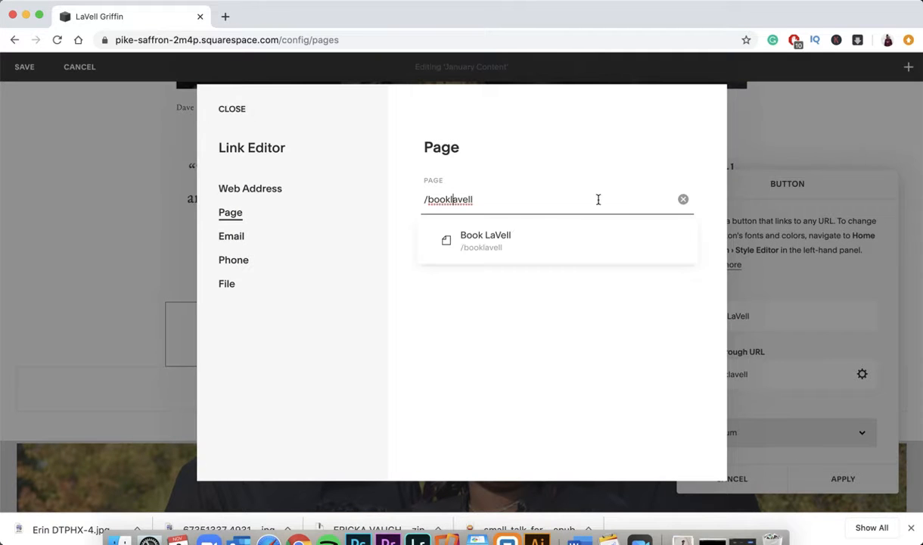
left_click(683, 199)
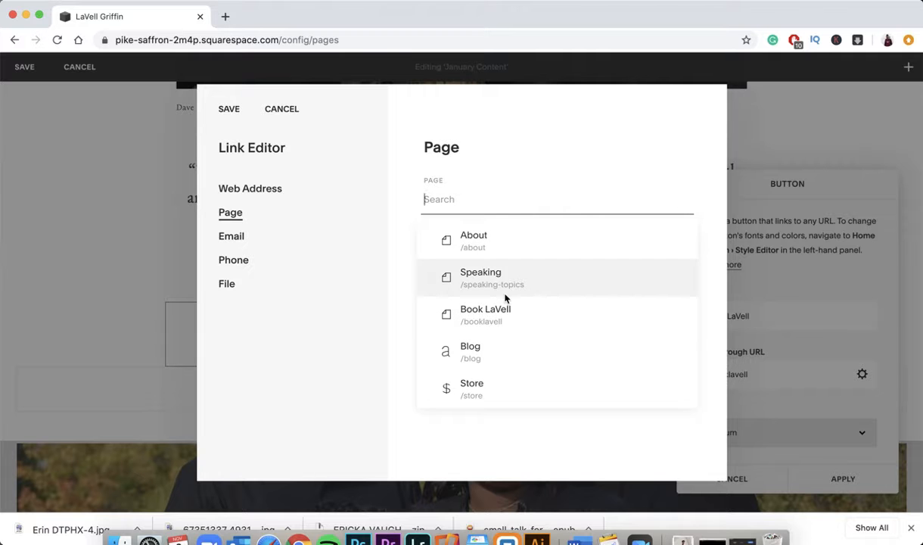
scroll(506, 299, "down", 3)
scroll(505, 299, "up", 3)
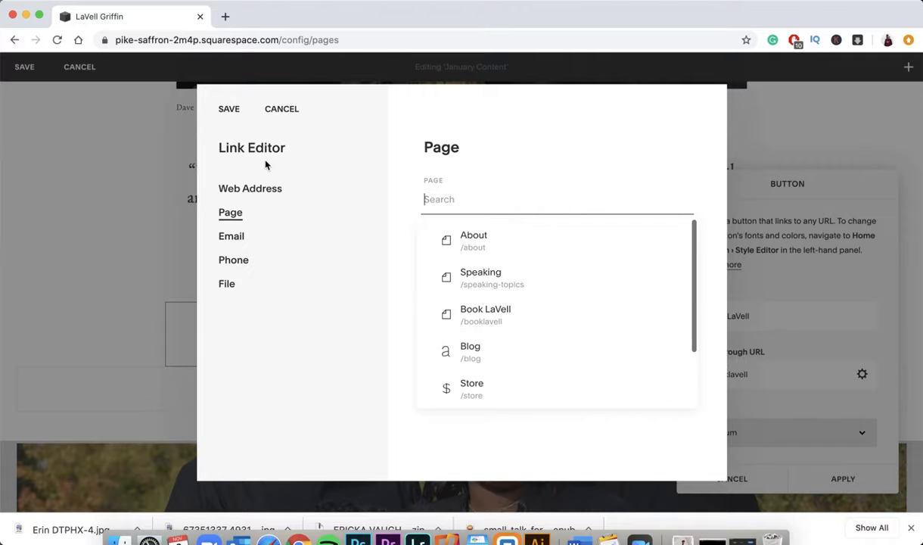
- Try an external web address opening in a new window, then cancel the link and button settings
left_click(266, 188)
left_click(445, 199)
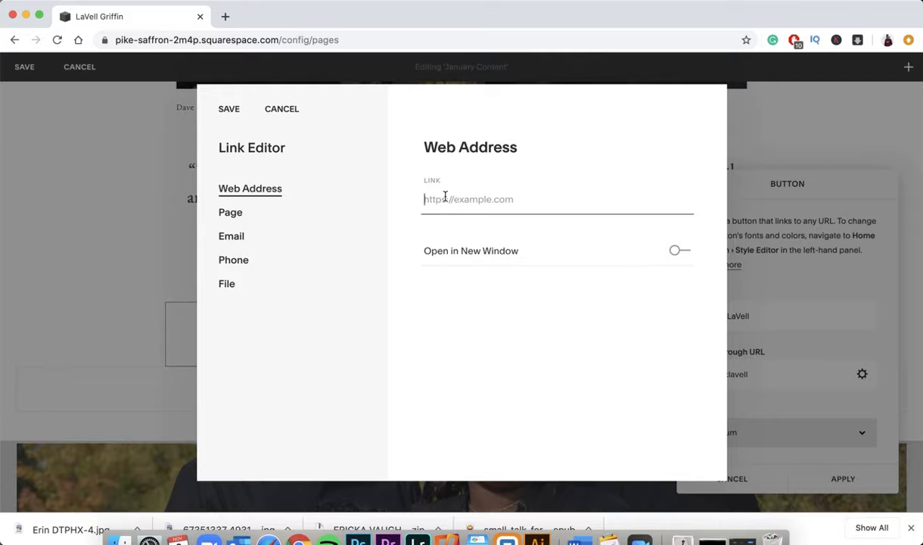
left_click(682, 252)
left_click(283, 111)
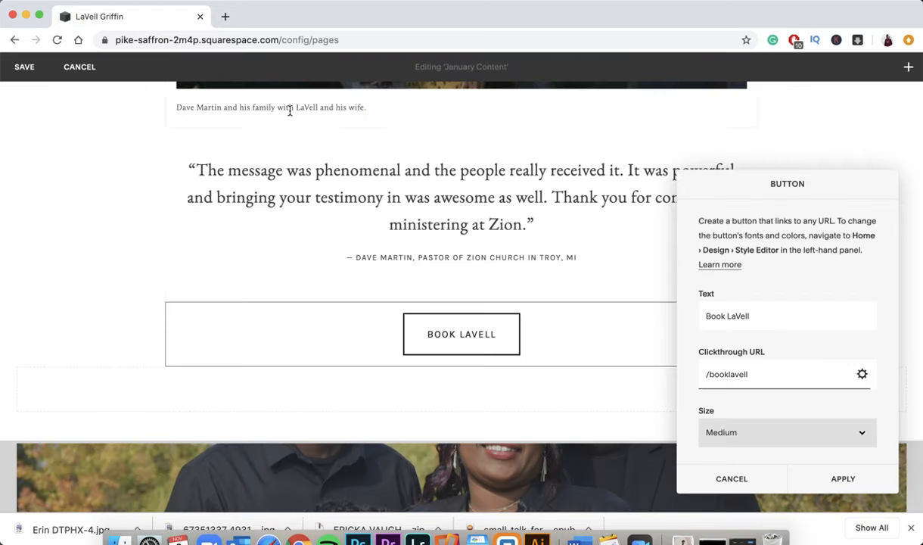
left_click(723, 487)
scroll(520, 429, "down", 5)
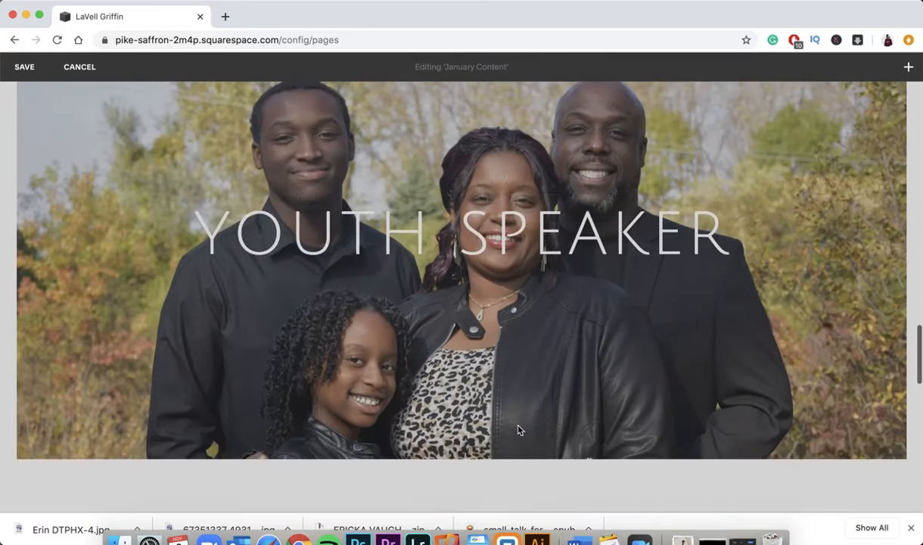
scroll(519, 429, "up", 5)
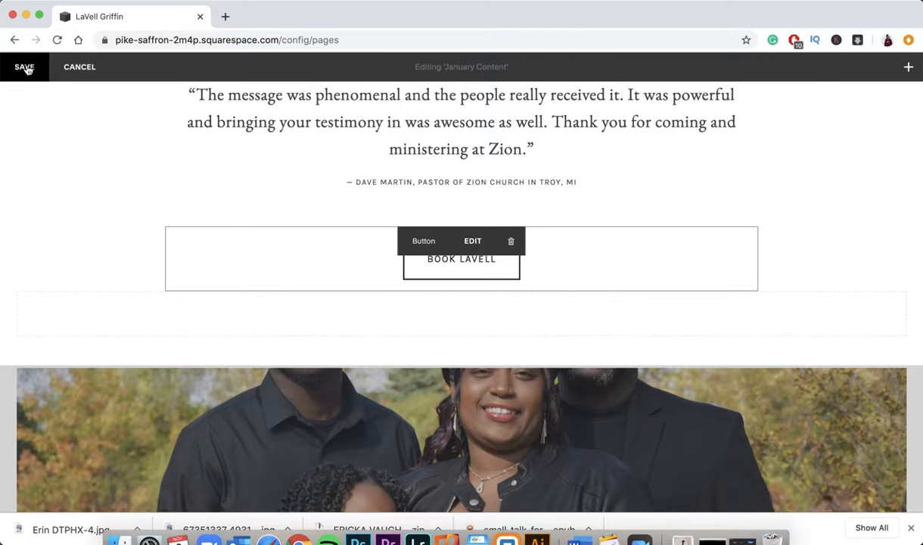
- Save the January Content section edits
left_click(25, 67)
scroll(378, 360, "down", 5)
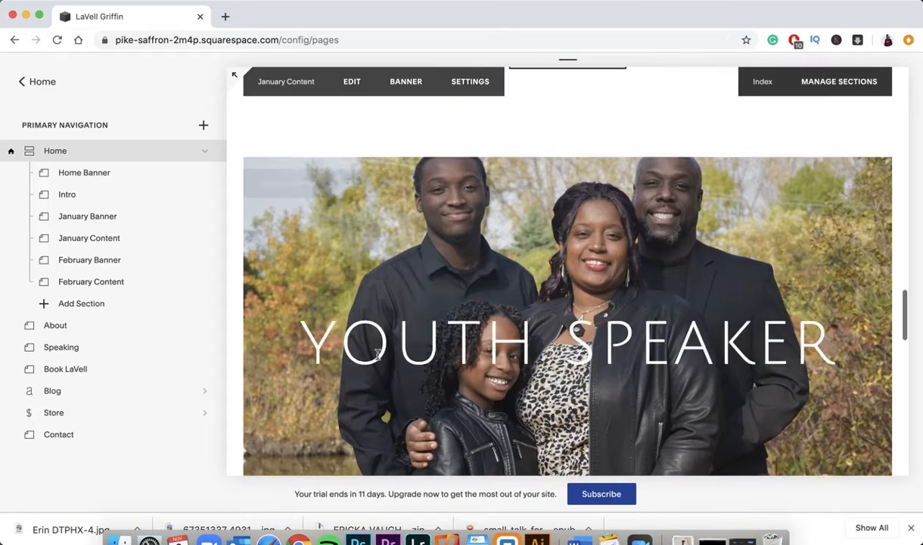
scroll(429, 248, "down", 5)
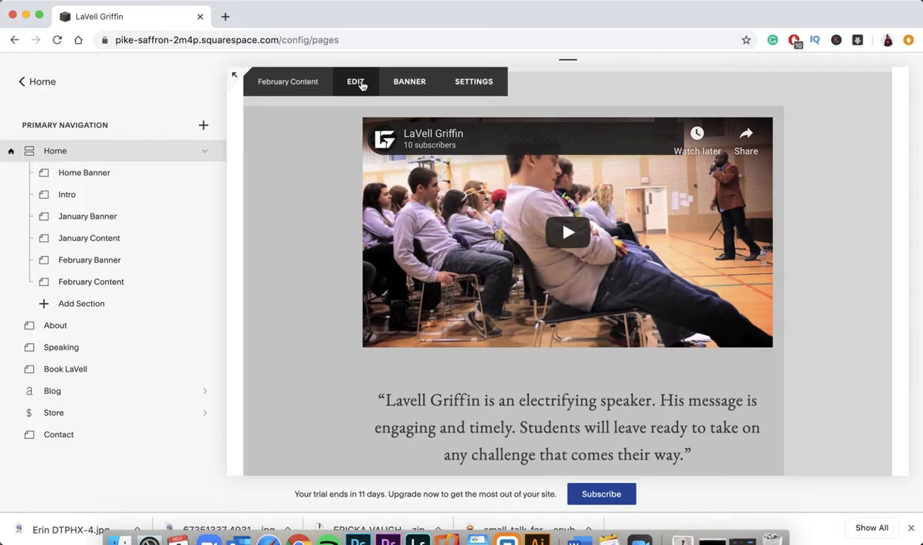
- Inspect the February Content YouTube video settings unchanged, then save and leave that section
left_click(357, 83)
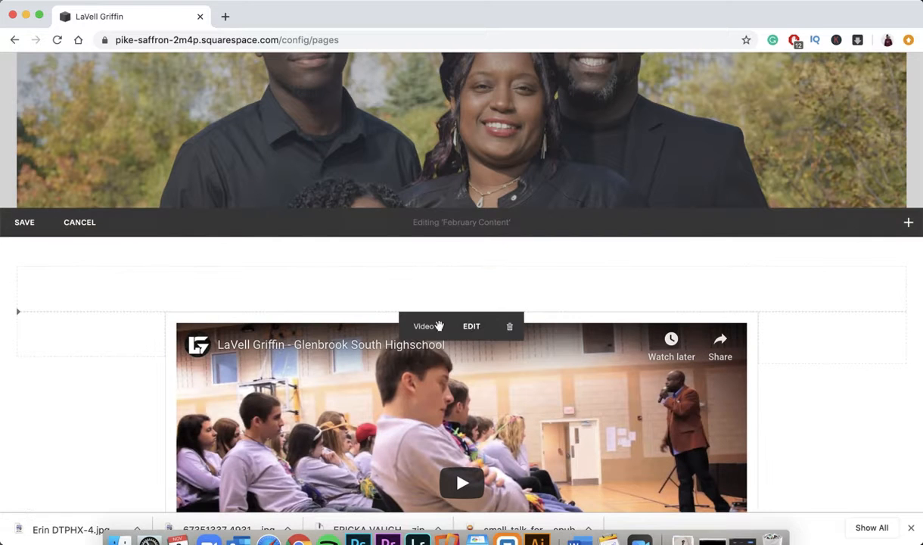
left_click(471, 327)
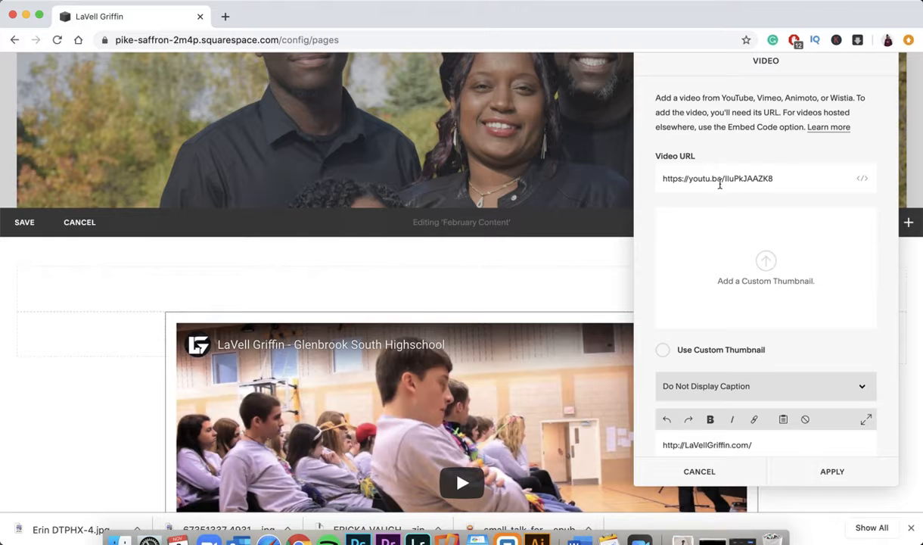
scroll(751, 260, "down", 2)
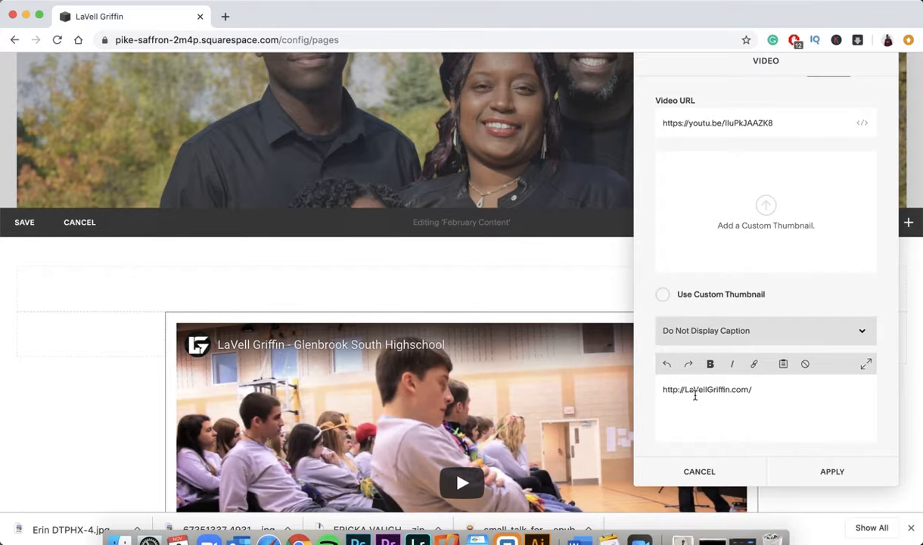
scroll(680, 185, "up", 2)
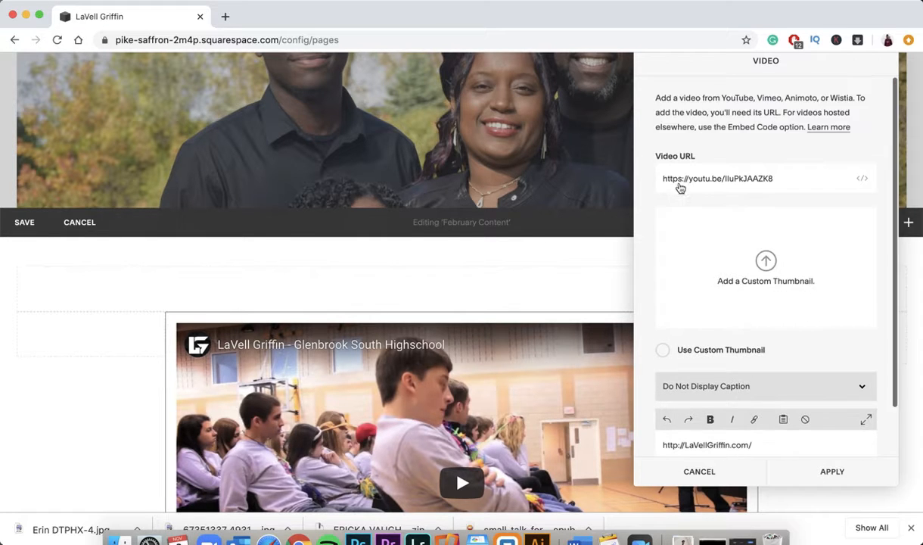
left_click(719, 481)
scroll(475, 352, "down", 10)
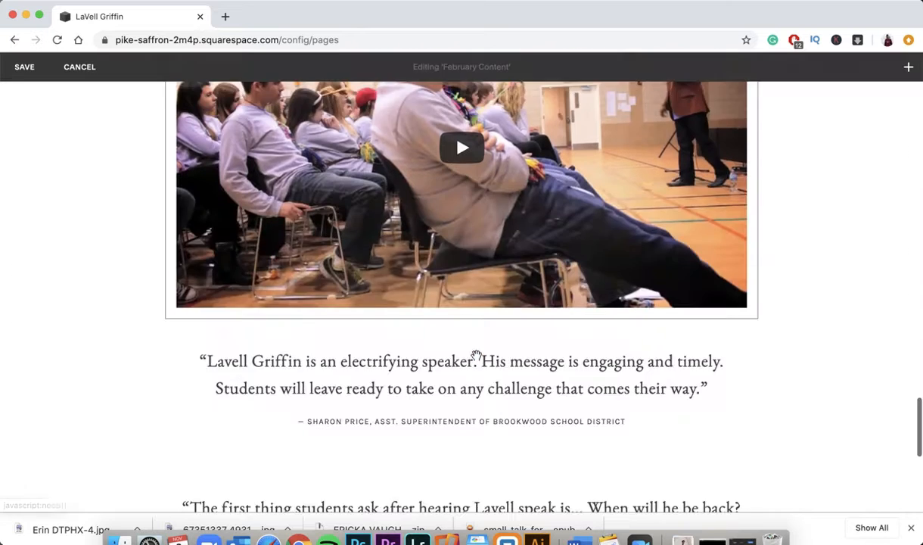
scroll(454, 318, "down", 3)
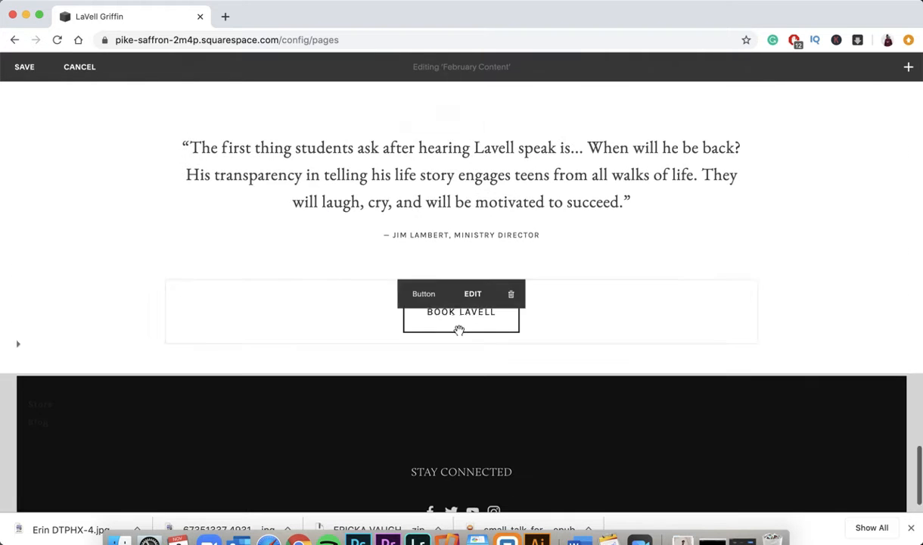
left_click(25, 68)
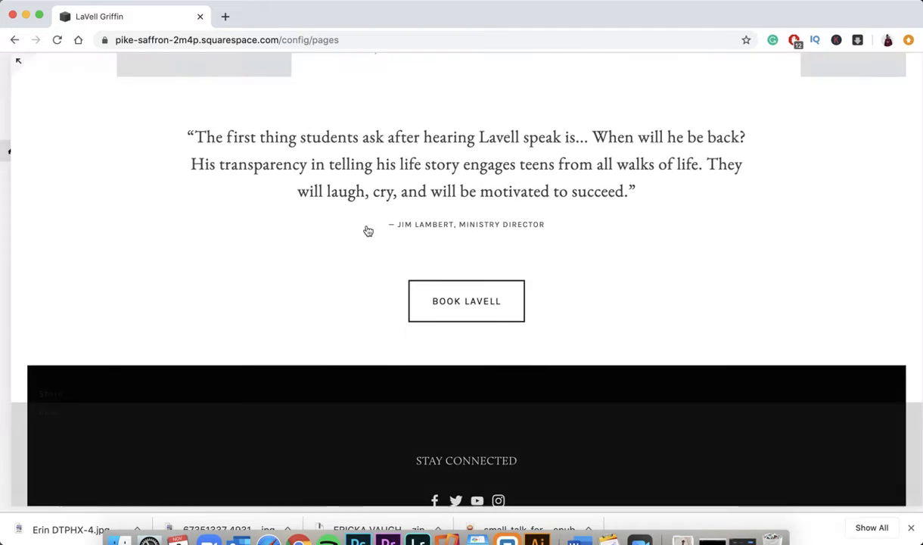
scroll(439, 229, "up", 15)
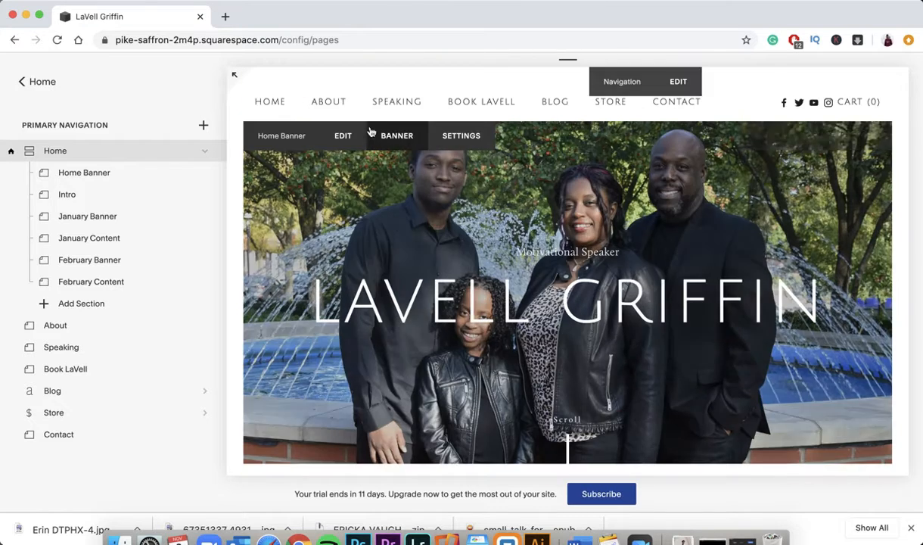
- Open the About page and start editing its Page Content
left_click(326, 102)
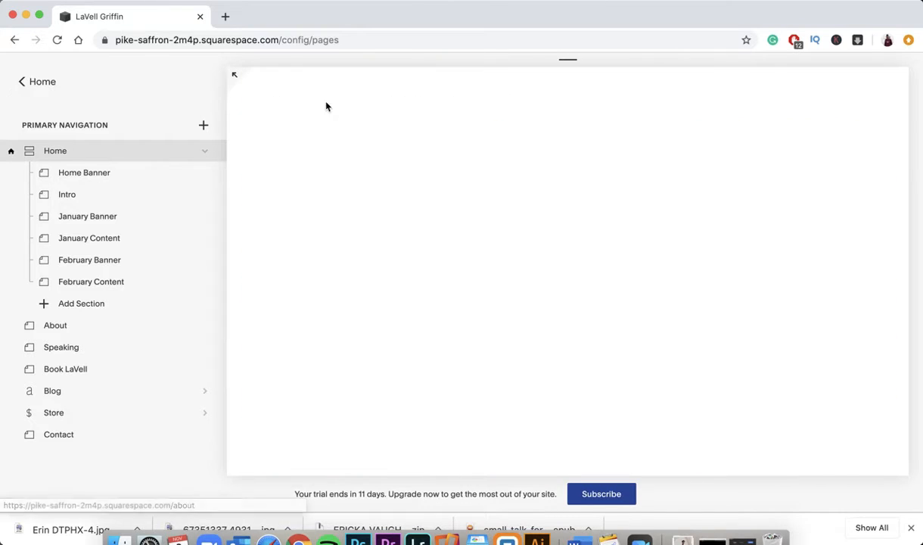
scroll(333, 261, "down", 5)
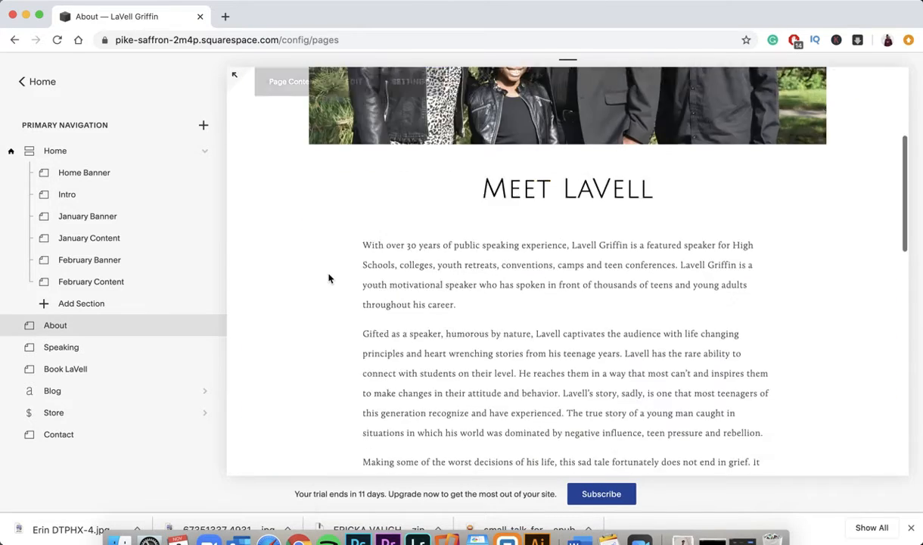
scroll(329, 276, "up", 5)
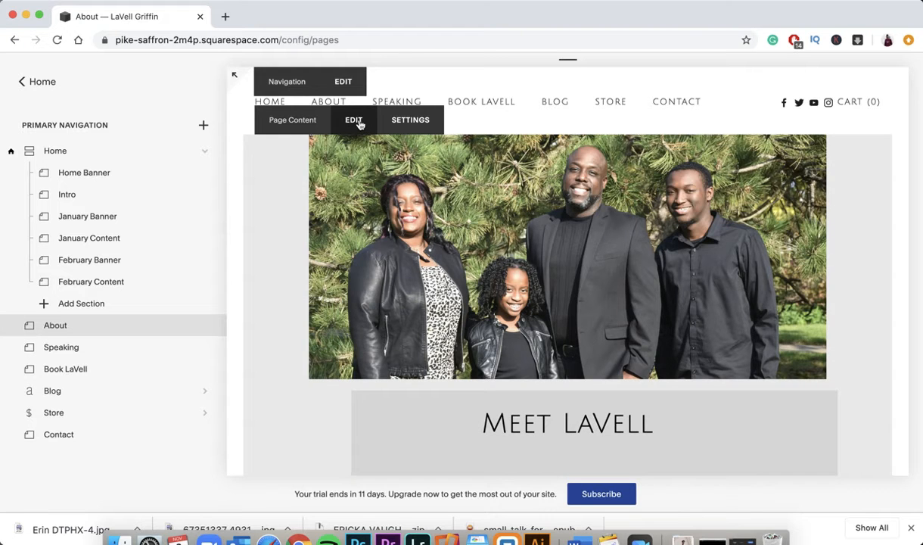
left_click(356, 121)
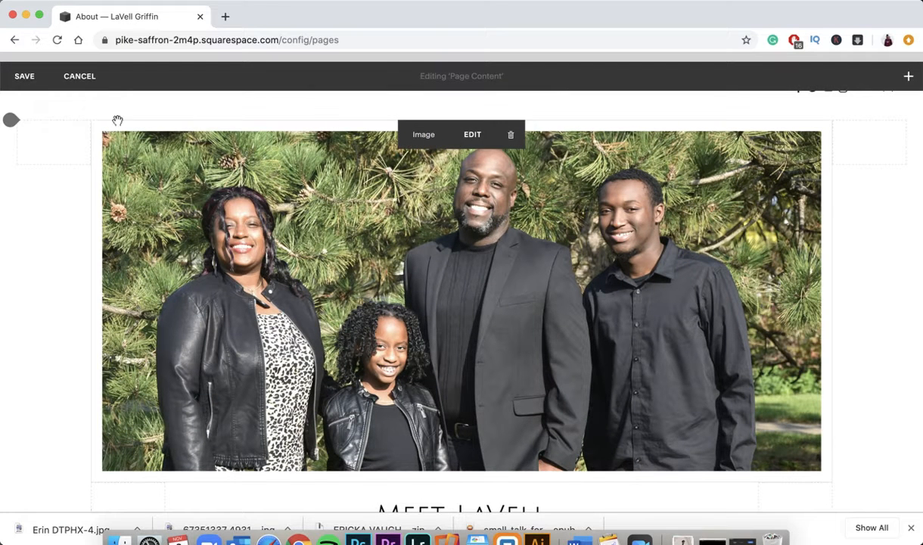
- Insert and delete an empty image block, then open the FP3.JPG family photo in the image editor
left_click(91, 122)
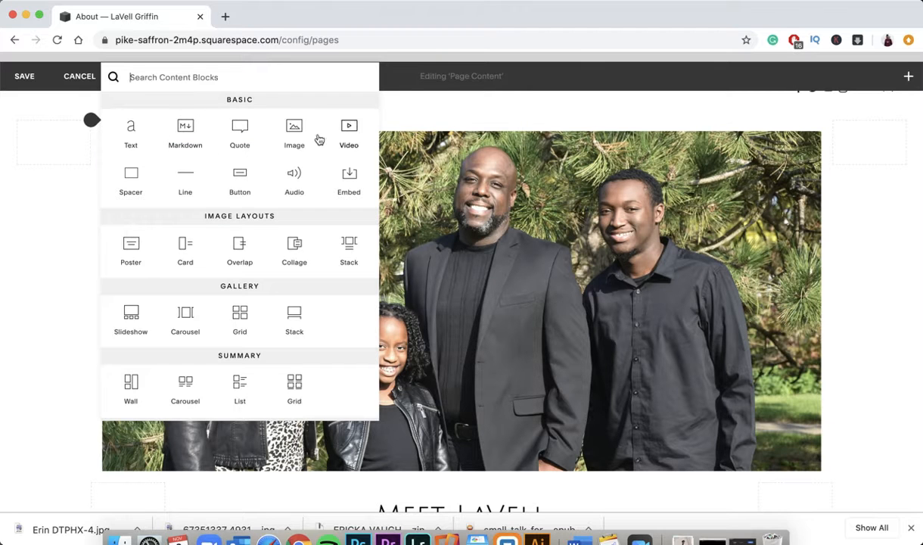
left_click(294, 130)
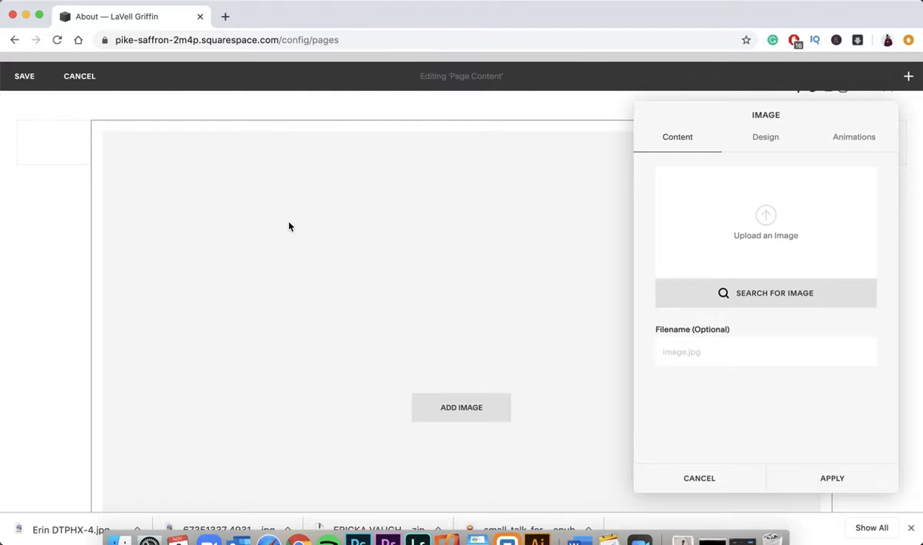
scroll(288, 226, "down", 5)
scroll(288, 226, "up", 5)
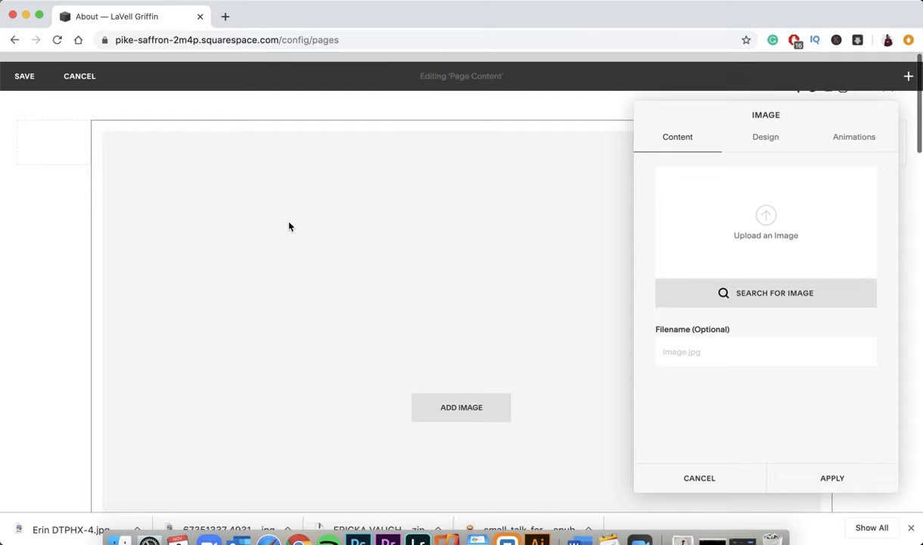
left_click(719, 481)
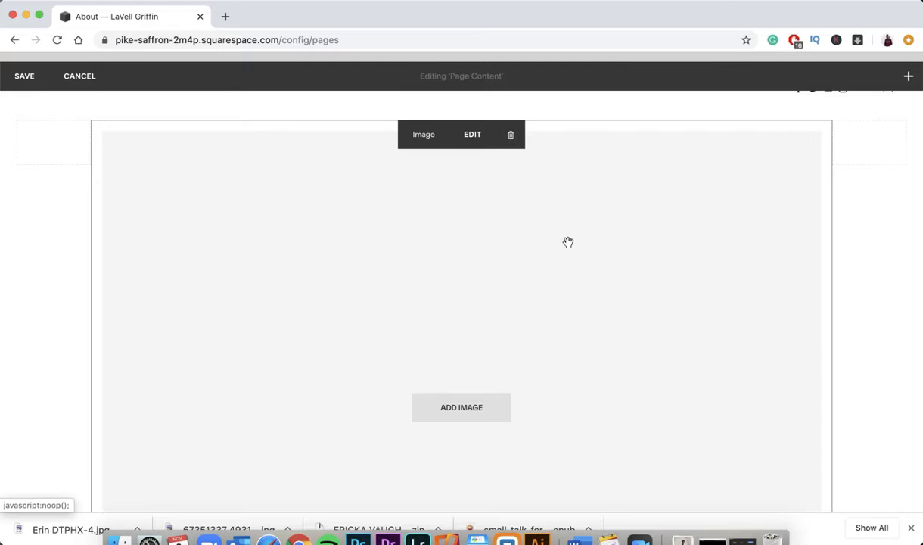
left_click(512, 138)
left_click(555, 183)
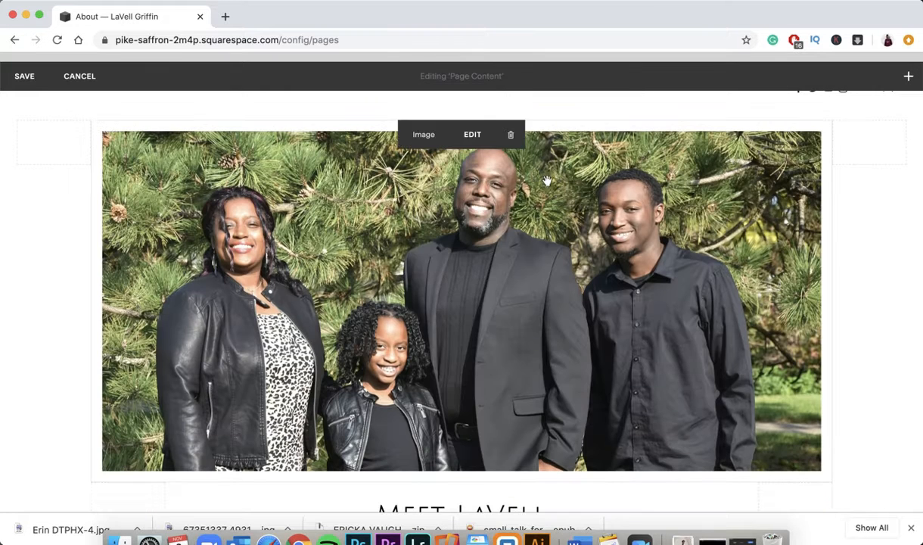
left_click(471, 136)
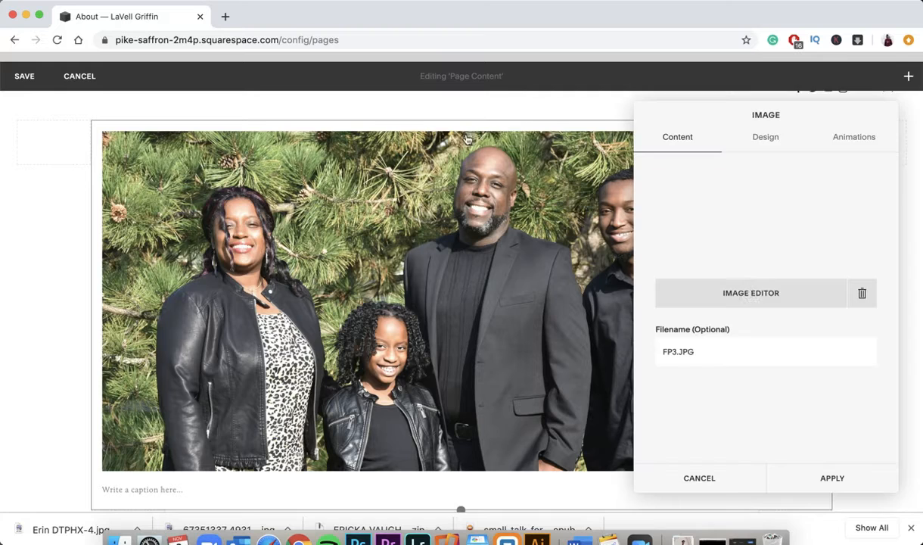
left_click(753, 300)
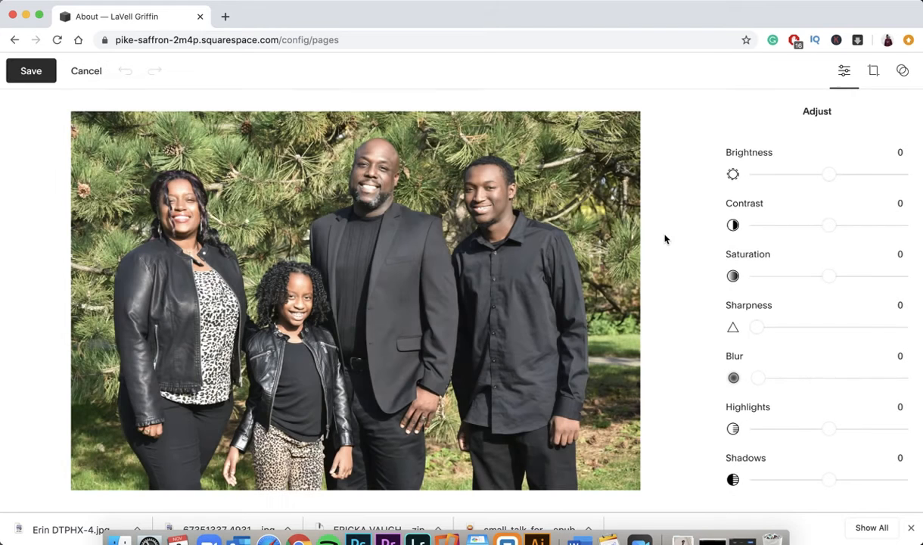
- Try a 16:9 crop shifted to the photo's top, then discard it and close the image settings
left_click(877, 78)
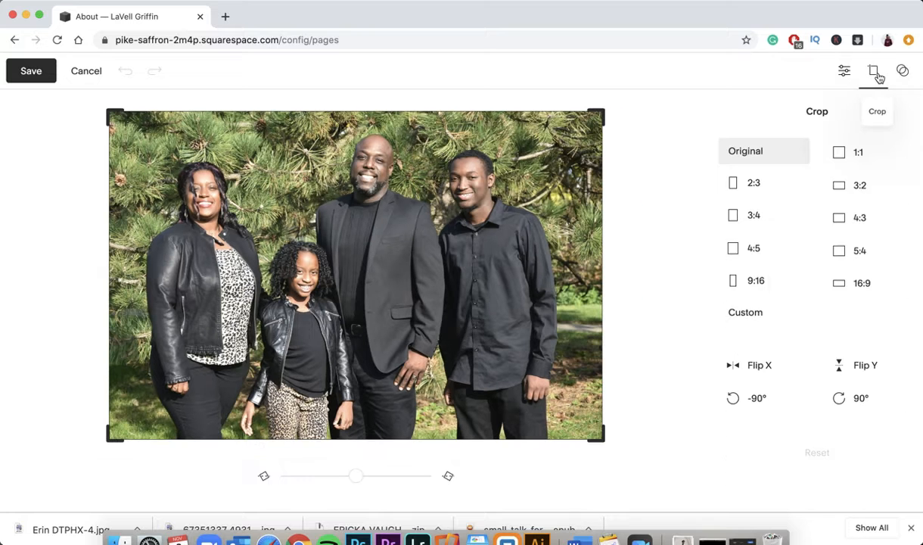
left_click(856, 288)
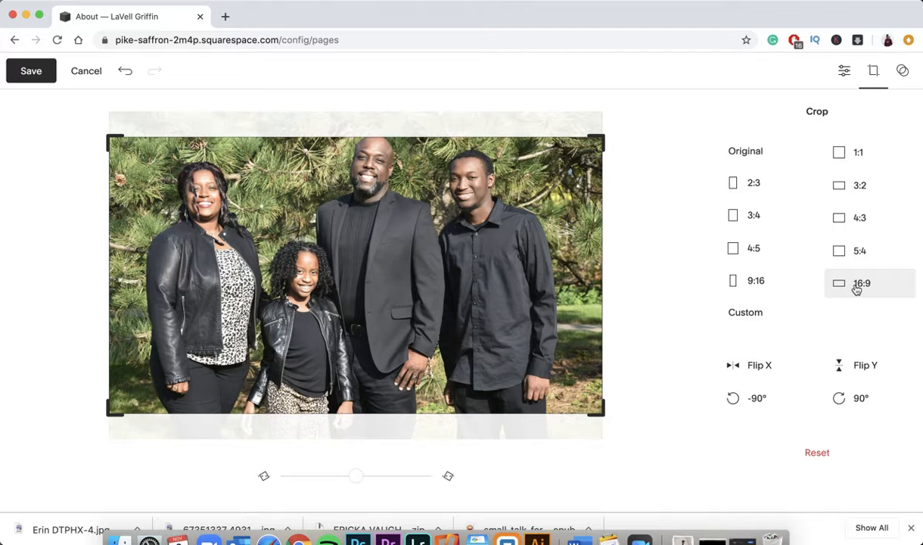
mouse_move(538, 274)
left_mouse_down()
mouse_move(491, 254)
mouse_move(493, 234)
left_mouse_up()
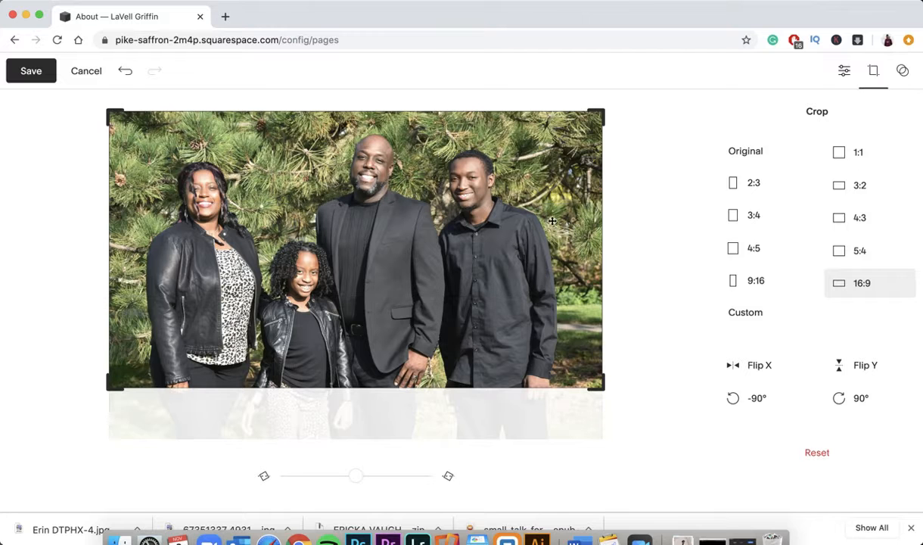
left_click(88, 74)
left_click(505, 326)
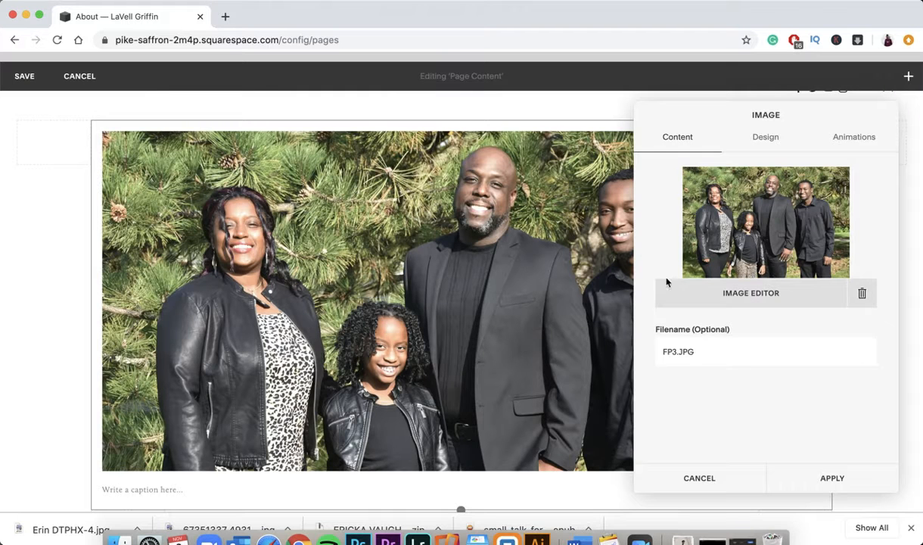
left_click(717, 474)
- Add a spacer above the Meet LaVell heading, try moving it, then delete it
scroll(586, 348, "down", 3)
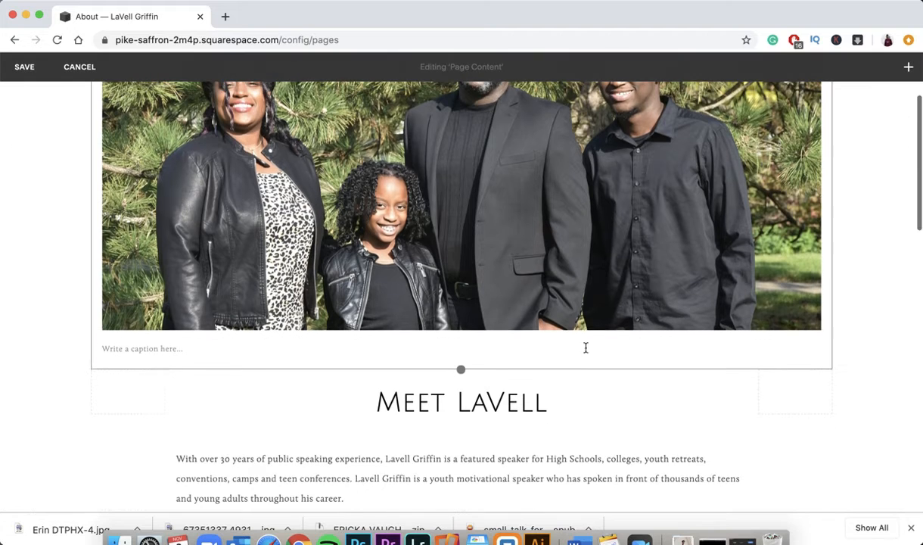
left_click(441, 402)
scroll(200, 288, "down", 3)
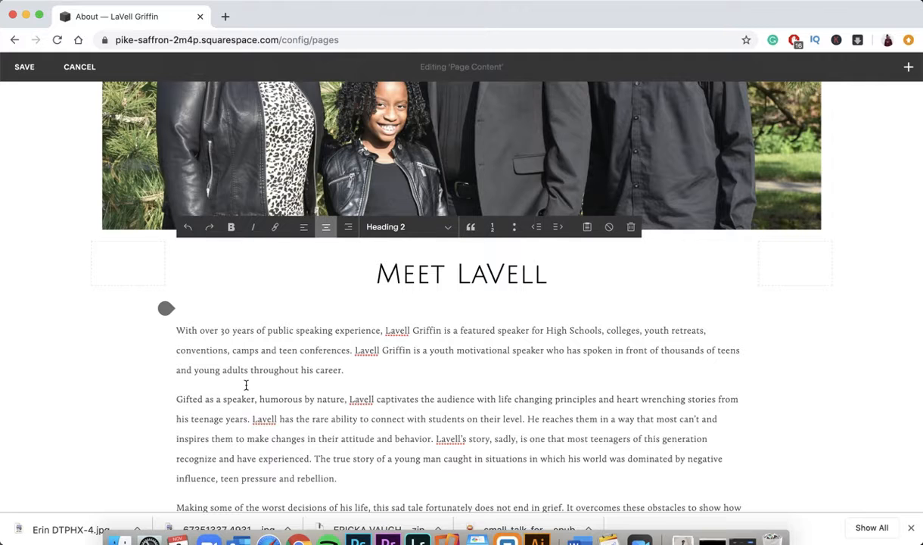
scroll(246, 384, "down", 1)
mouse_move(112, 227)
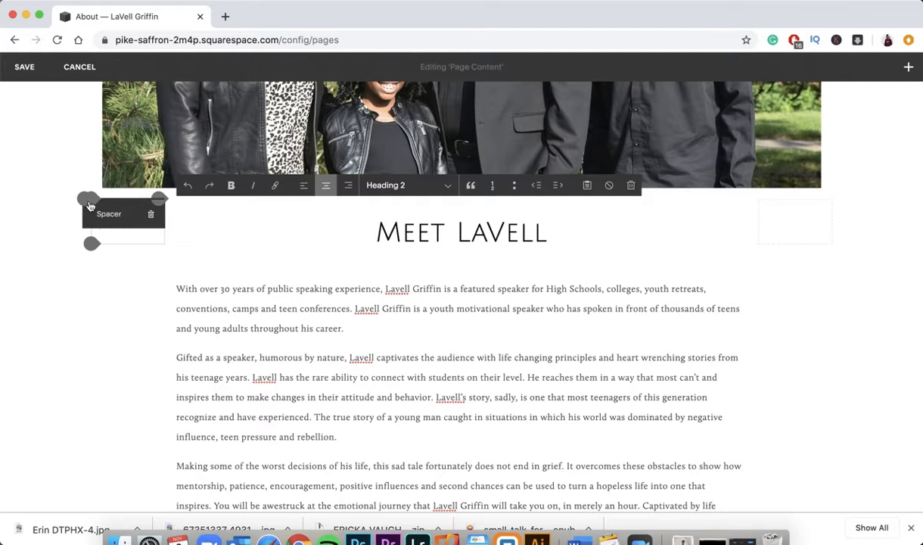
left_click(84, 199)
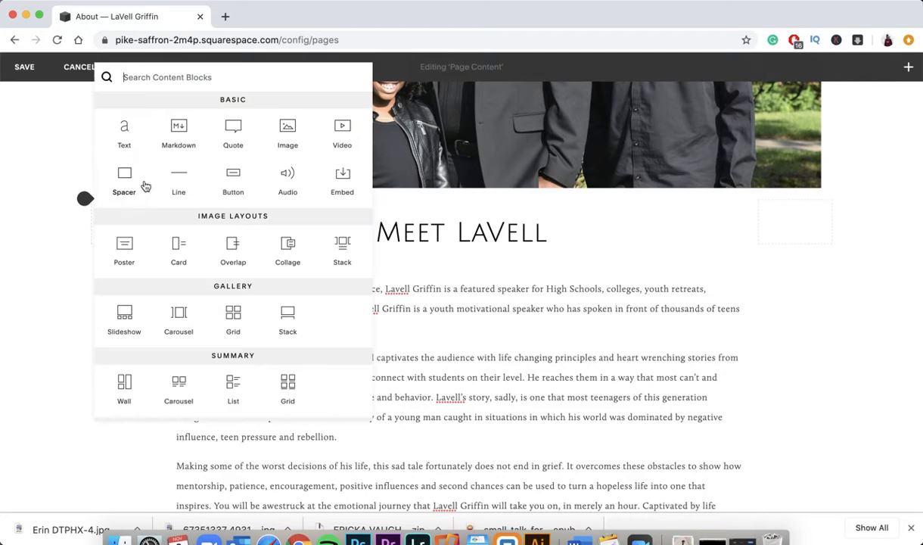
left_click(124, 172)
left_click_drag(263, 213, 185, 233)
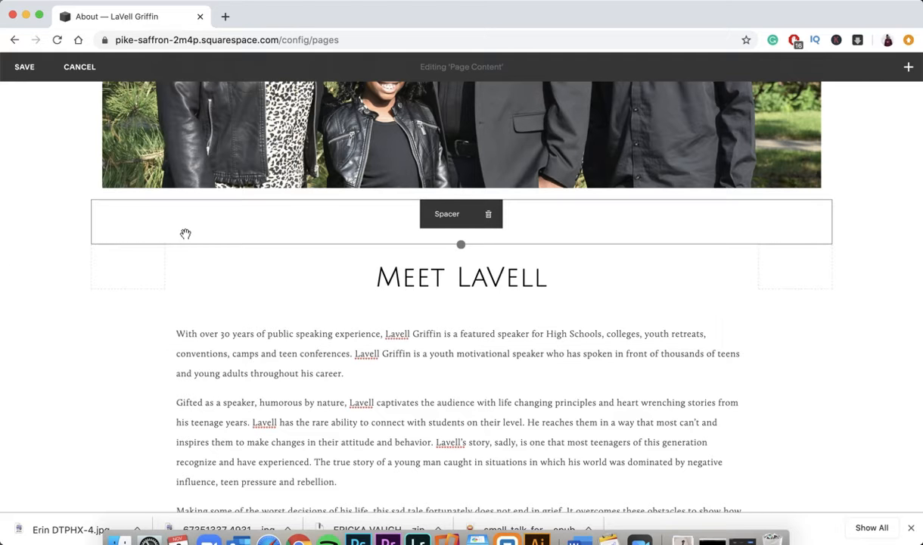
left_click(488, 215)
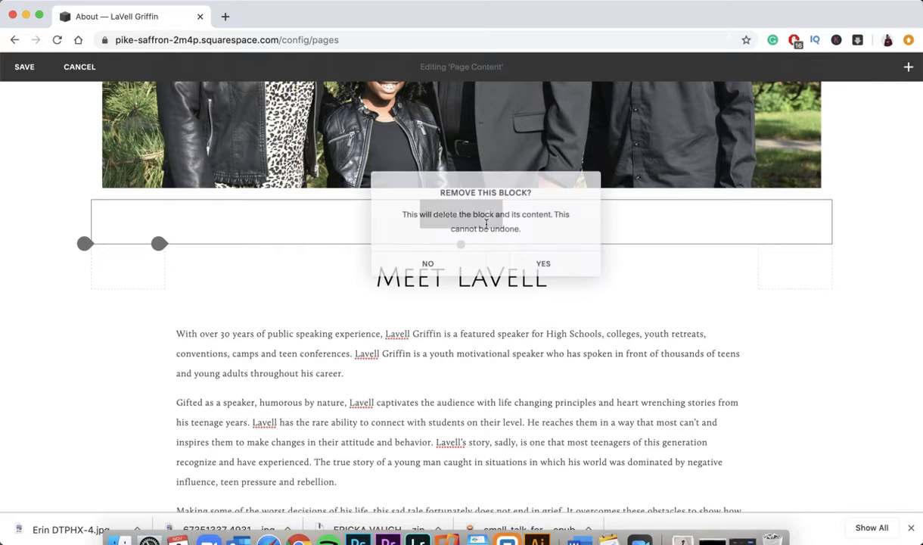
left_click(535, 263)
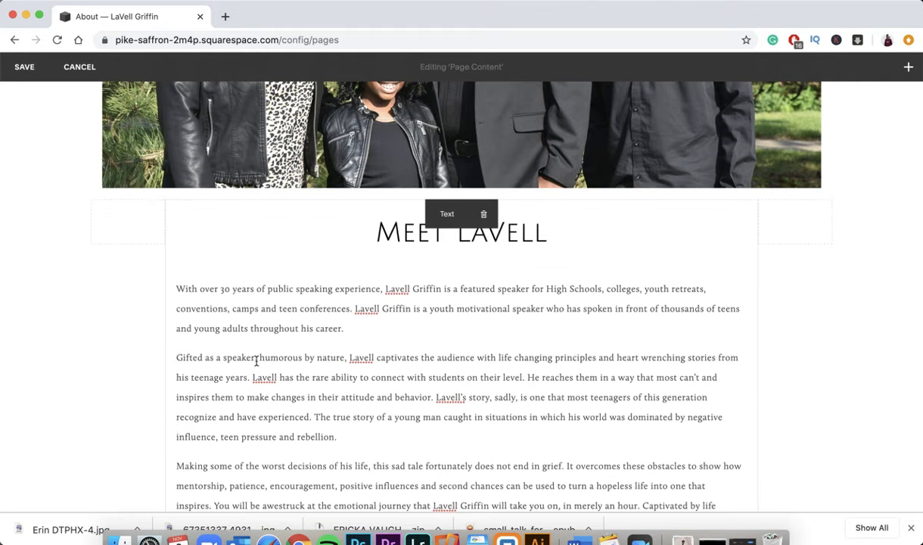
- Select the My Story video block, then cancel and discard all About page edits
scroll(256, 362, "down", 10)
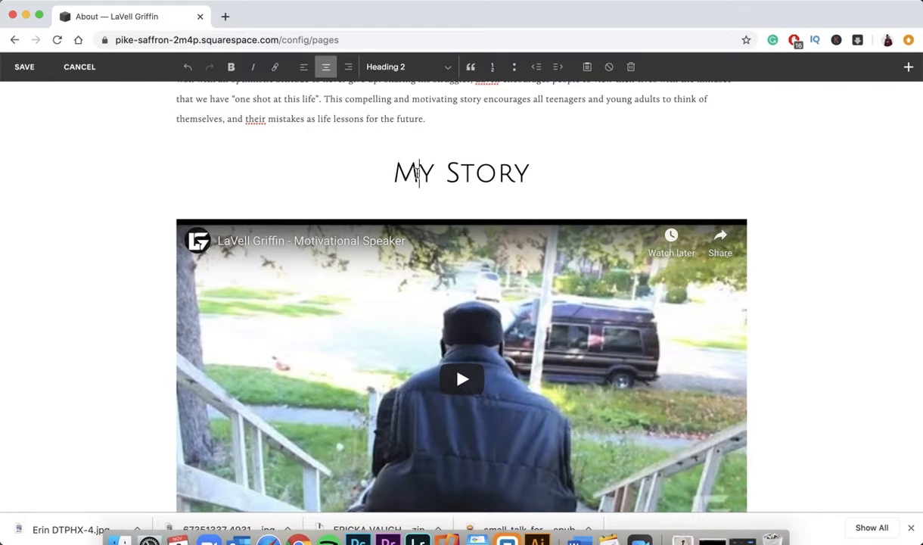
left_click(373, 206)
scroll(361, 220, "down", 5)
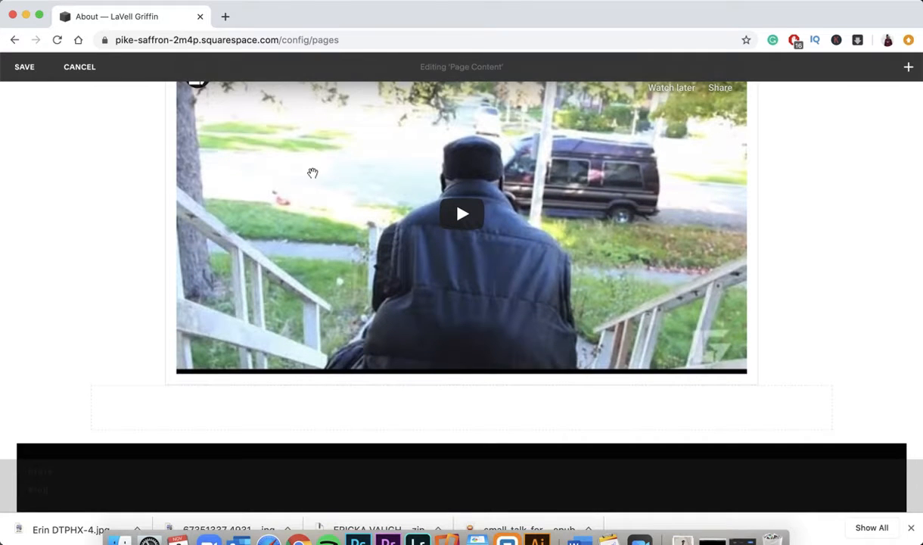
scroll(313, 172, "up", 3)
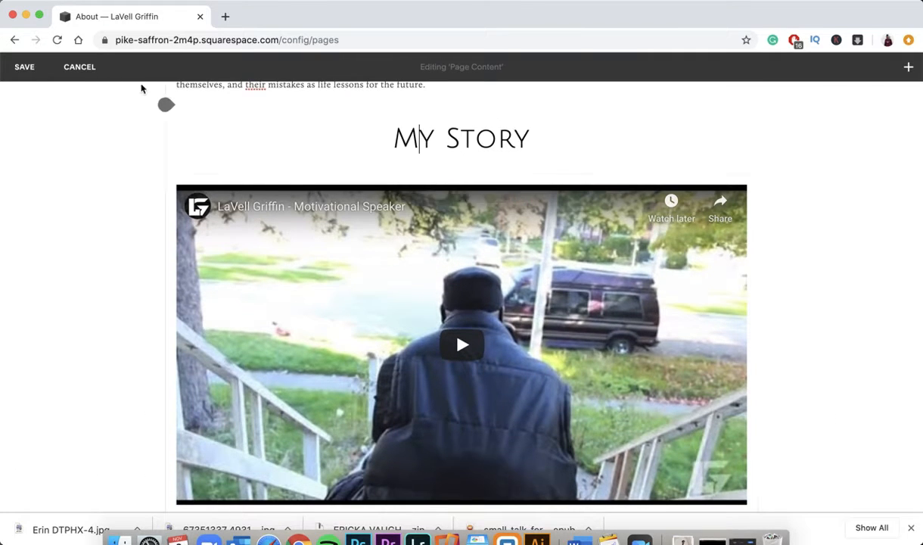
left_click(78, 67)
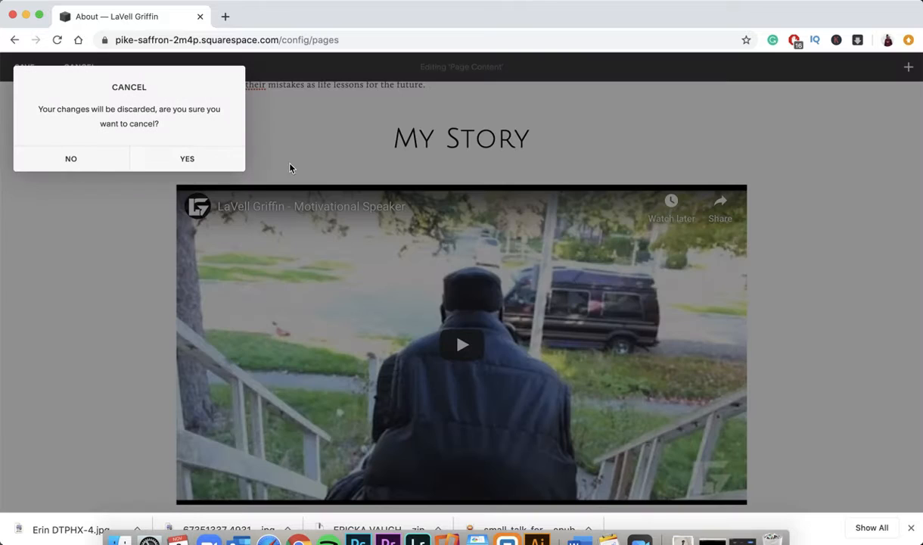
left_click(230, 170)
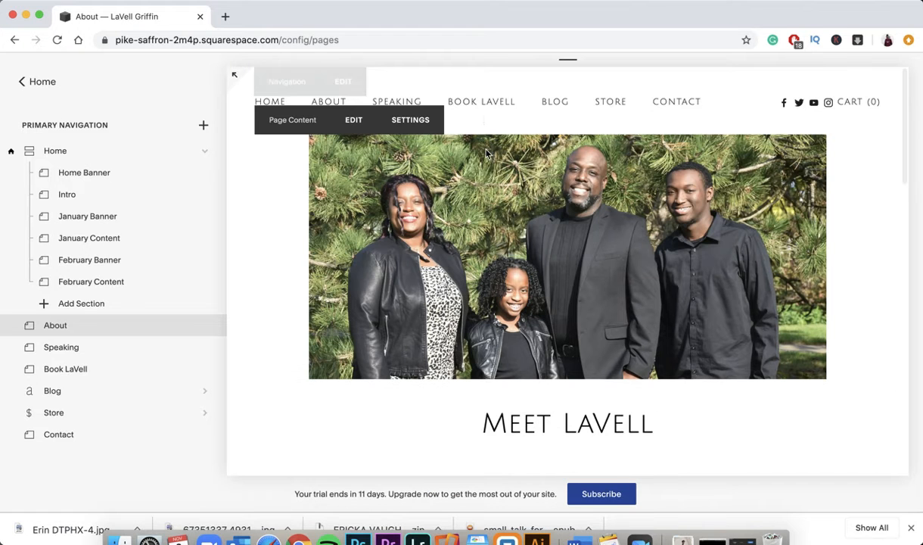
left_click(417, 102)
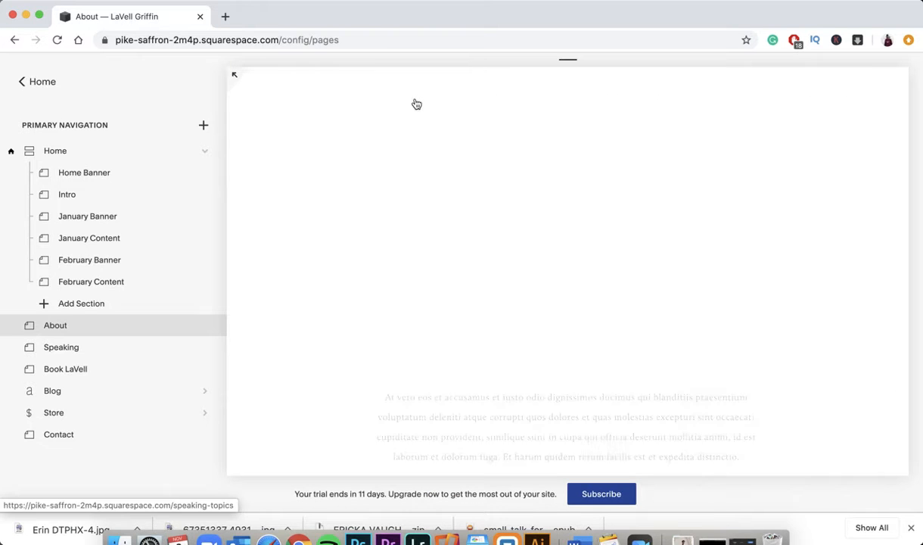
scroll(382, 233, "down", 3)
scroll(382, 232, "down", 3)
scroll(379, 231, "up", 3)
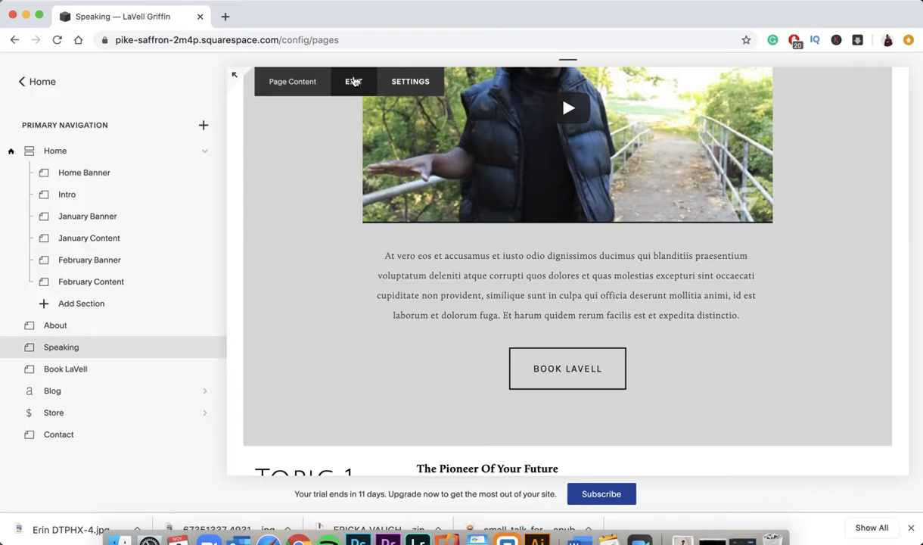
left_click(353, 82)
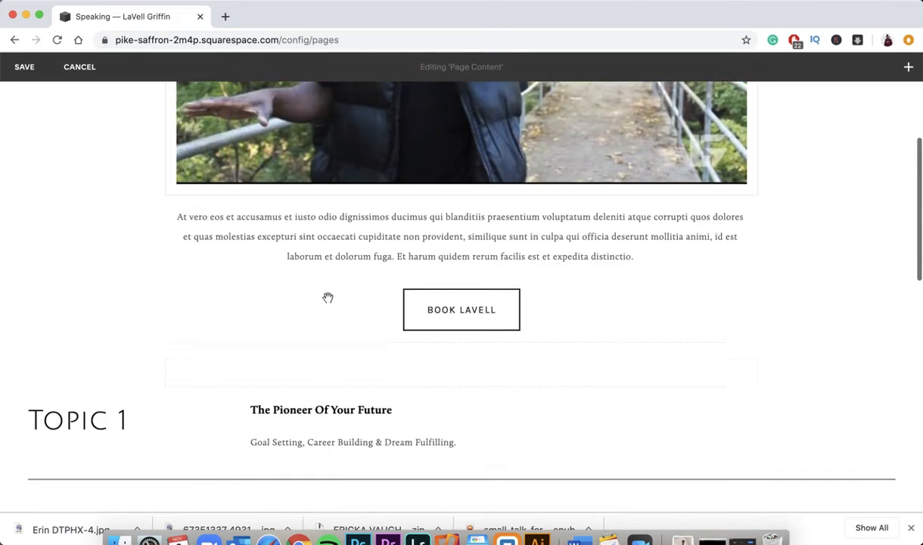
scroll(328, 297, "down", 3)
left_click(349, 136)
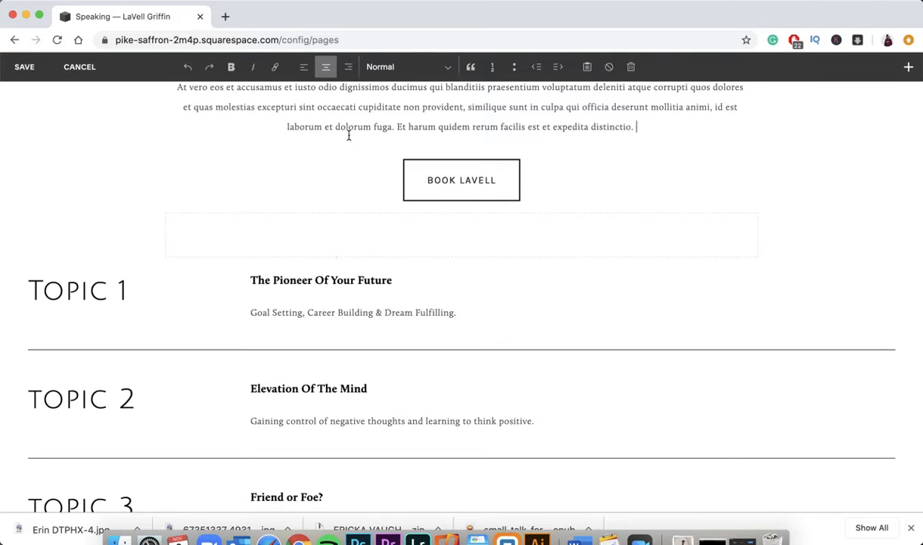
key("super+a")
mouse_move(423, 185)
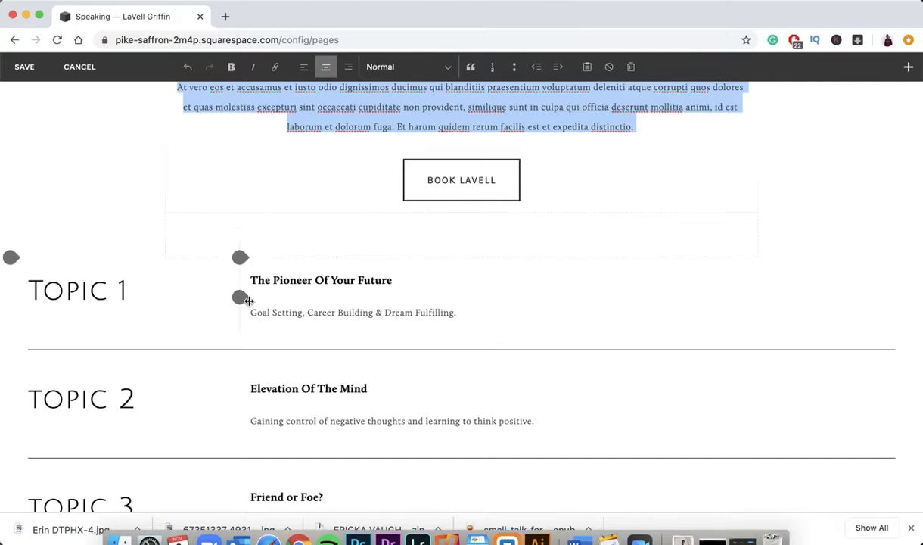
scroll(222, 283, "down", 2)
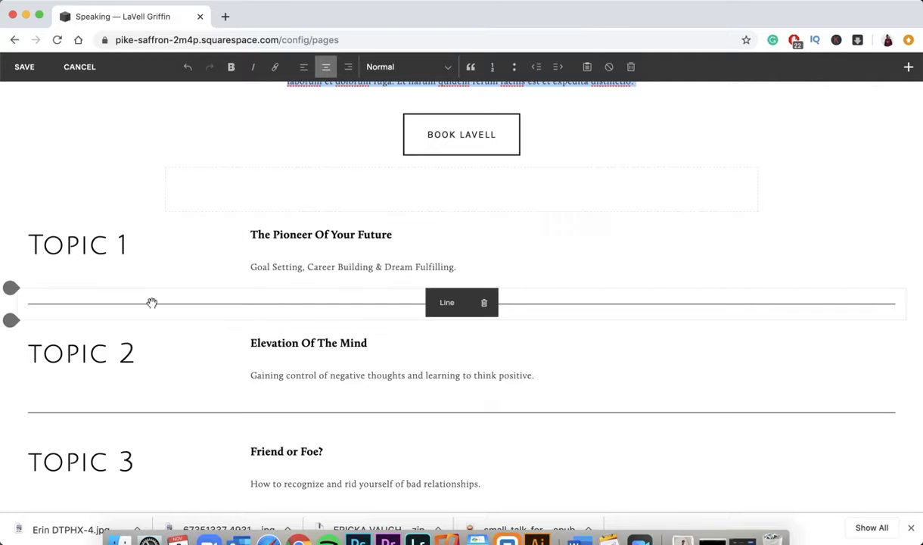
left_click(315, 235)
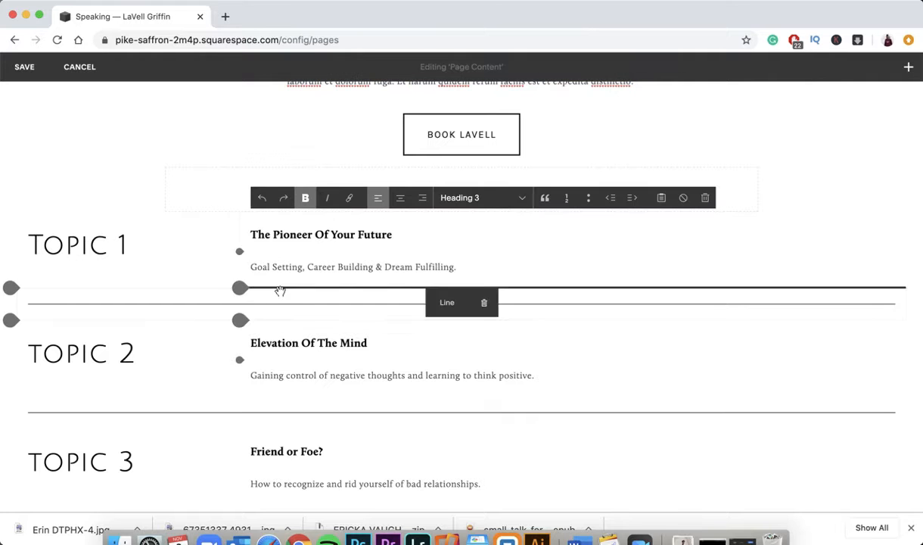
triple_click(302, 270)
left_click(290, 236)
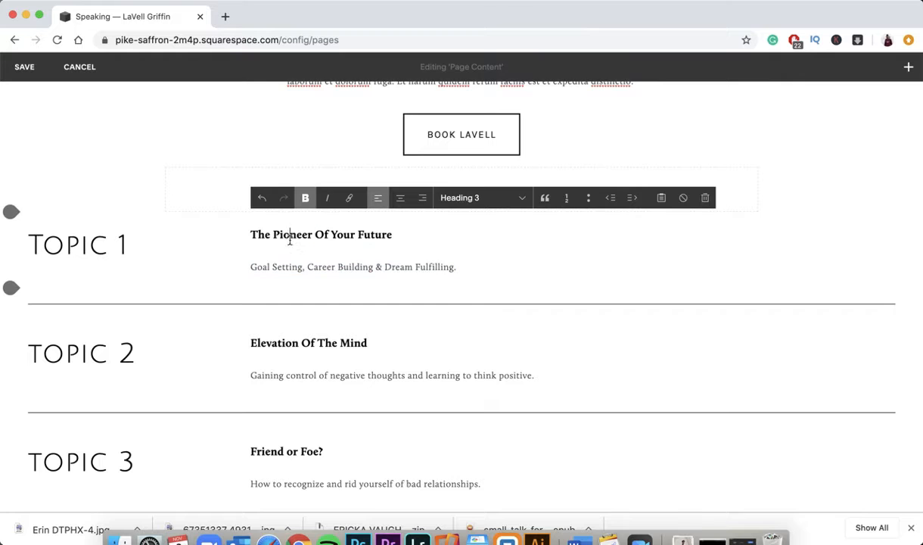
scroll(169, 324, "down", 10)
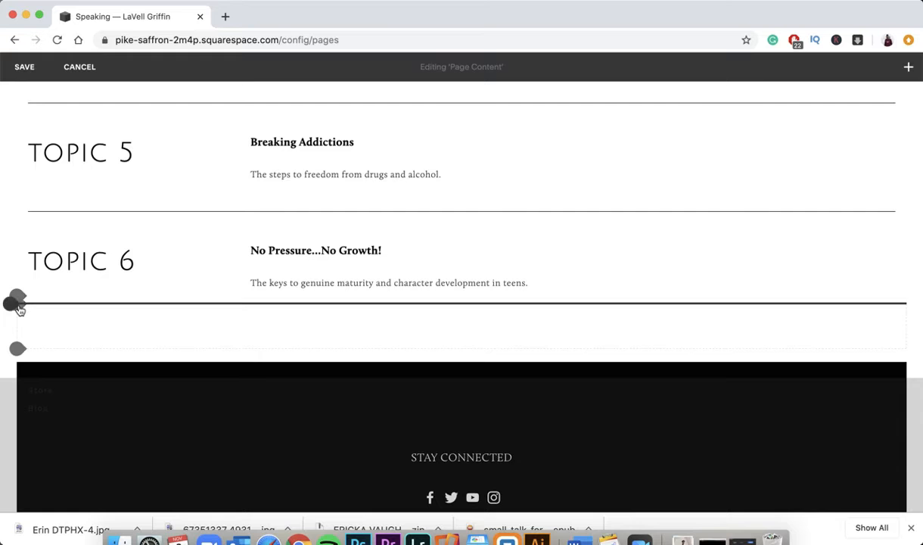
- Insert a Line block and an empty Text block below Topic 6
left_click(17, 304)
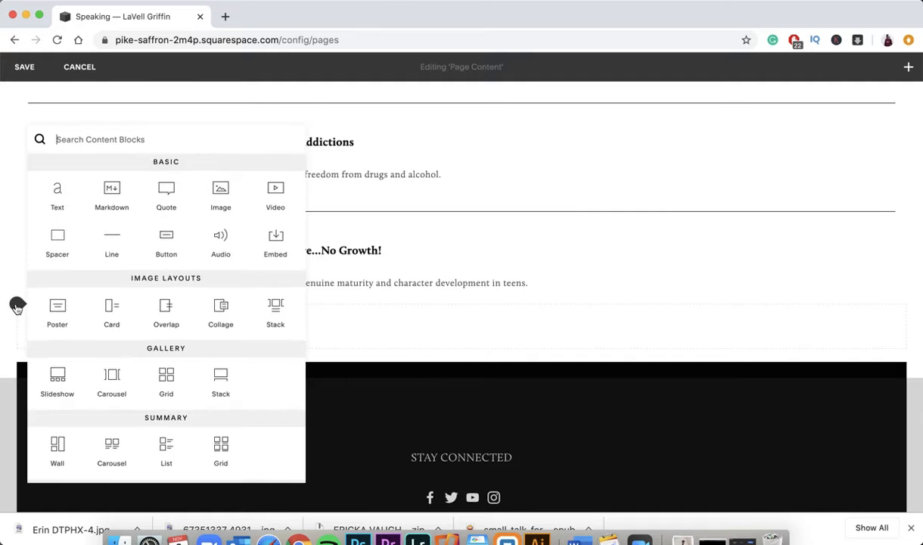
left_click(110, 236)
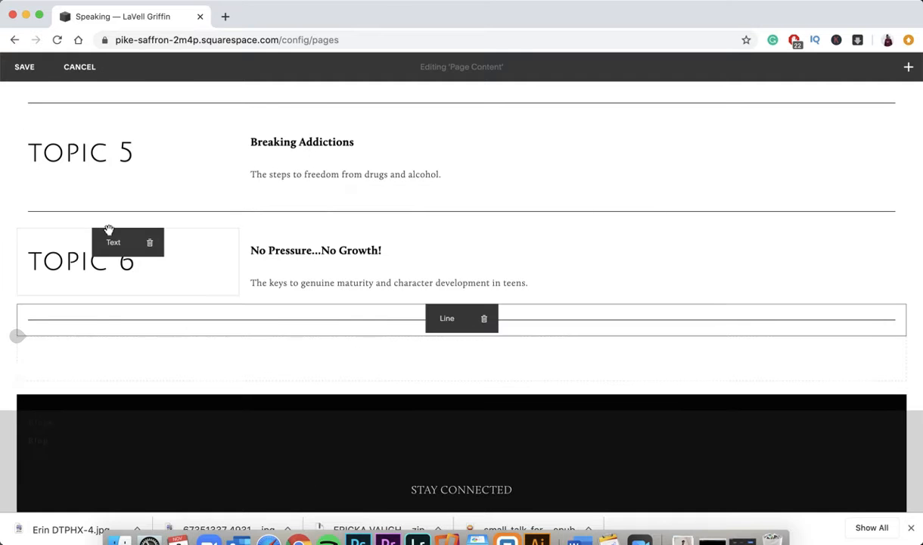
left_click(18, 335)
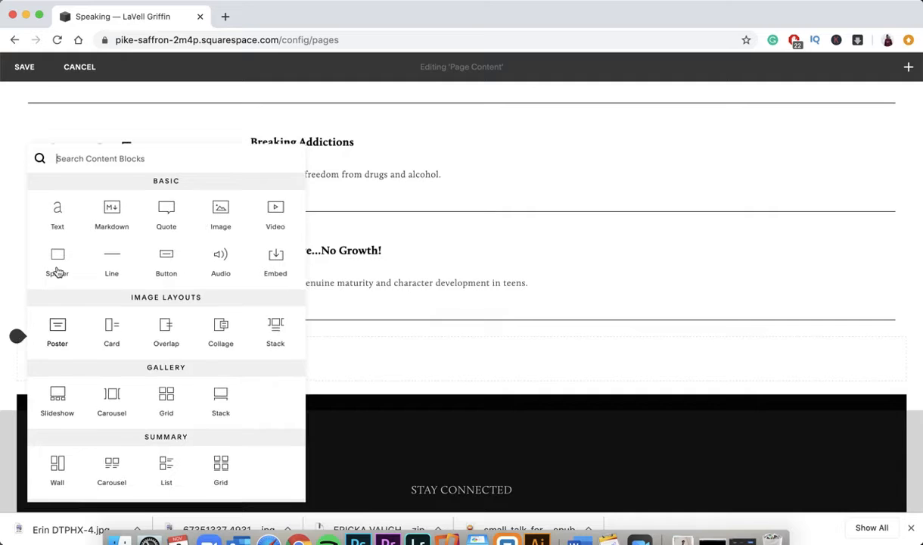
left_click(58, 218)
- Copy the TOPIC 6 heading into the new text block to create the TOPIC 7 heading
left_click(87, 260)
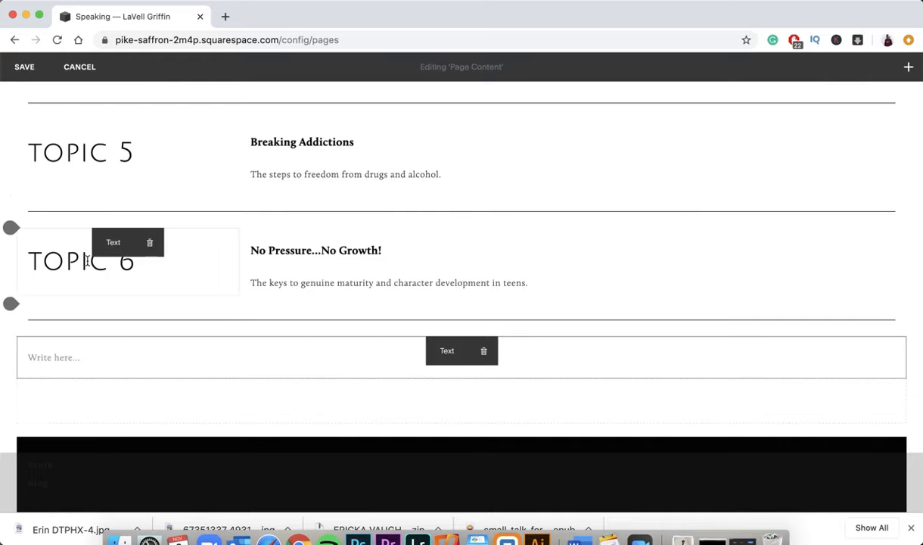
triple_click(87, 261)
key("ctrl+c")
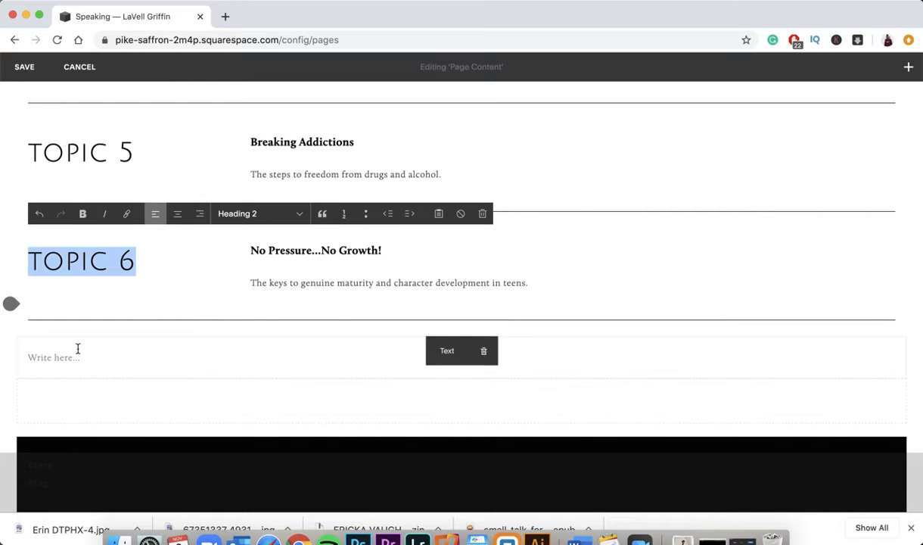
left_click(77, 353)
key("ctrl+v")
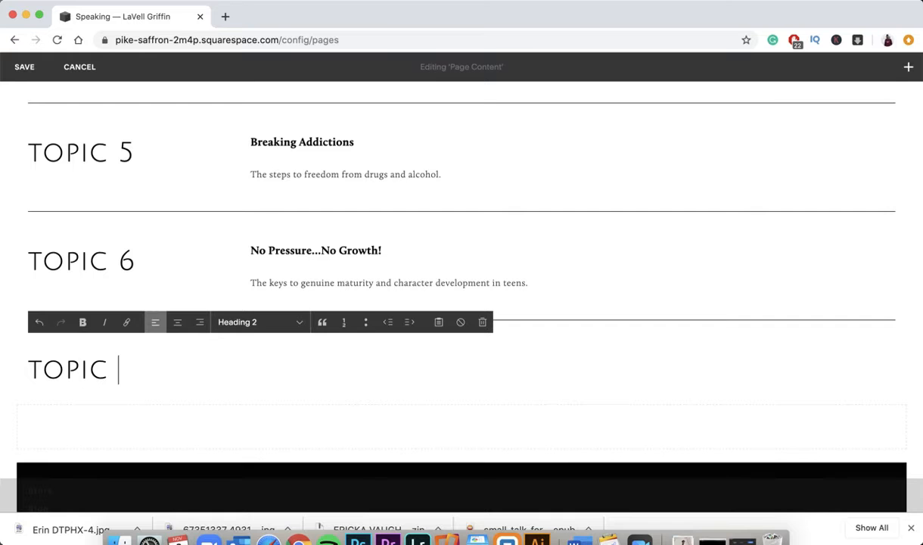
- Select the Topic 6 description, then add another empty text block under TOPIC 7
left_click(308, 268)
triple_click(310, 269)
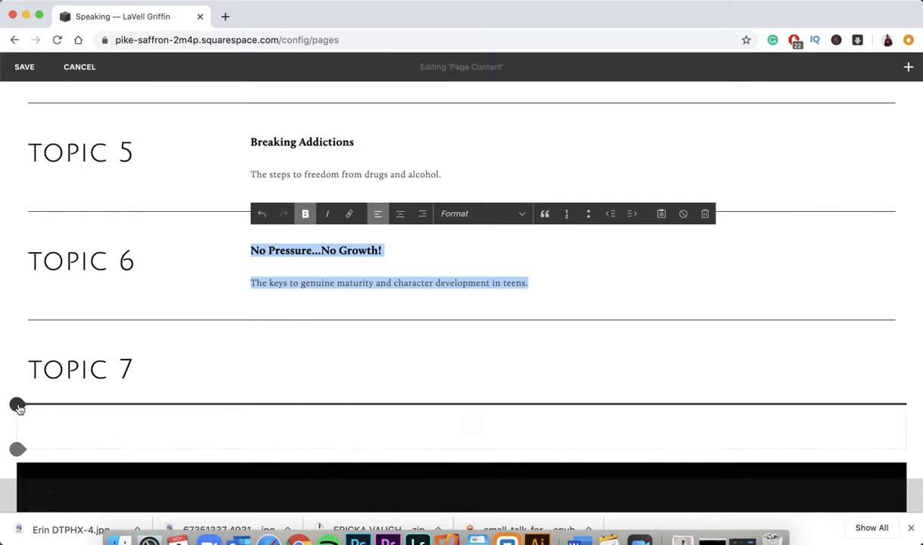
left_click(18, 405)
left_click(57, 219)
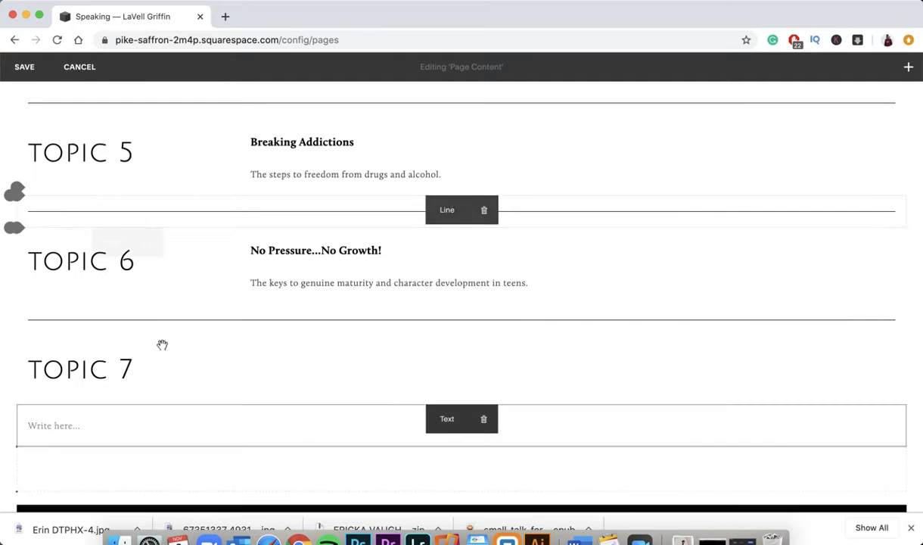
- Paste the Topic 6 title and description into the new text block and align it beside TOPIC 7
left_click(45, 425)
key("ctrl+v")
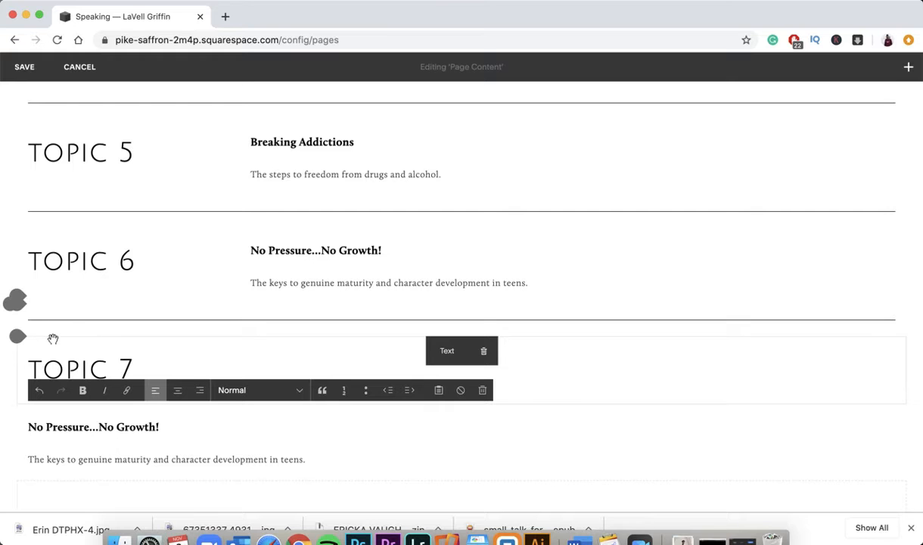
left_click_drag(53, 340, 36, 429)
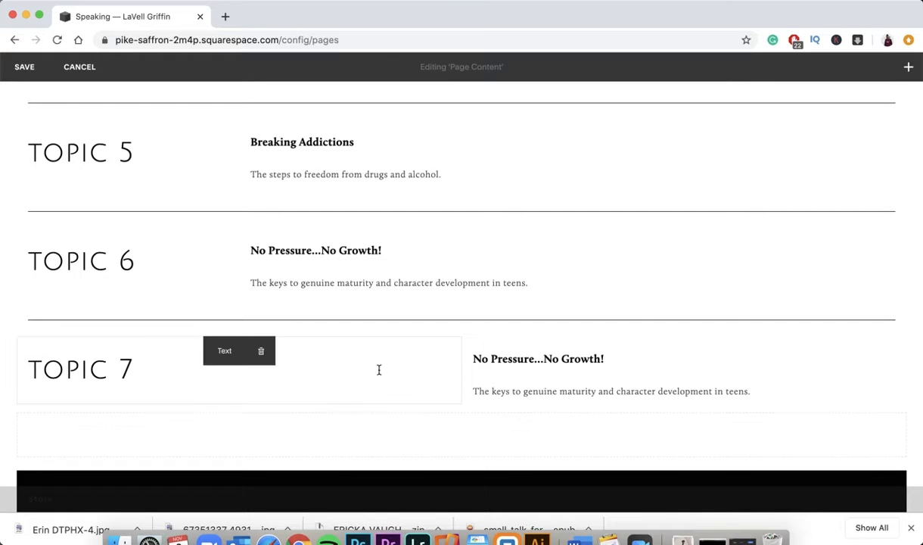
left_click_drag(462, 376, 523, 372)
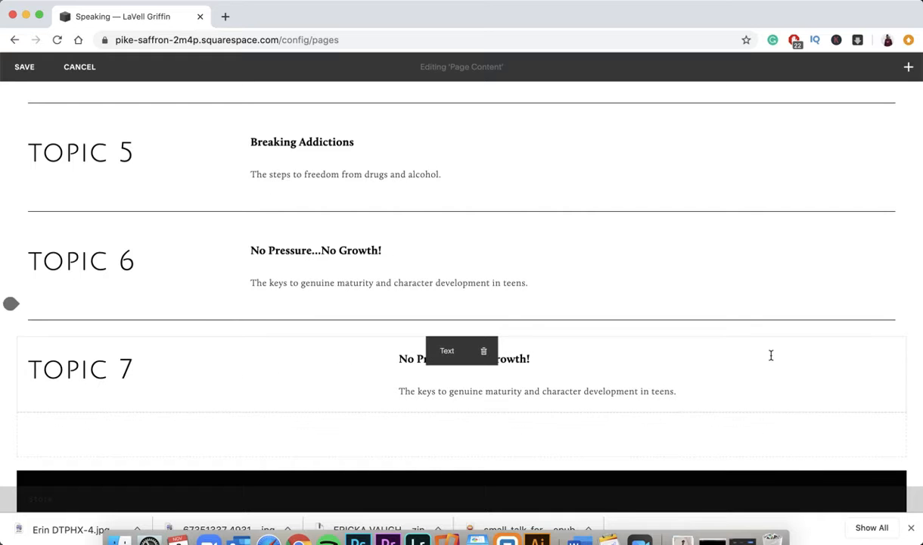
left_click(328, 387)
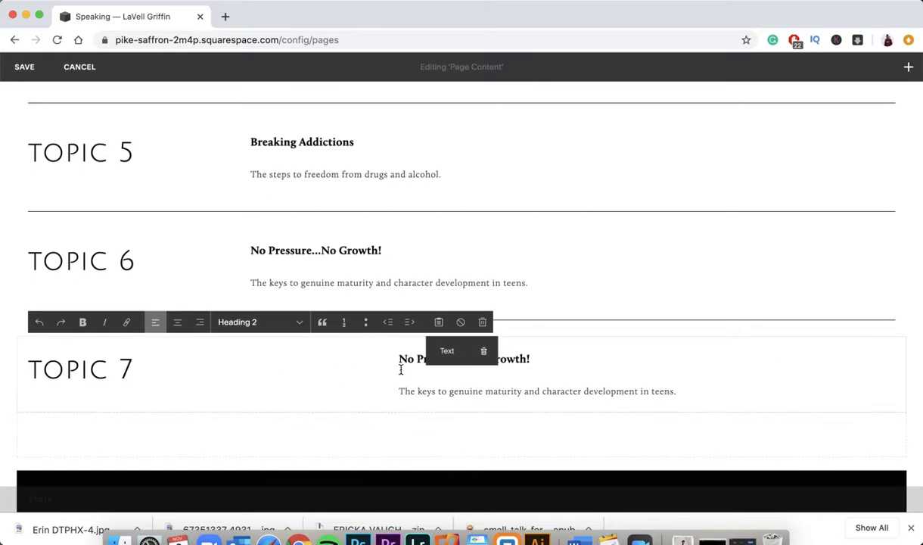
left_click_drag(389, 361, 346, 421)
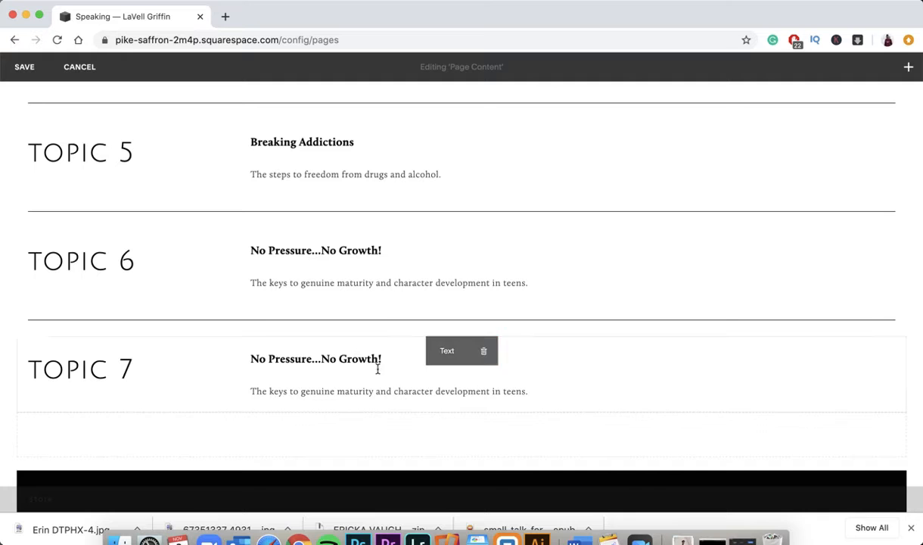
- Delete the TOPIC 7 description and heading blocks, then save the Speaking page
left_click(492, 354)
left_click(544, 388)
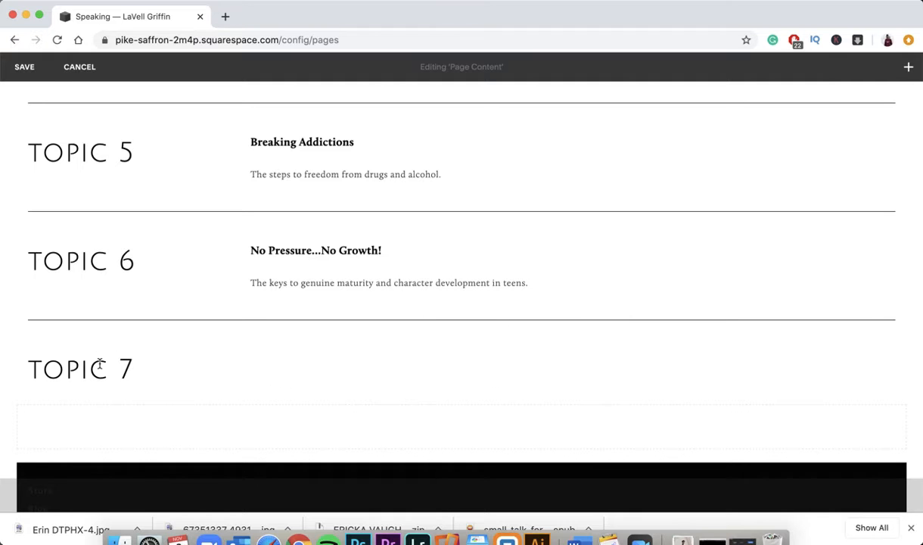
triple_click(61, 383)
key("BackSpace")
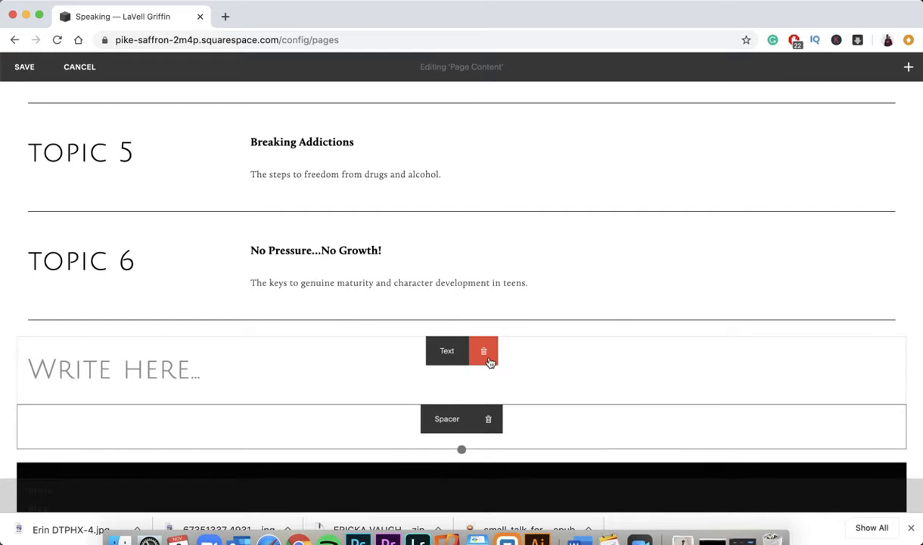
left_click(485, 352)
left_click(547, 405)
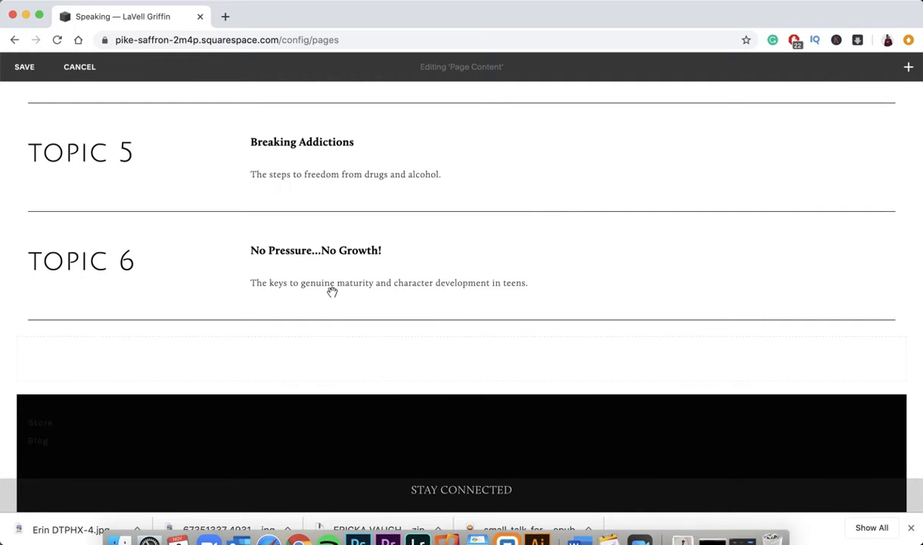
scroll(309, 282, "up", 10)
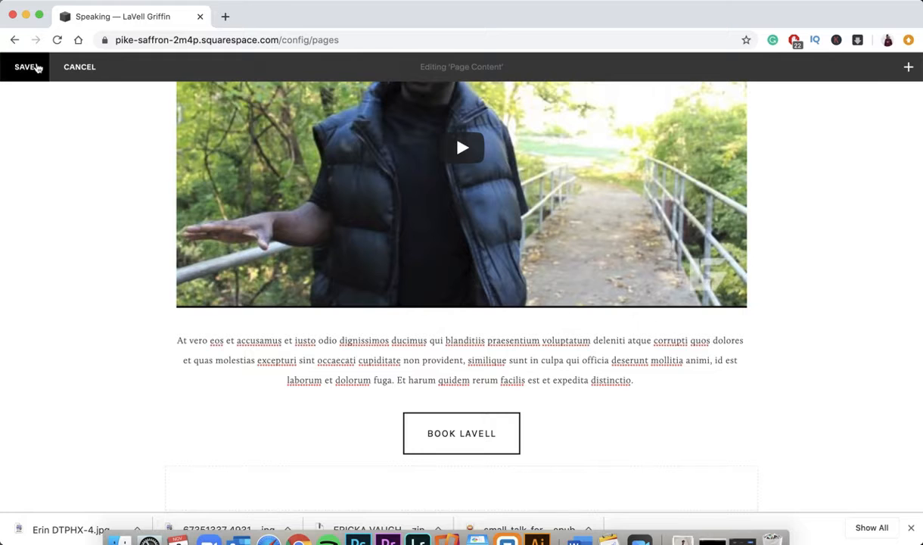
left_click(29, 67)
scroll(509, 149, "up", 3)
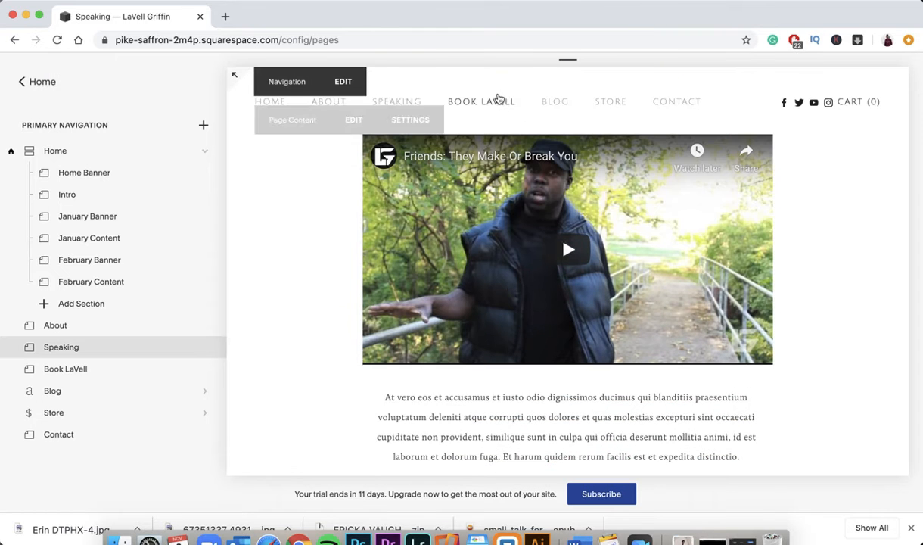
- Edit the Book LaVell page and review where the speaking request form sends submissions
left_click(482, 105)
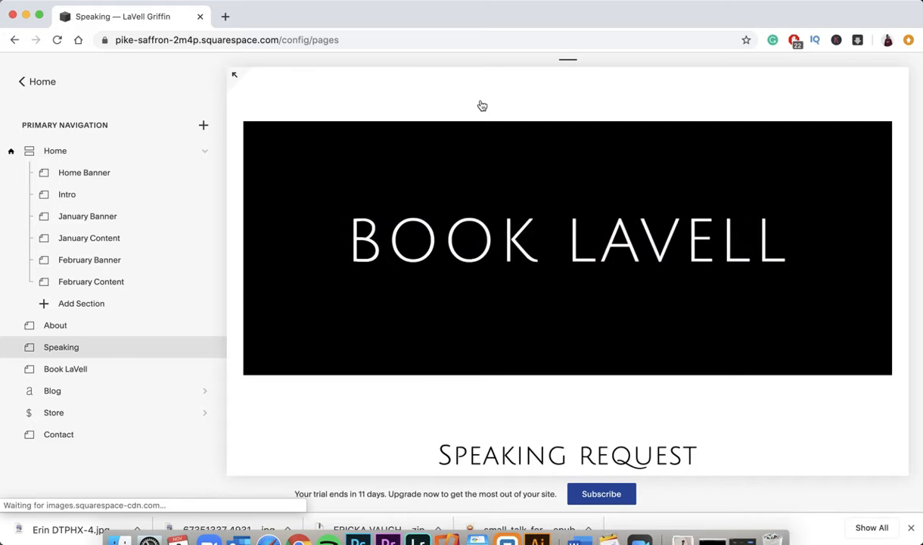
scroll(426, 262, "down", 10)
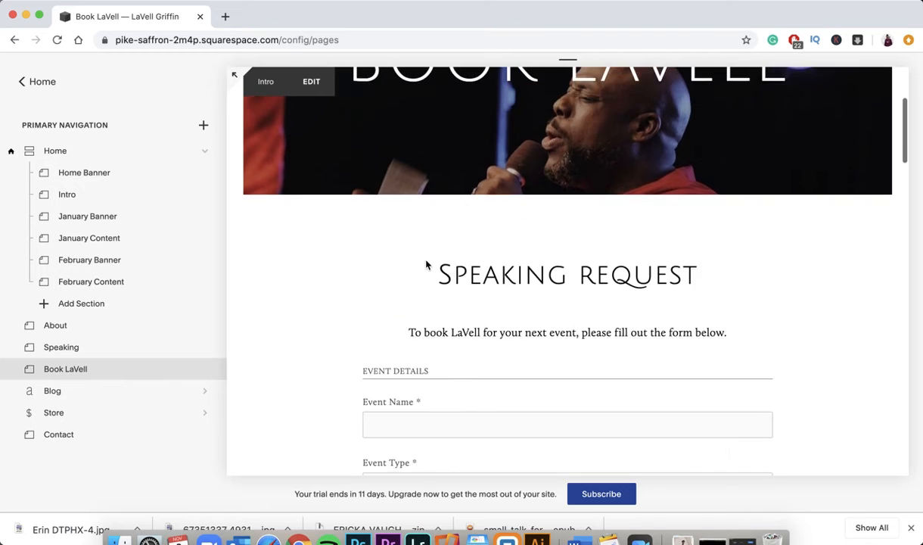
scroll(426, 263, "down", 2)
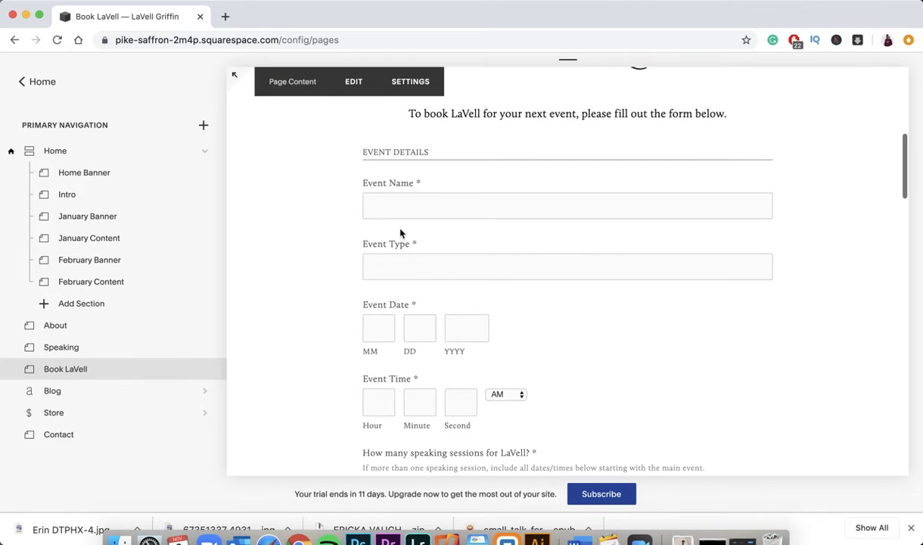
left_click(357, 85)
left_click(372, 151)
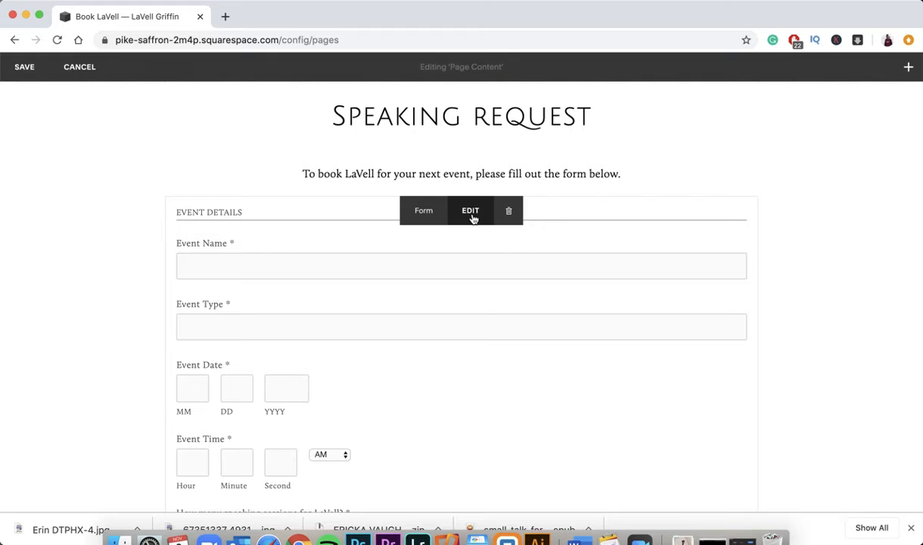
left_click(470, 213)
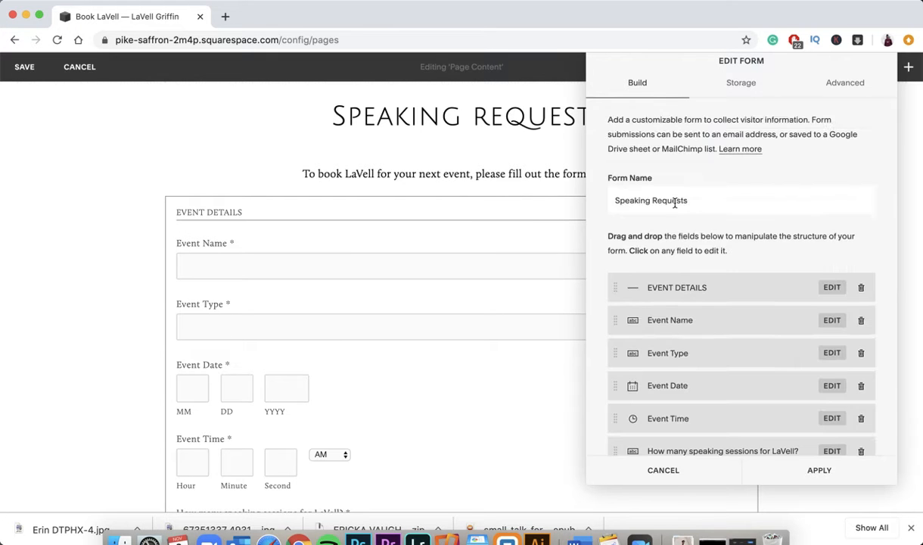
scroll(665, 304, "down", 7)
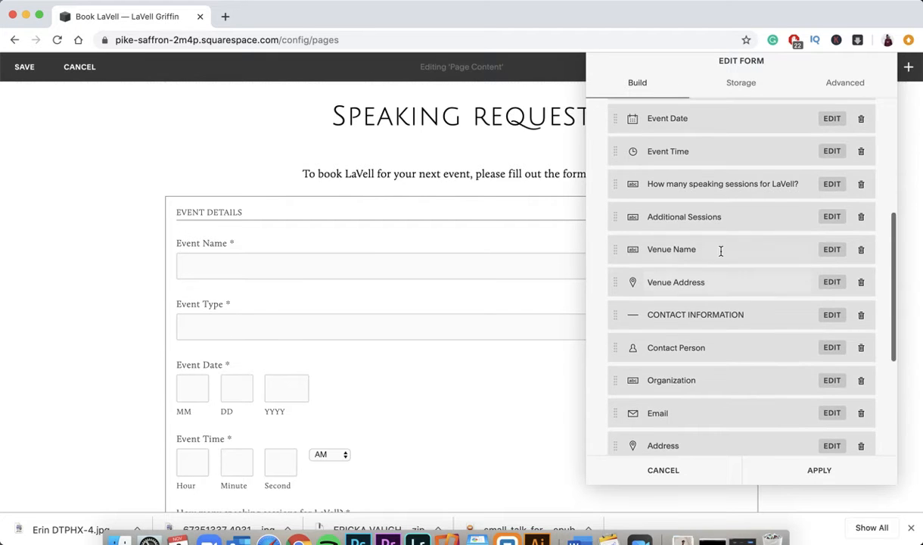
scroll(733, 340, "down", 4)
scroll(734, 339, "up", 10)
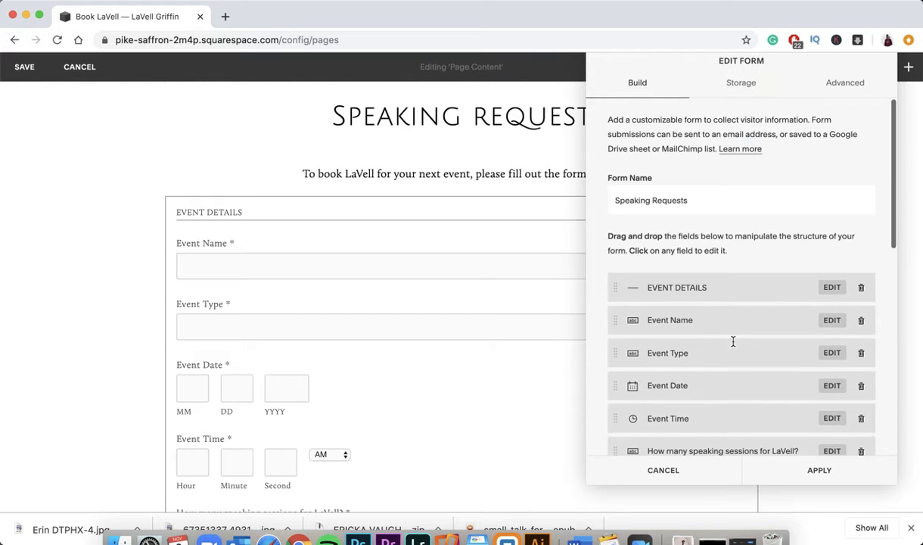
left_click(738, 85)
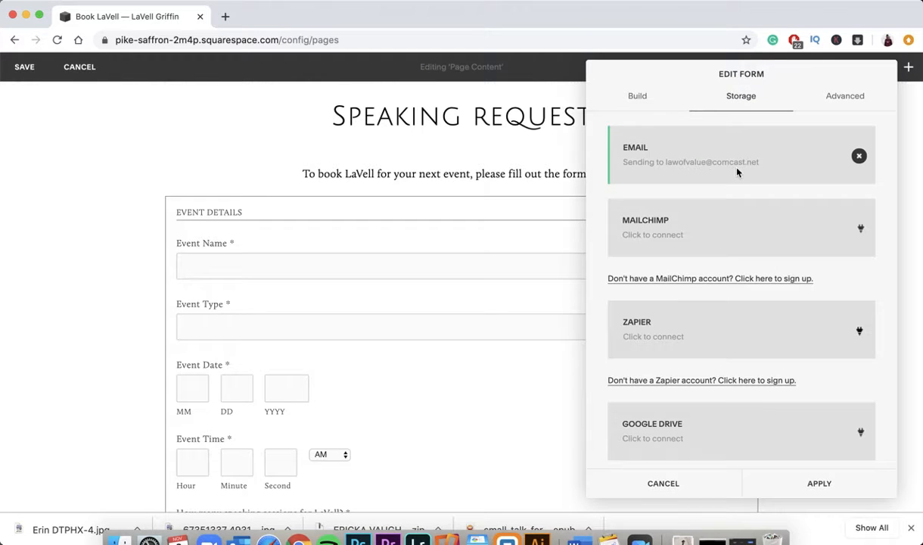
left_click(670, 485)
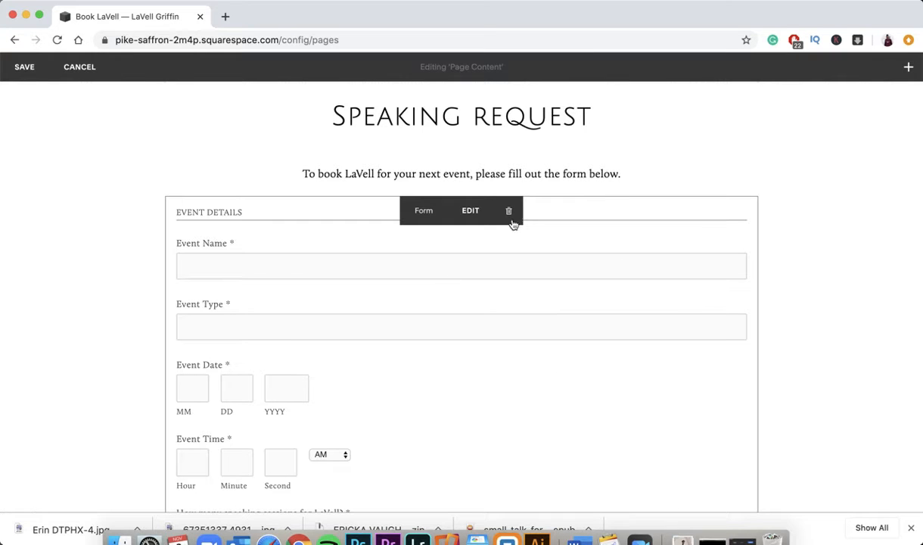
- Recheck the form's storage options, cancel the form settings, and discard the page edits
left_click(471, 211)
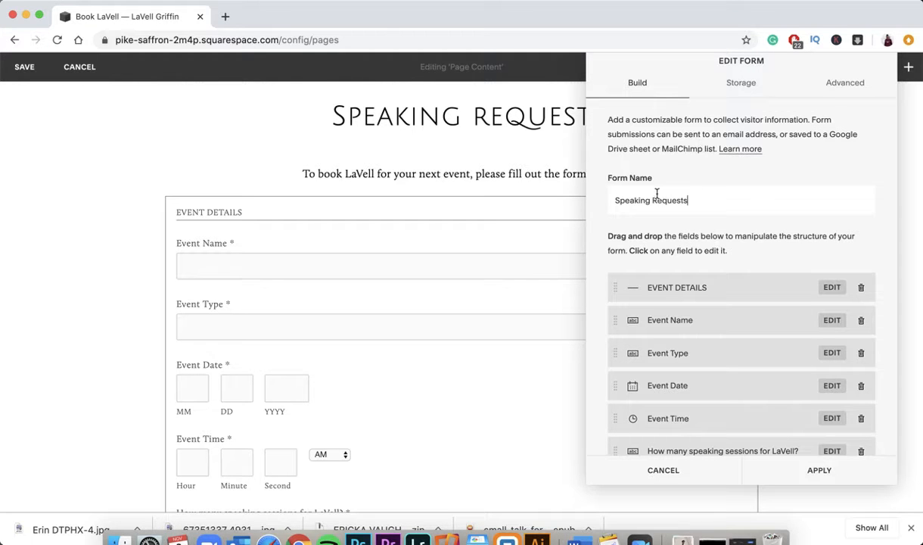
left_click(739, 85)
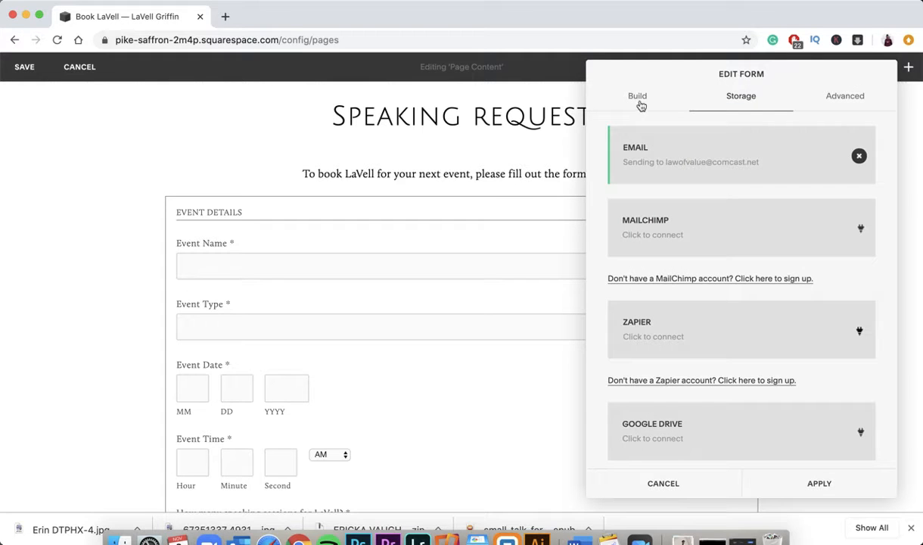
left_click(656, 484)
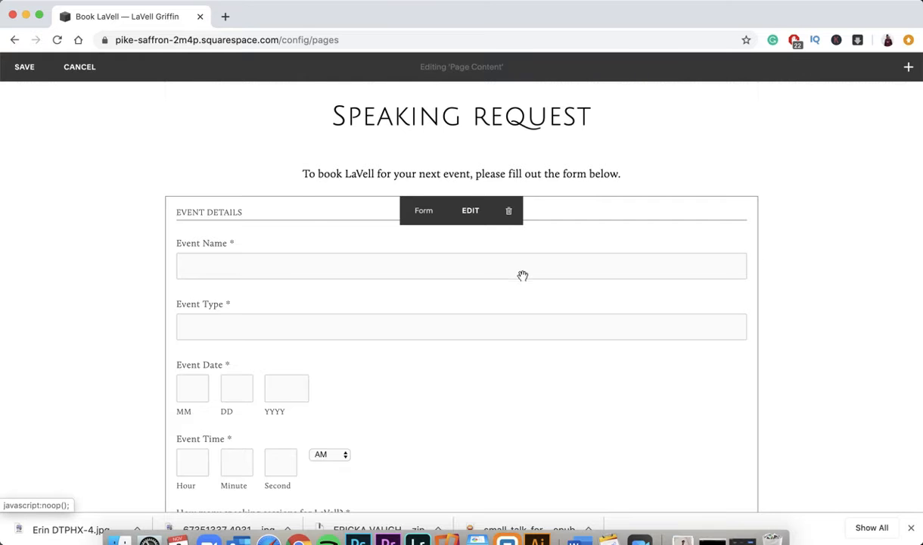
scroll(282, 170, "up", 5)
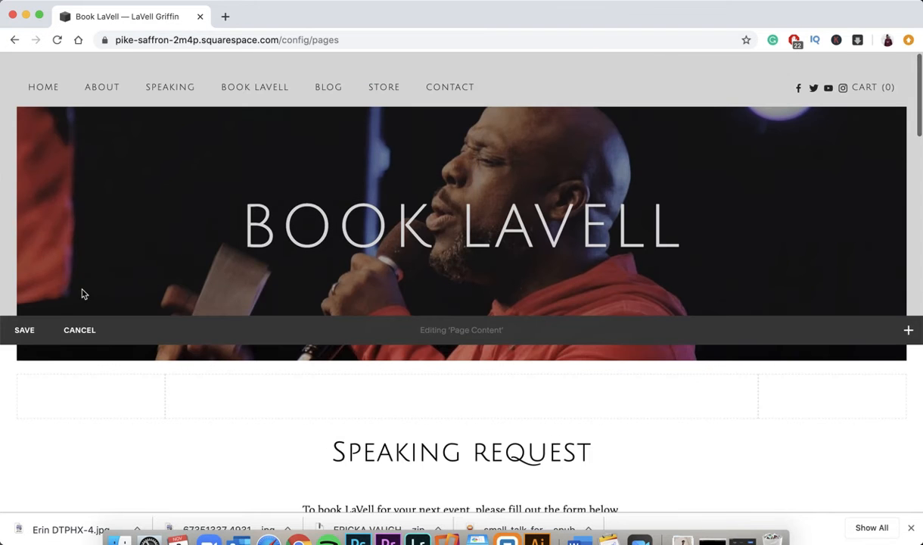
left_click(60, 342)
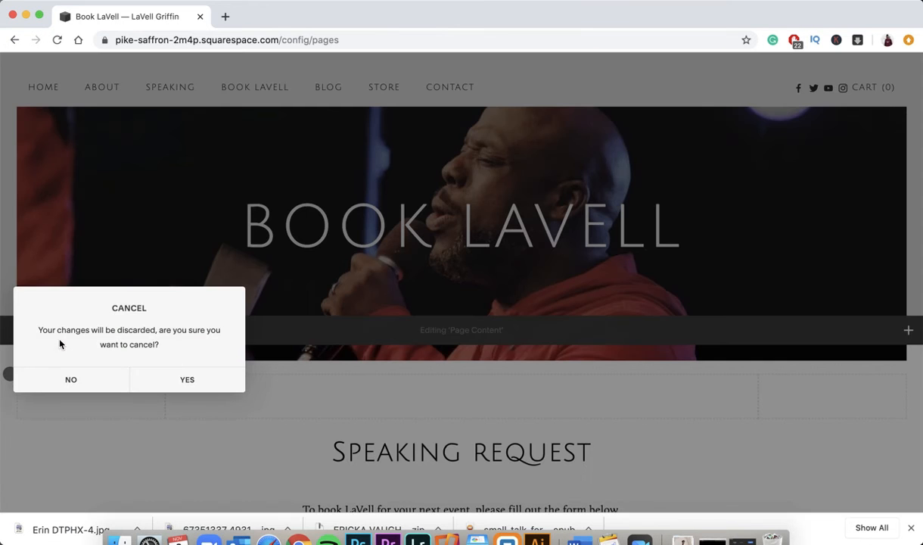
left_click(182, 377)
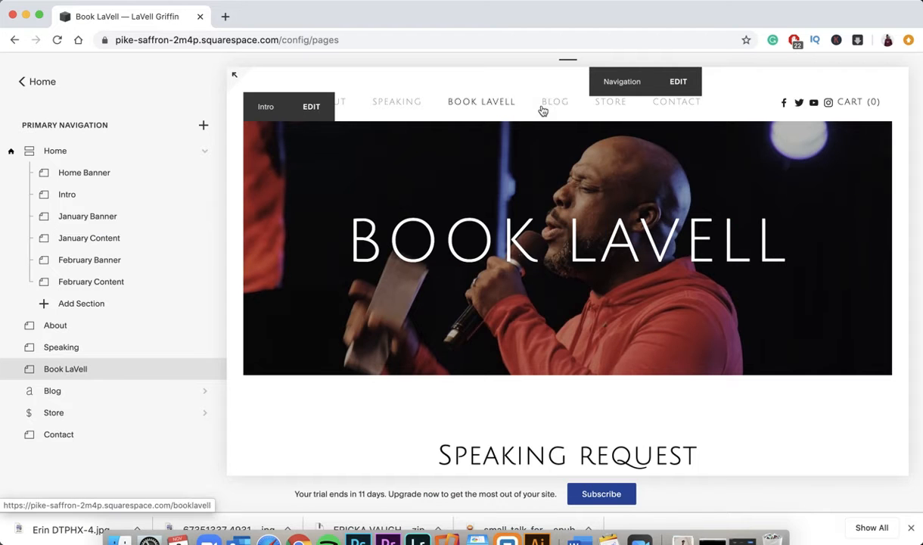
- Preview the Blog page, abandon the intro paragraph edit, and list its Zion Church post
left_click(544, 109)
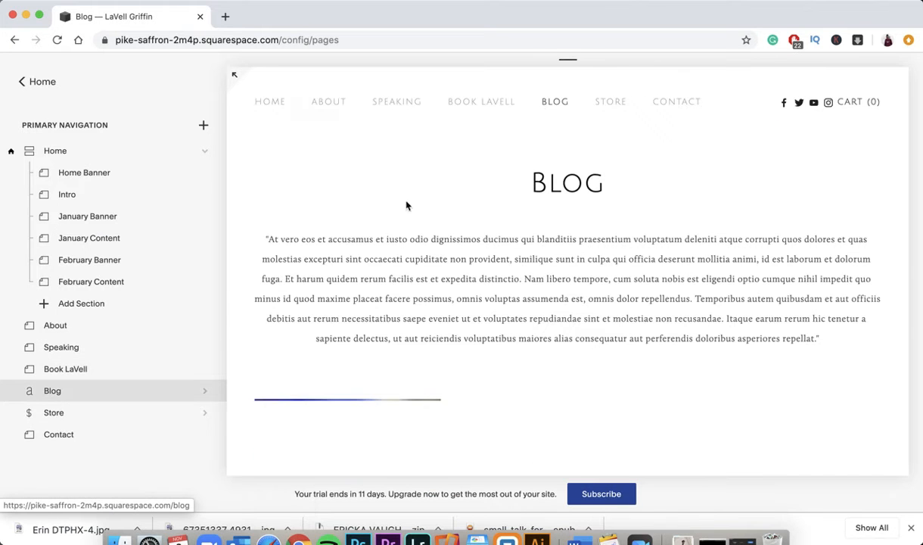
double_click(544, 177)
triple_click(396, 289)
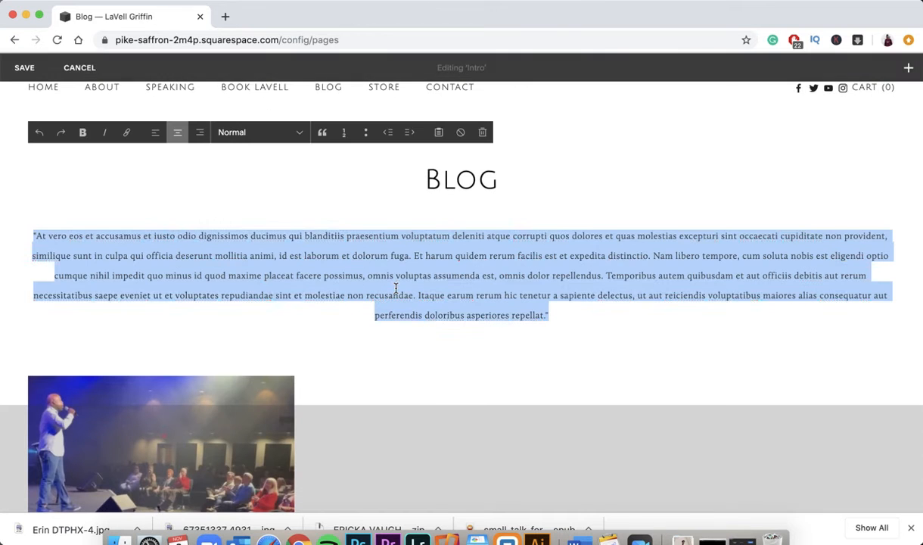
scroll(227, 253, "down", 5)
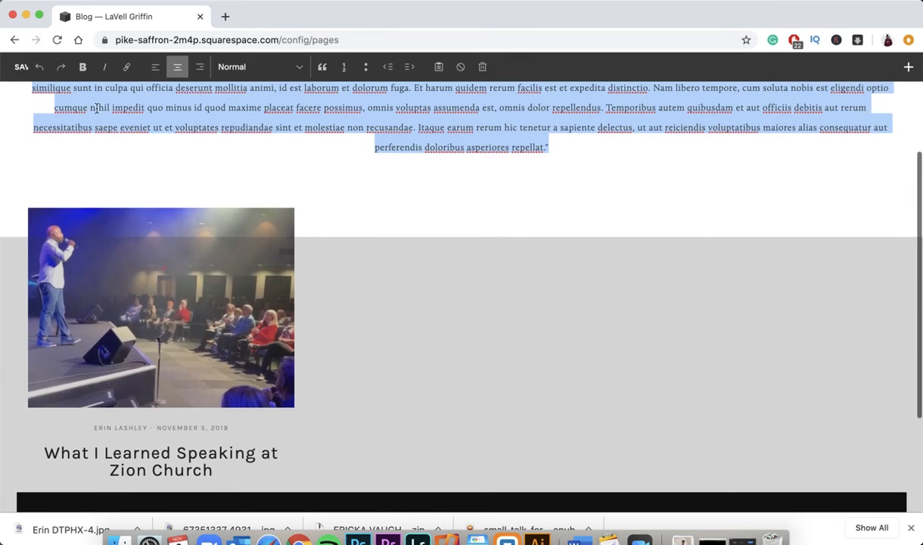
left_click(101, 170)
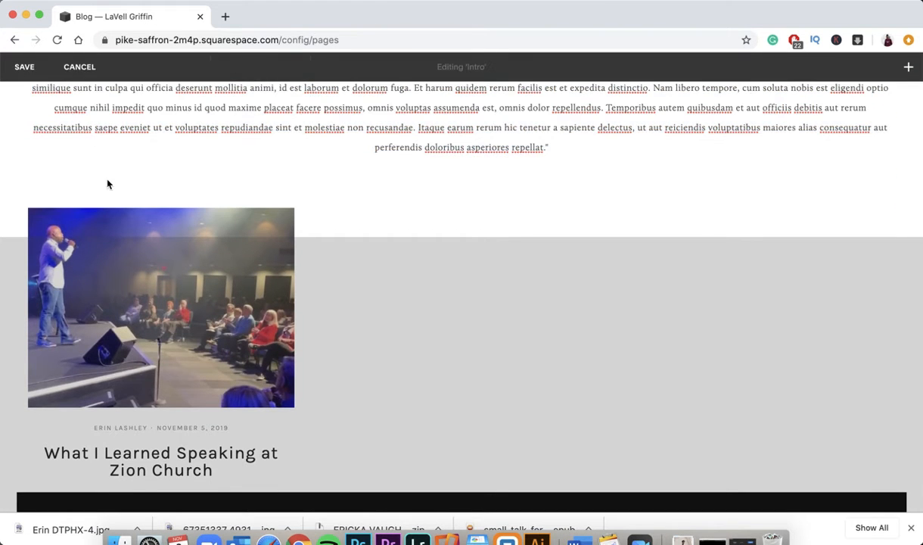
left_click(79, 69)
left_click(164, 154)
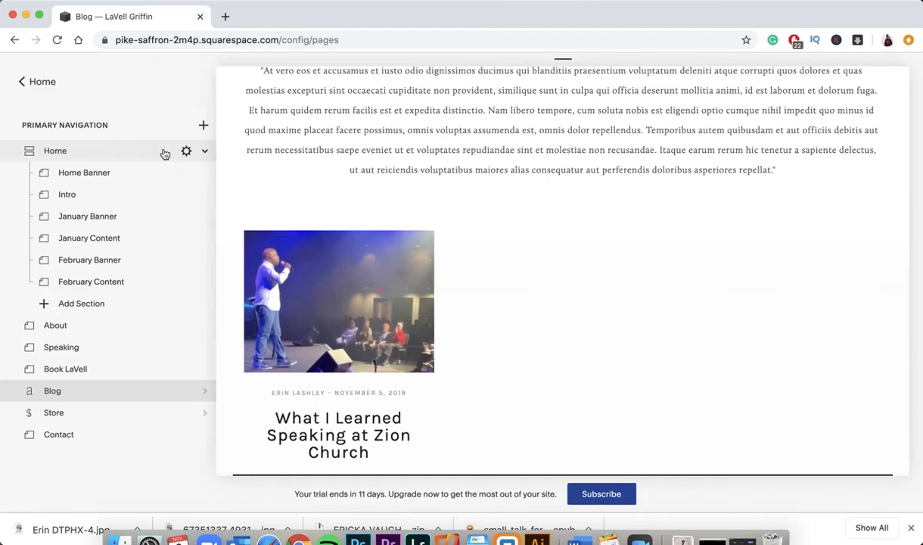
left_click(115, 399)
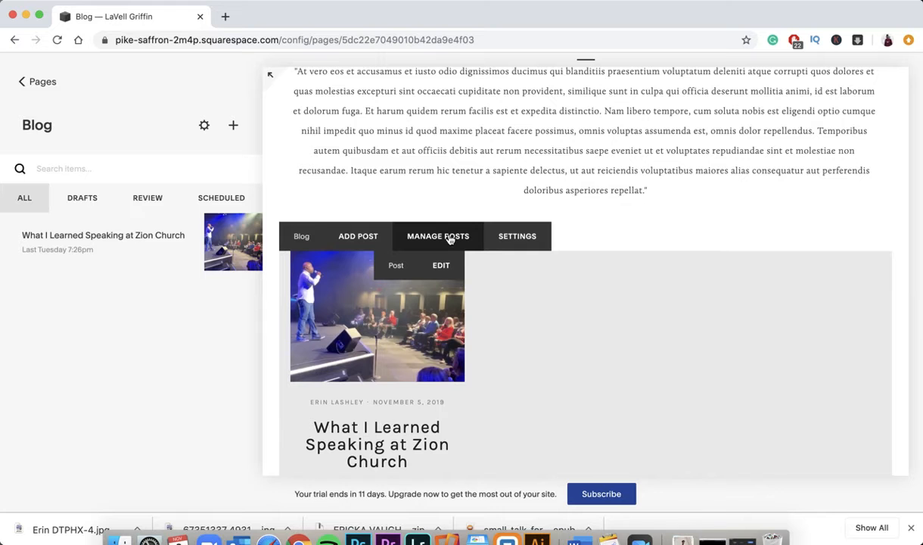
left_click(23, 81)
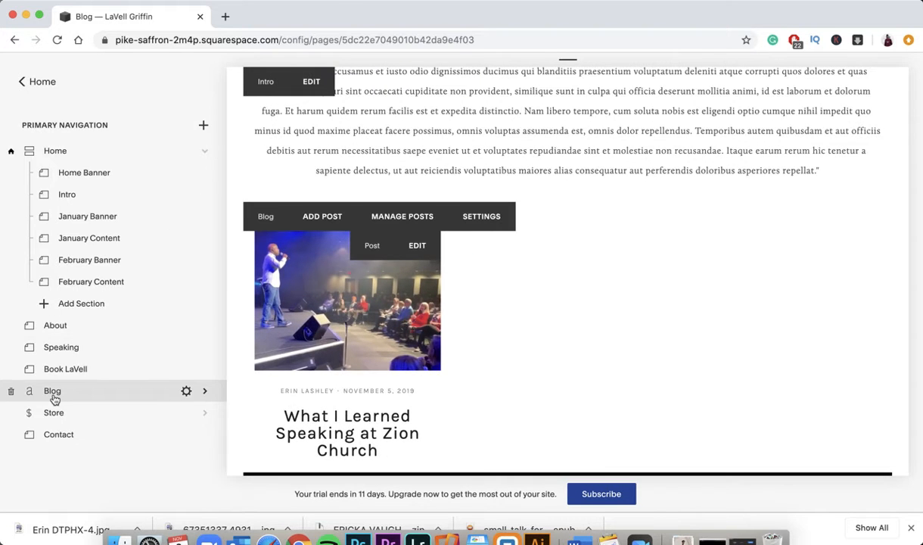
left_click(54, 395)
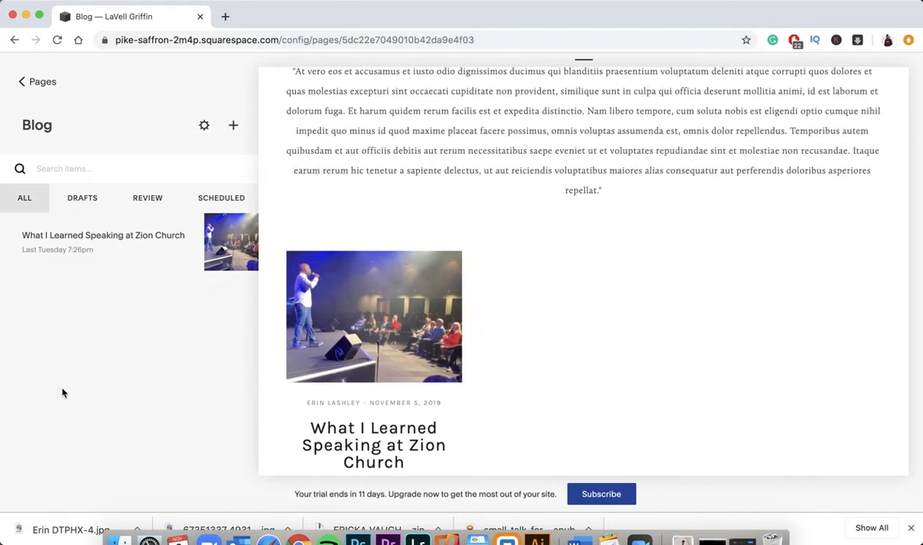
left_click(234, 127)
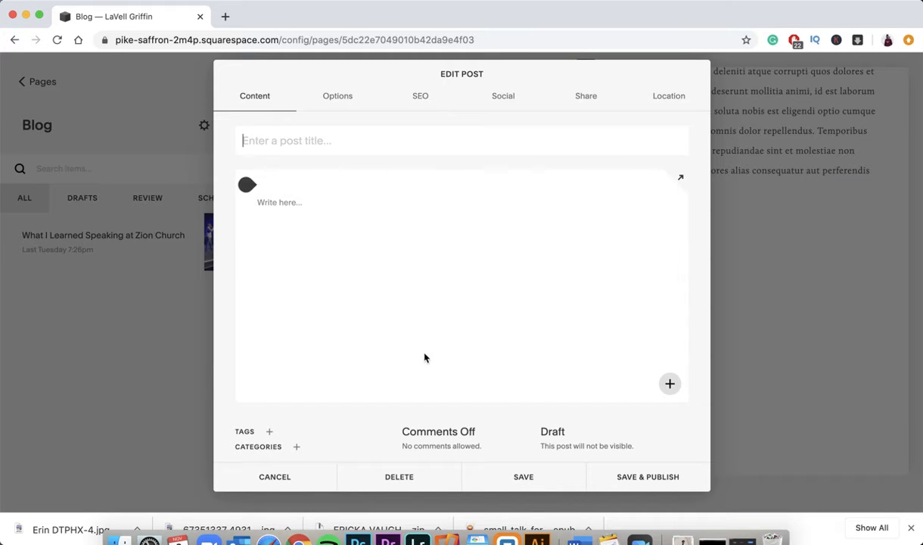
left_click(248, 186)
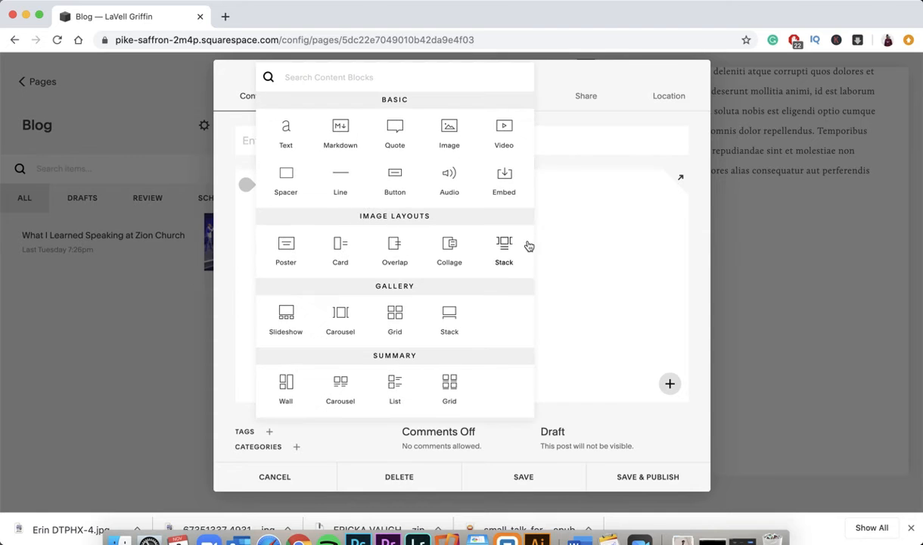
left_click(544, 285)
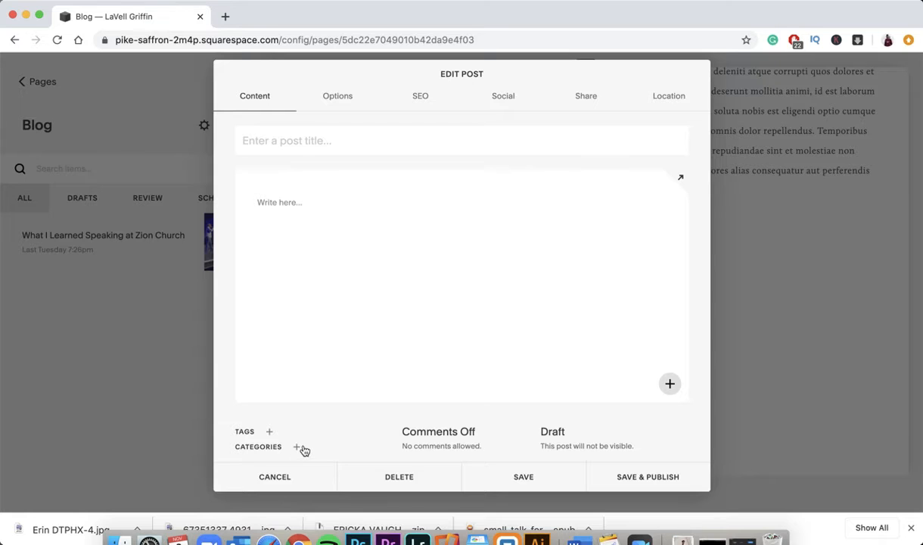
left_click(439, 444)
left_click(454, 388)
left_click(347, 100)
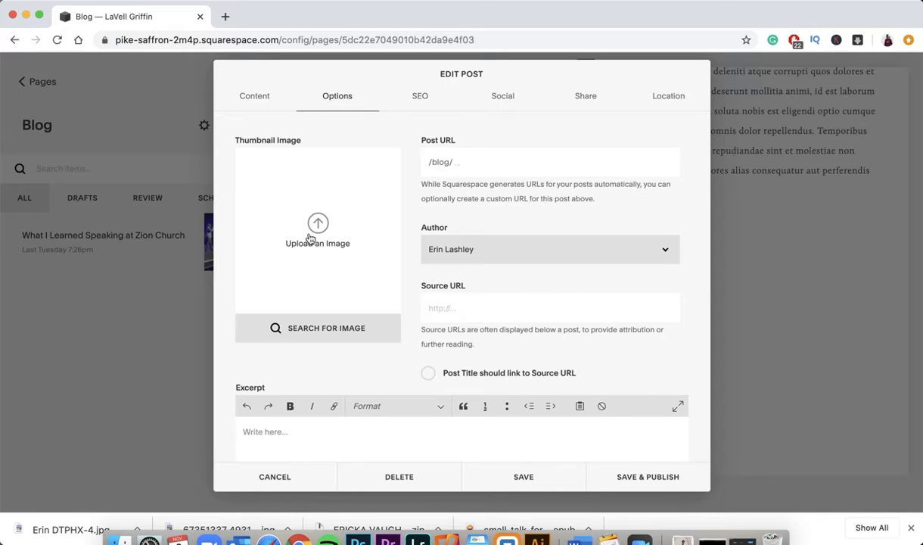
left_click(311, 239)
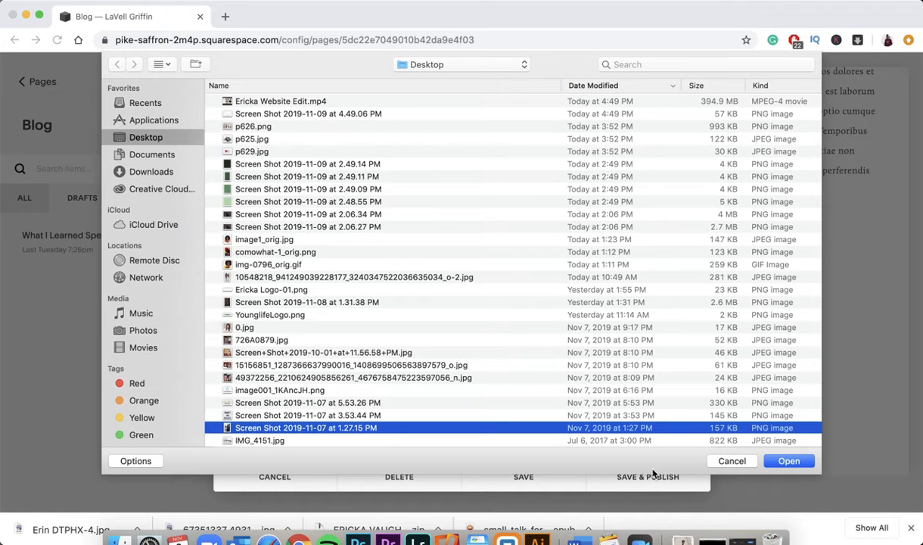
left_click(731, 462)
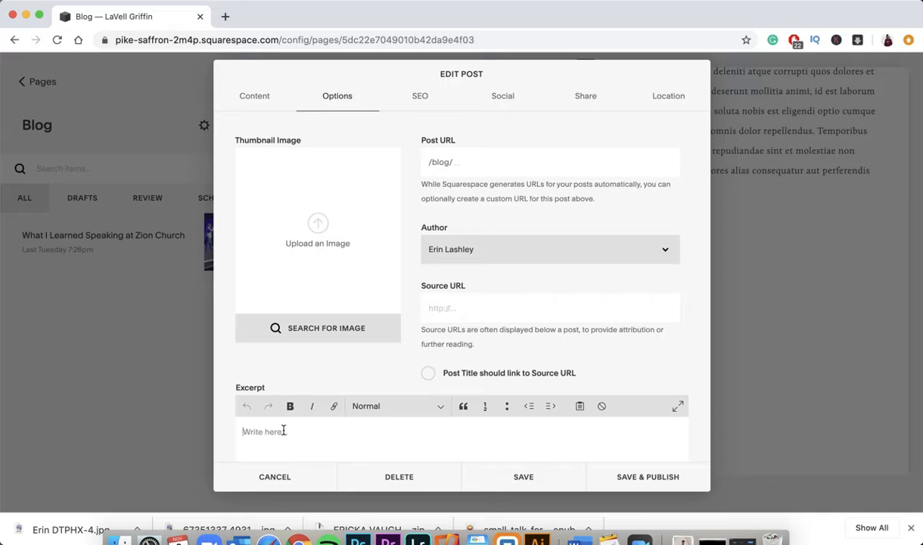
left_click(418, 96)
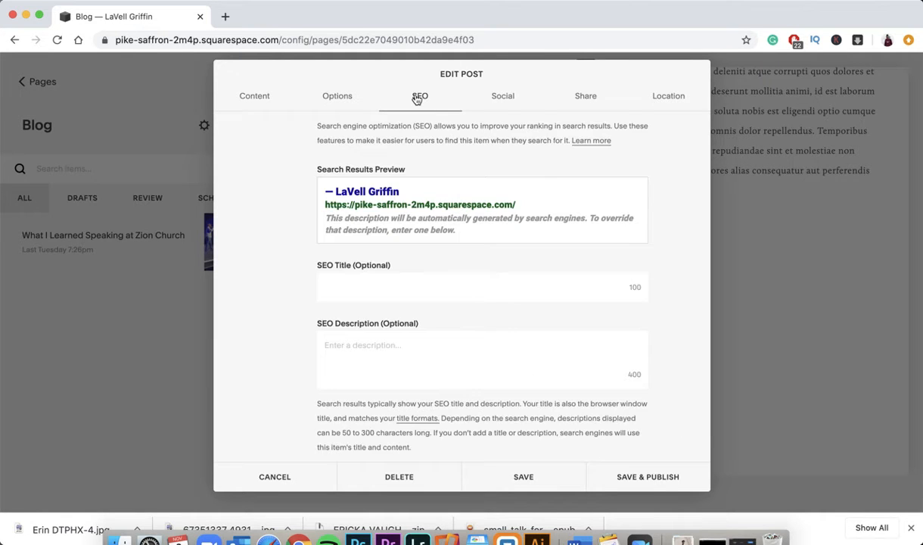
left_click(481, 96)
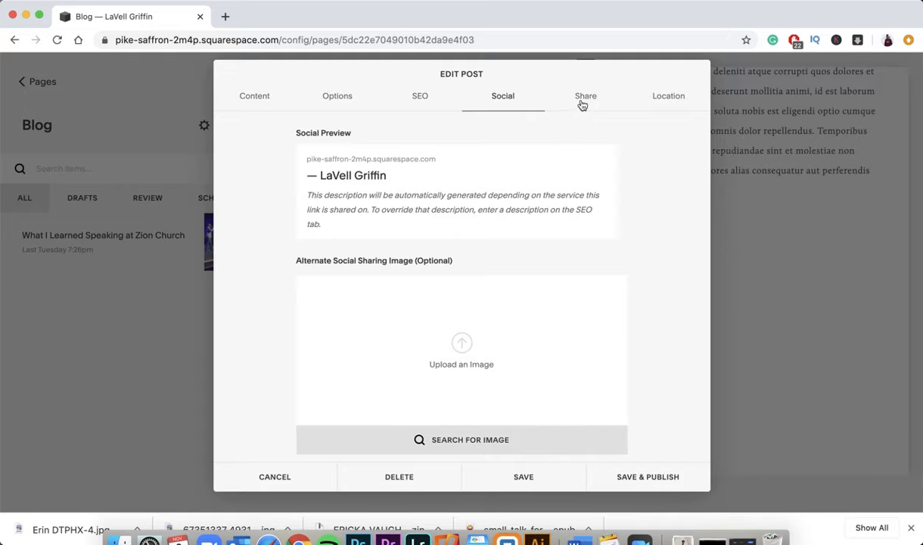
left_click(335, 100)
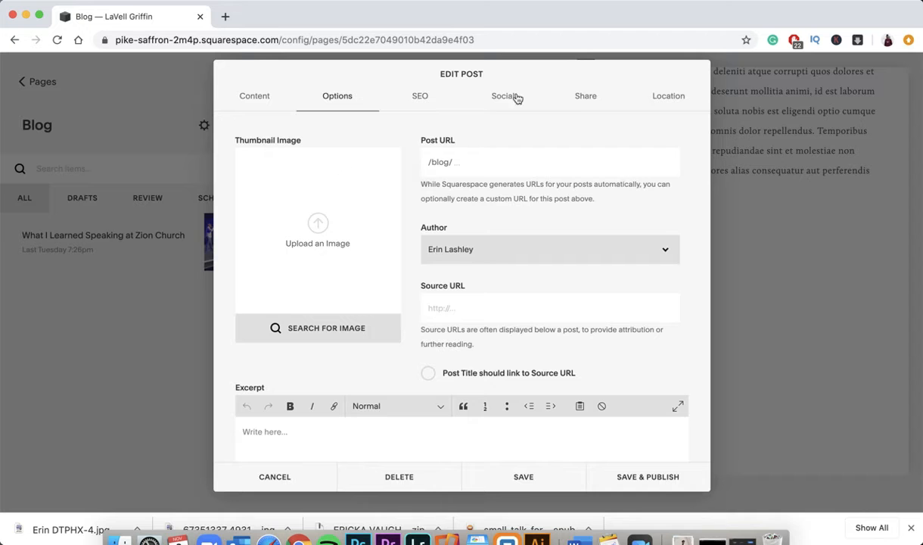
left_click(580, 109)
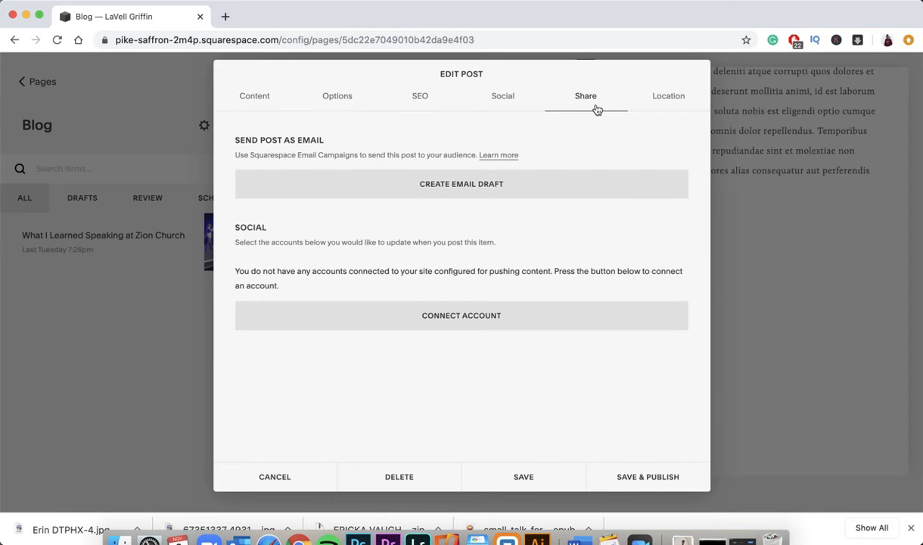
left_click(654, 103)
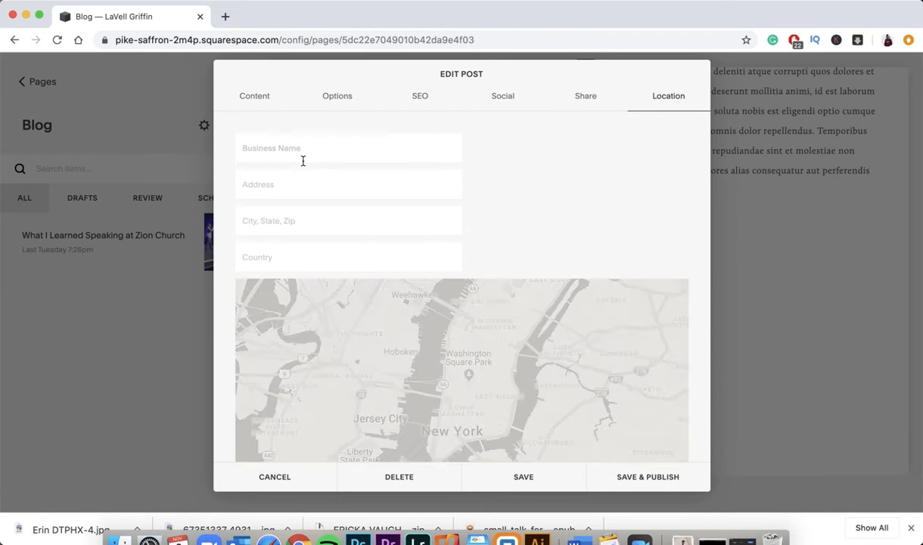
left_click(275, 477)
left_click(295, 485)
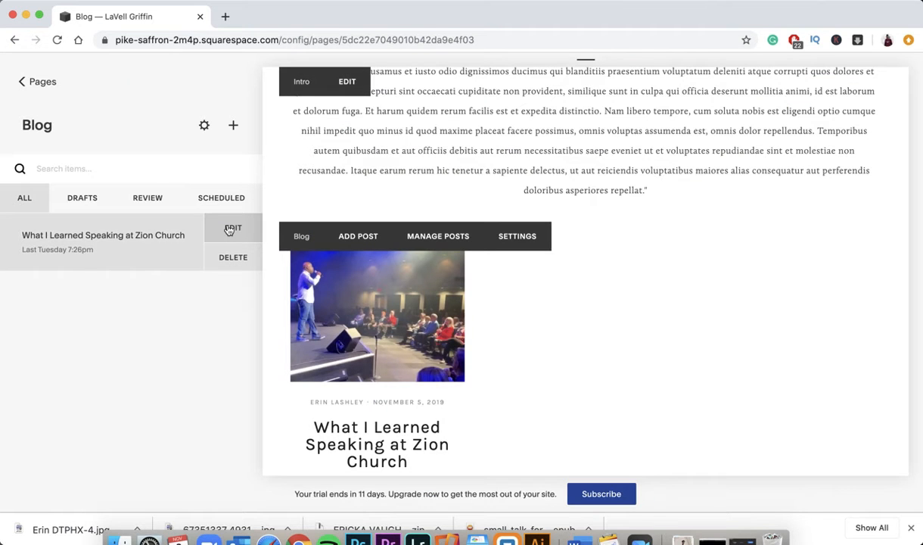
- Review the Zion Church post's thumbnail and URL options, then close it without saving
left_click(232, 228)
scroll(430, 279, "down", 1)
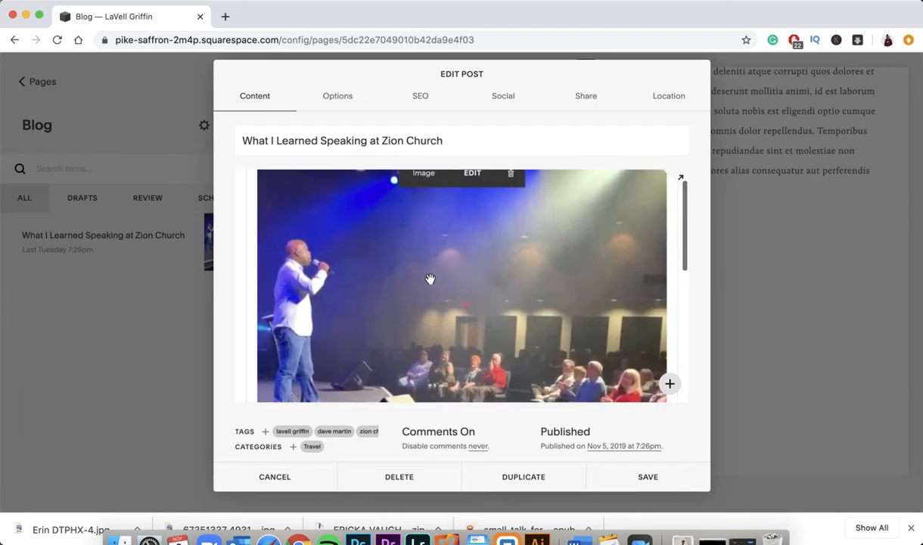
scroll(430, 279, "down", 4)
scroll(410, 265, "up", 5)
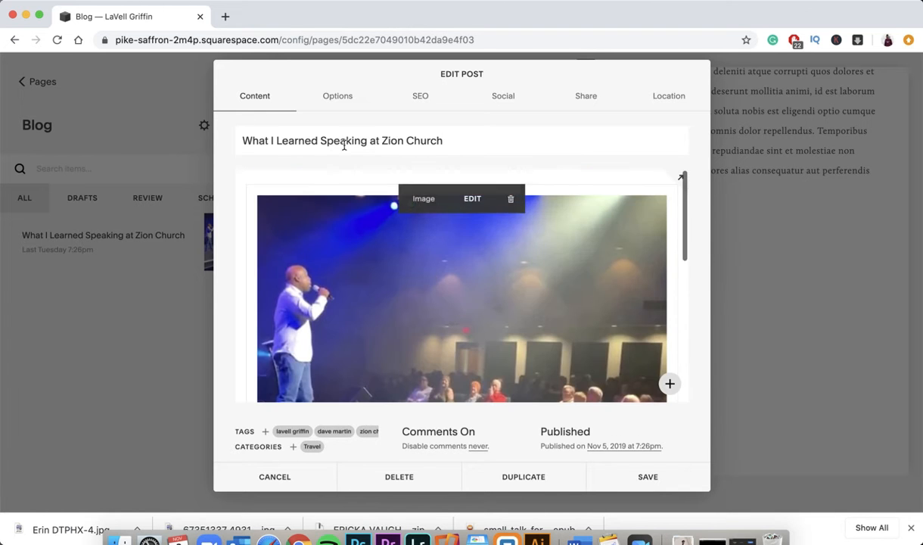
left_click(342, 96)
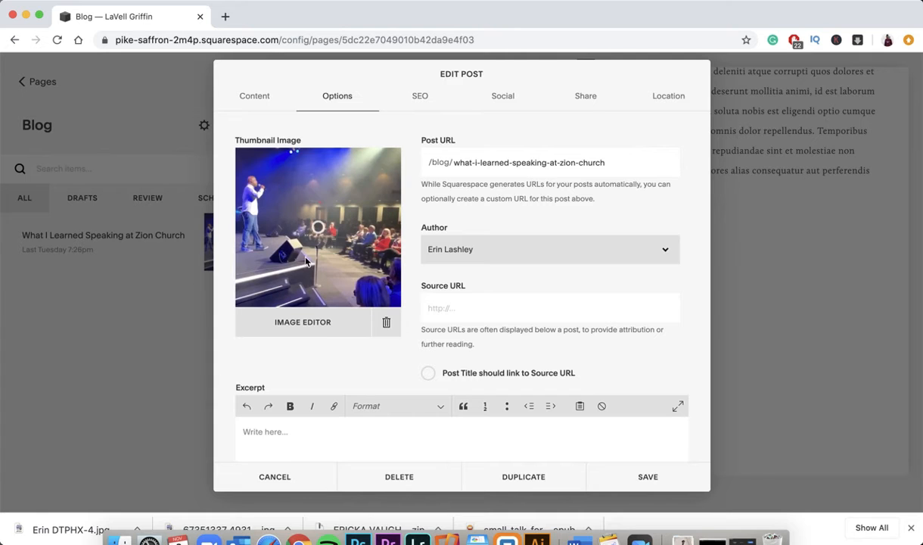
left_click(319, 227)
left_click(303, 481)
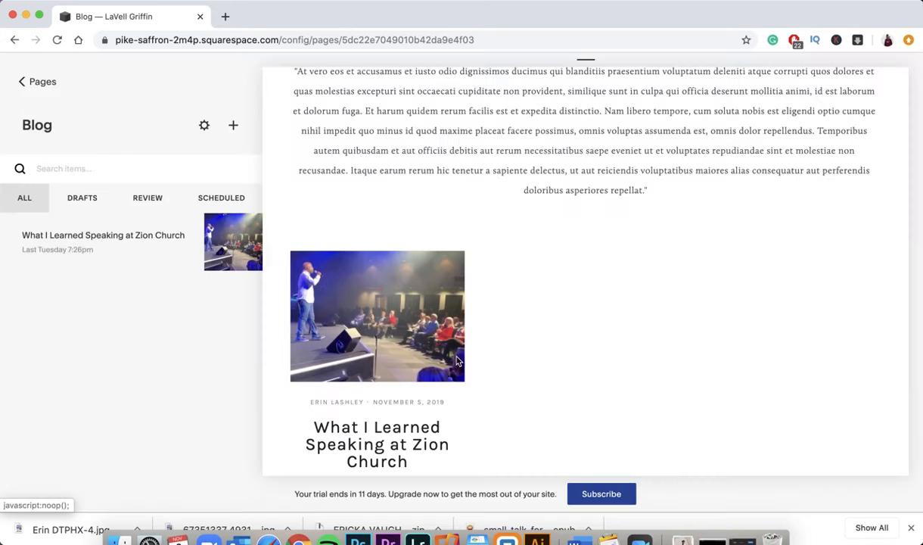
- Return to page navigation and preview the Store page showing 'Coming Soon'
left_click(39, 82)
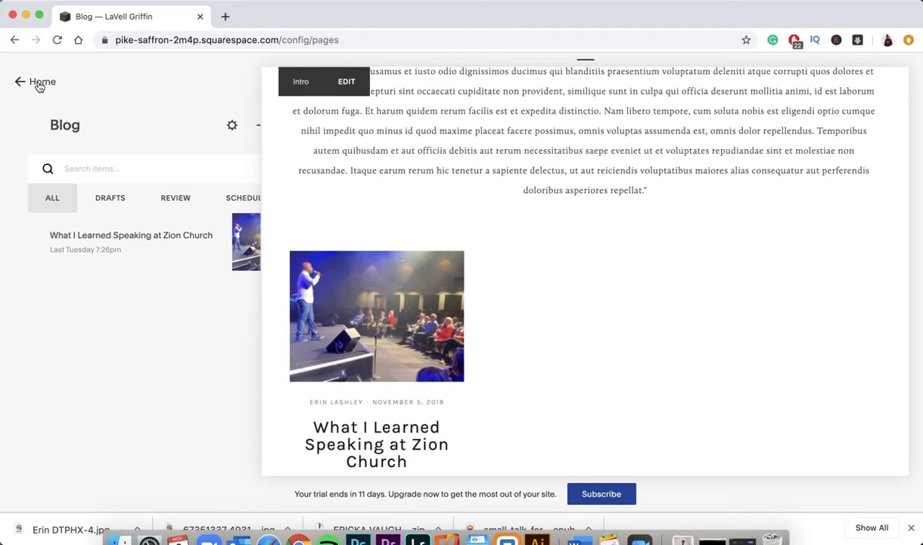
scroll(330, 185, "up", 5)
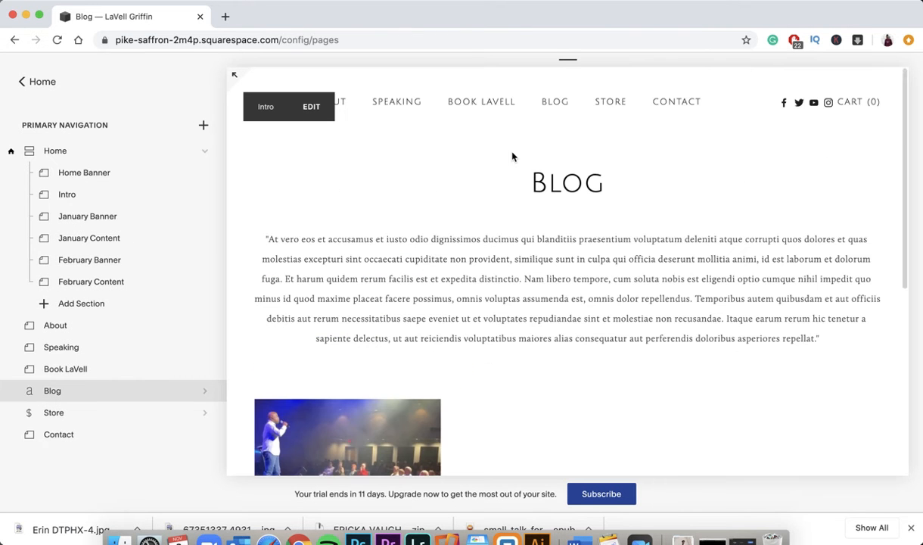
left_click(618, 111)
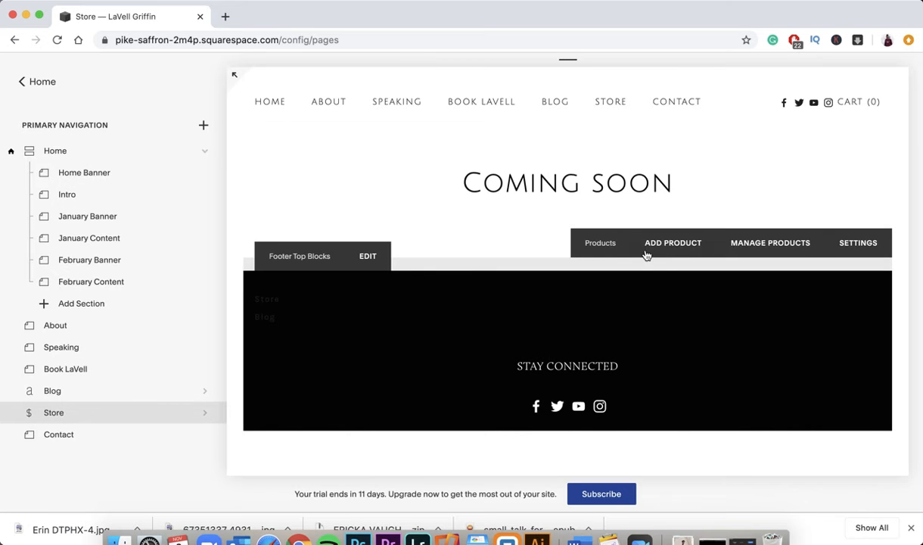
- Dismiss the Select Product Type dialog without adding a product and preview the Contact page
left_click(672, 255)
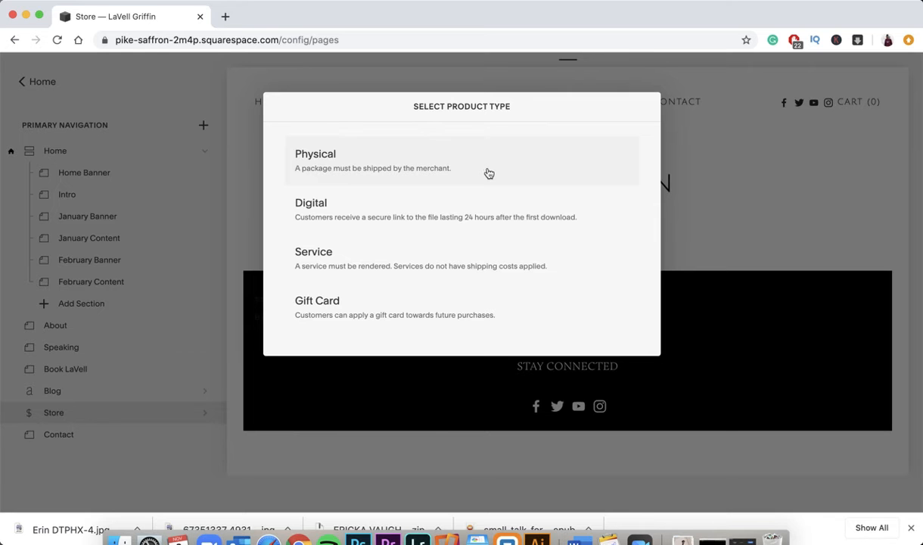
left_click(731, 193)
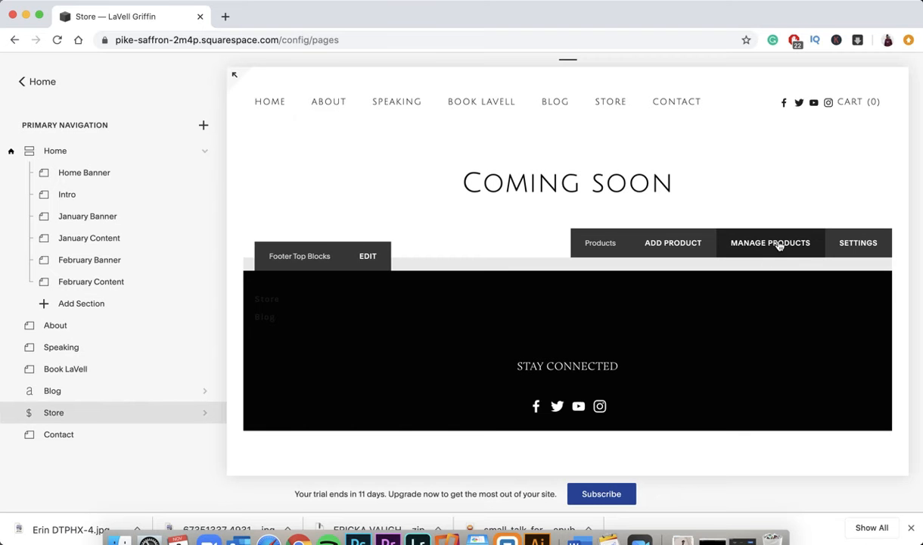
left_click(677, 111)
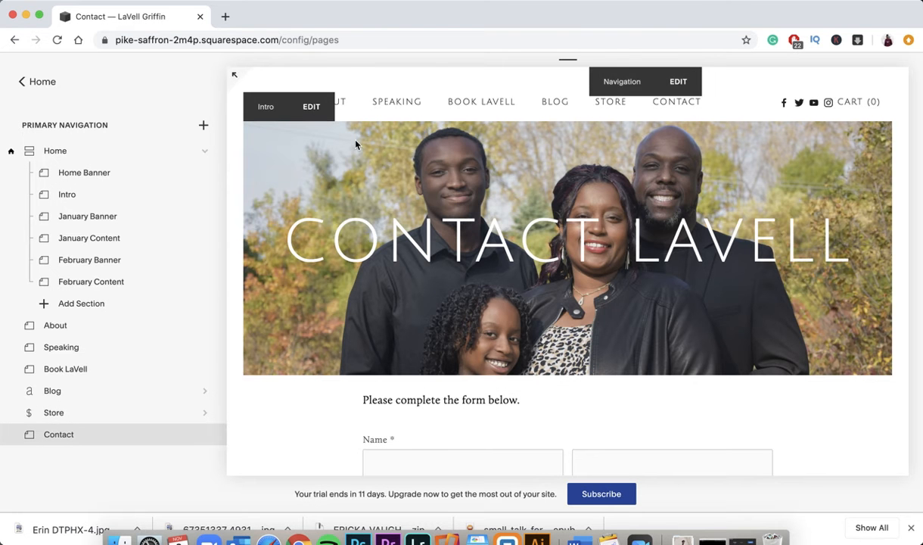
scroll(326, 254, "down", 2)
scroll(325, 253, "up", 2)
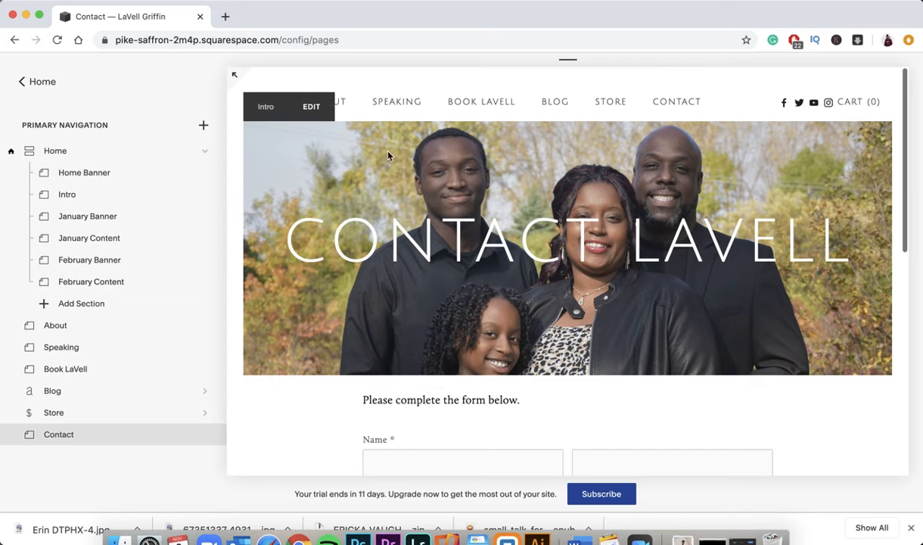
left_click(316, 106)
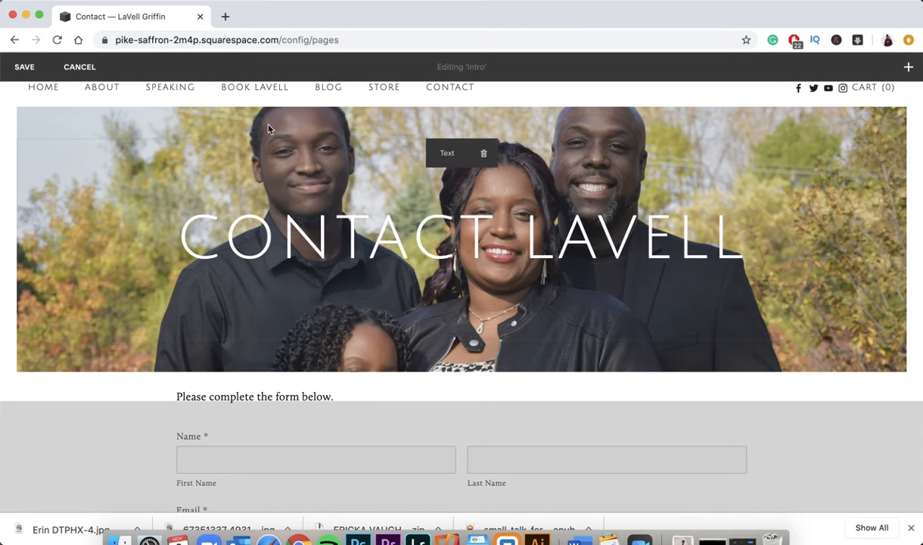
mouse_move(506, 219)
left_click(78, 66)
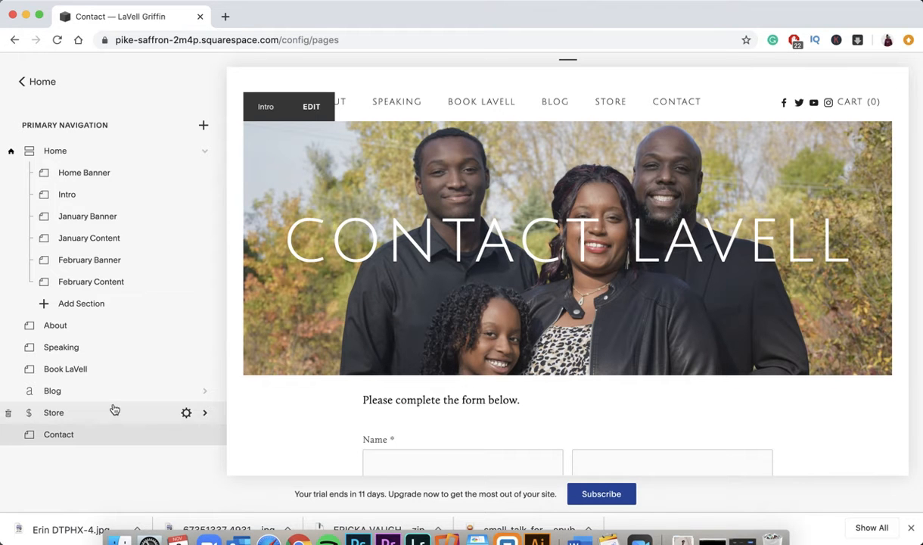
left_click(205, 438)
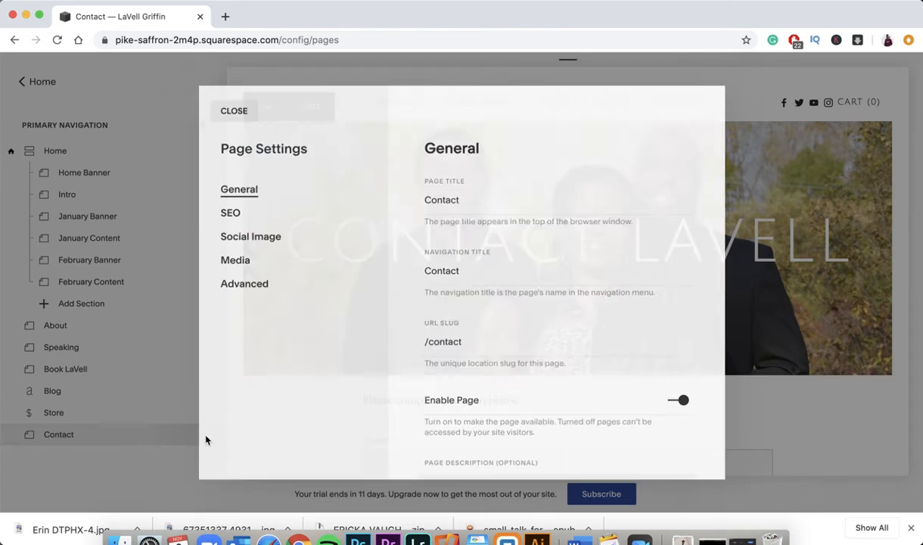
left_click(235, 262)
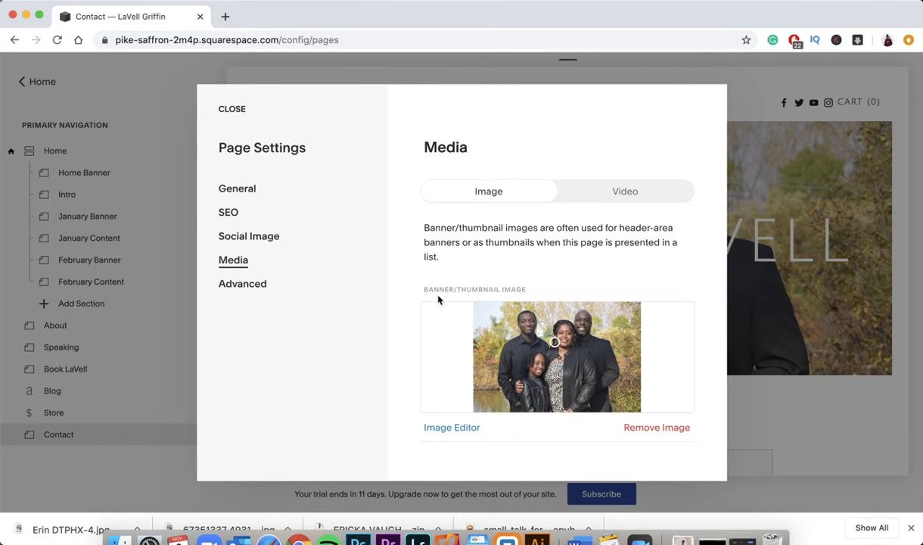
left_click(236, 110)
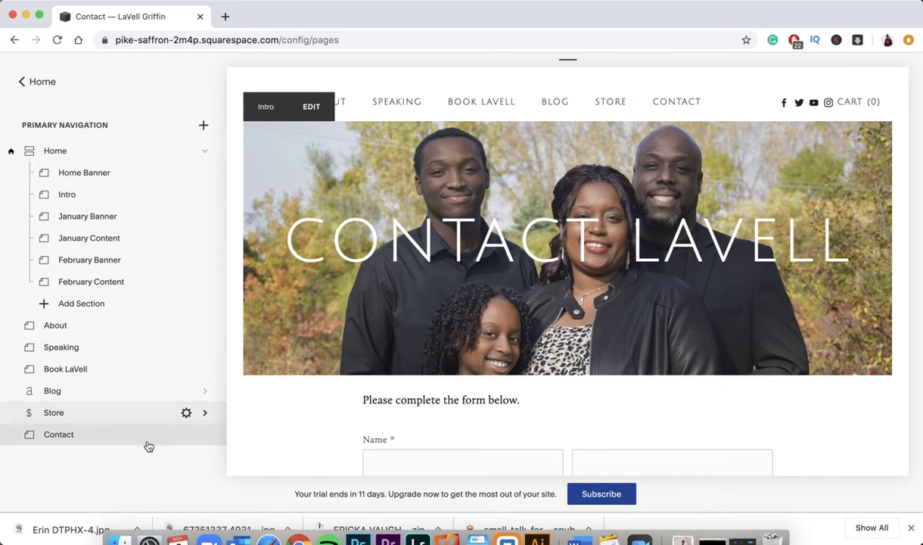
left_click(205, 437)
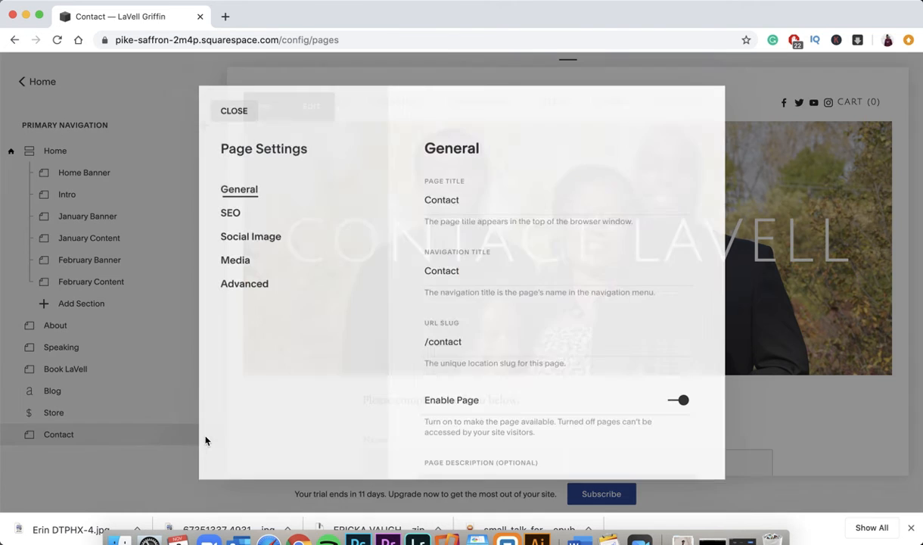
left_click(242, 259)
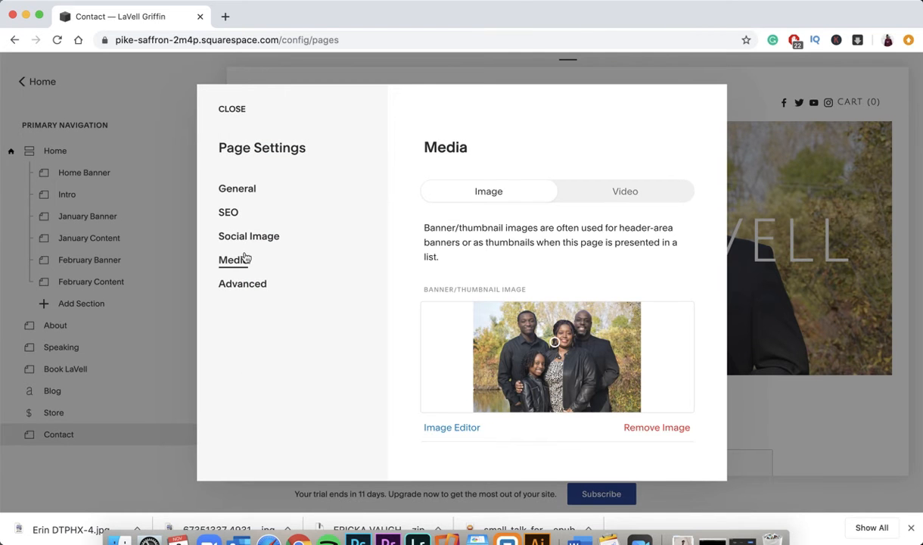
left_click(227, 110)
left_click(435, 234)
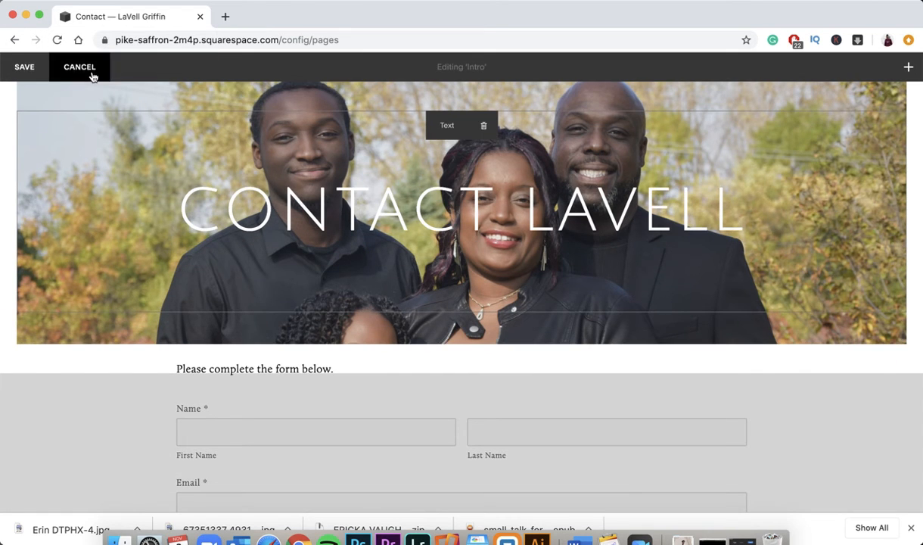
left_click(80, 68)
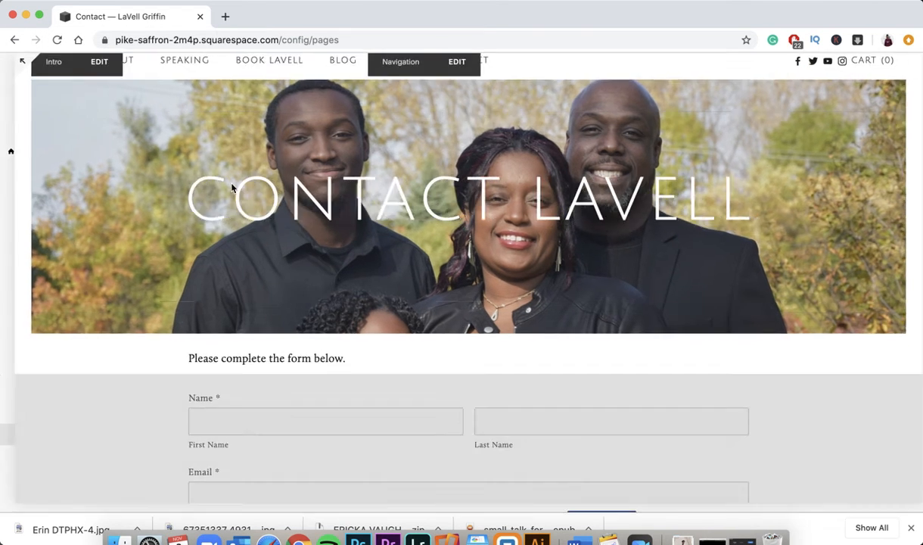
scroll(413, 376, "down", 4)
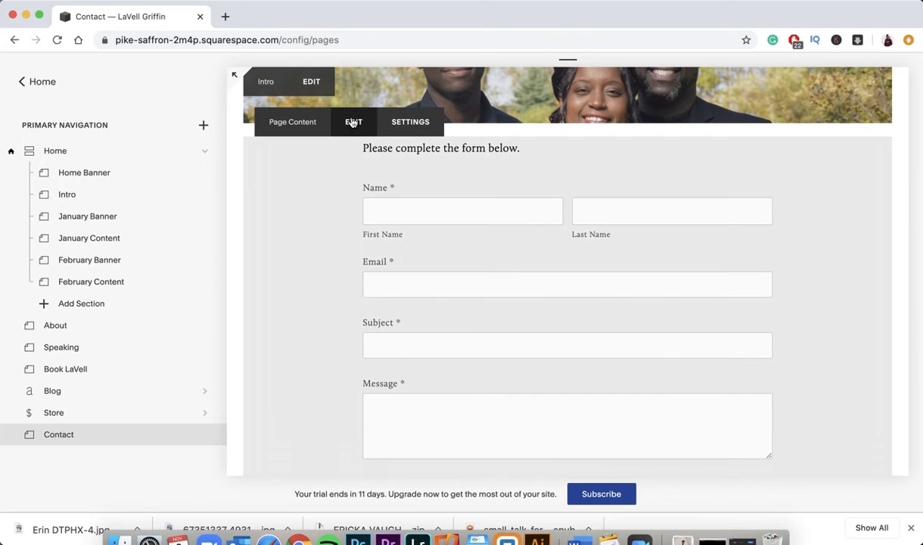
- Connect a new recipient email in the contact form's Storage settings, apply it, and save the page
left_click(353, 122)
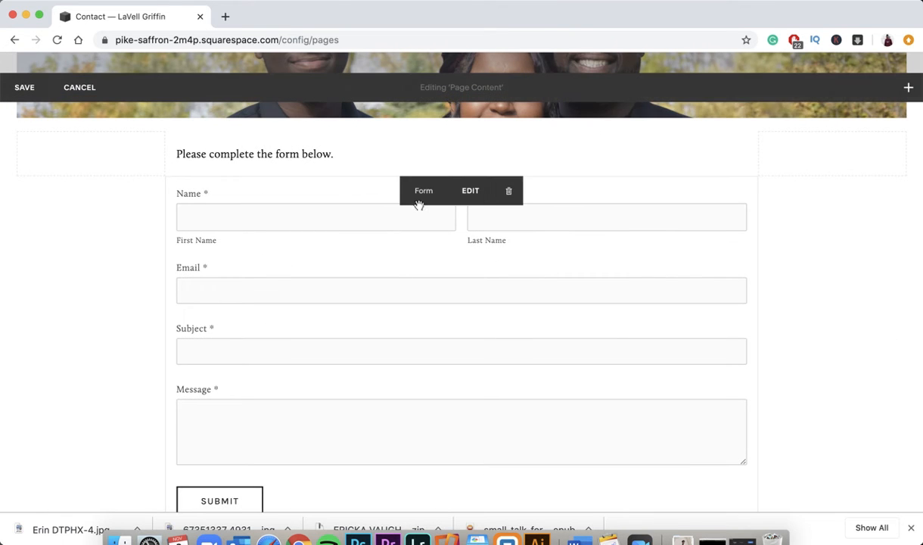
left_click(470, 192)
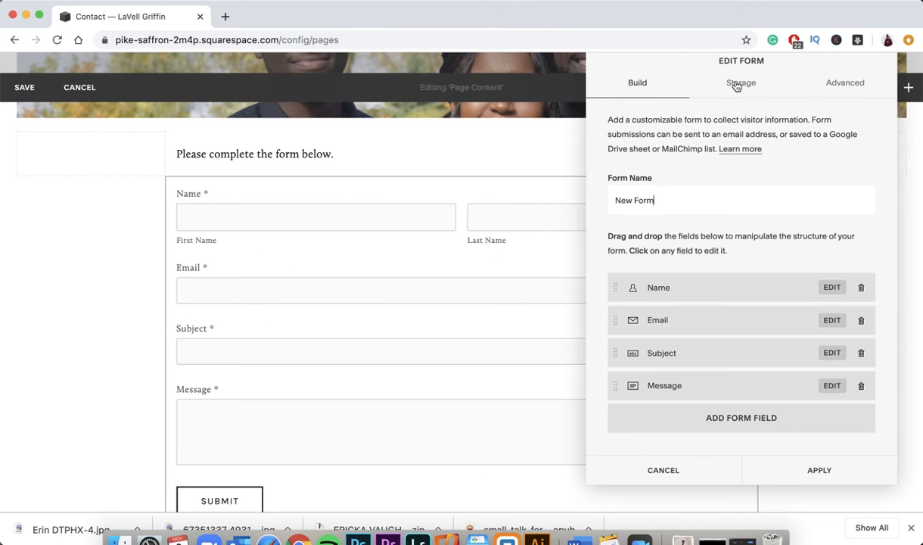
left_click(738, 85)
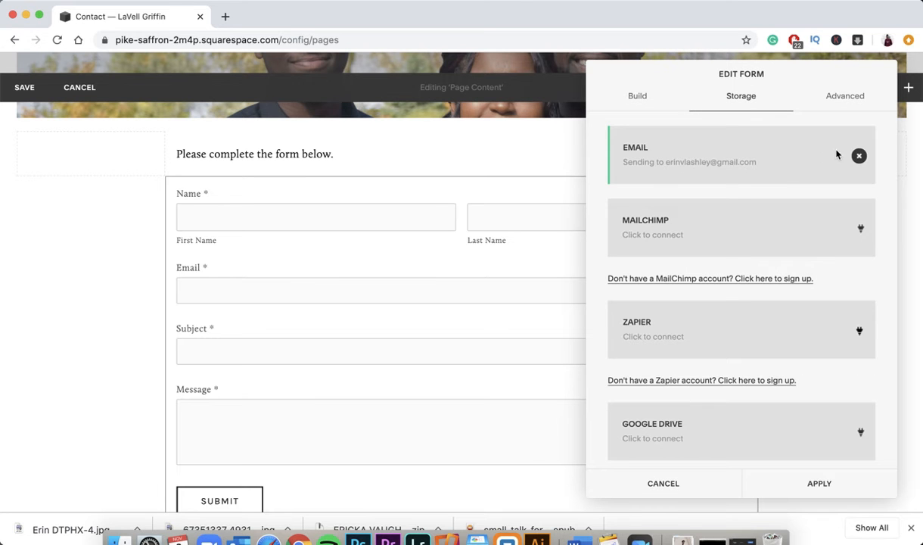
left_click(859, 157)
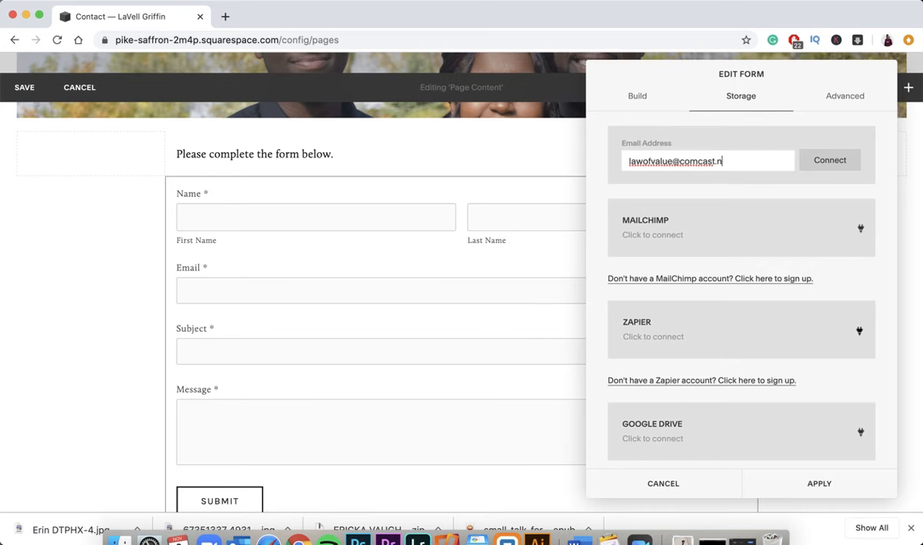
left_click(832, 172)
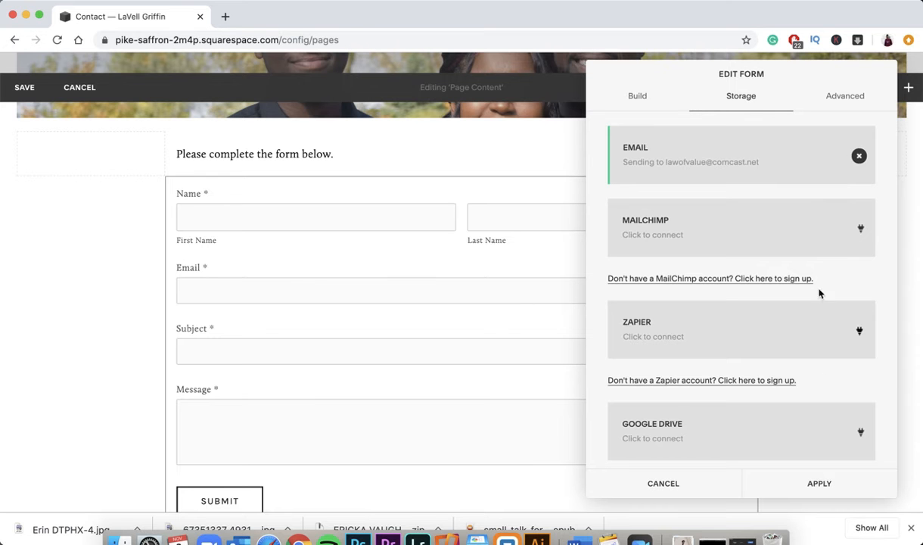
left_click(815, 481)
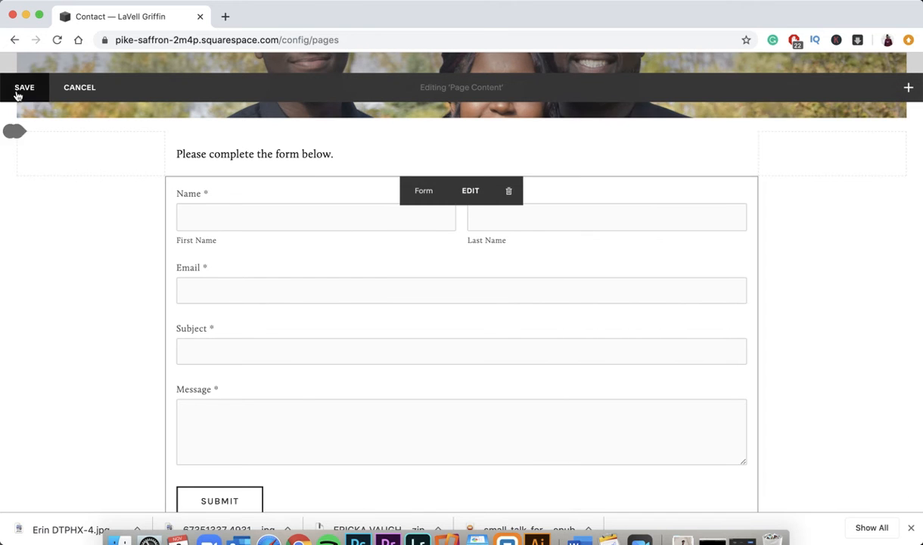
left_click(25, 87)
scroll(439, 239, "down", 3)
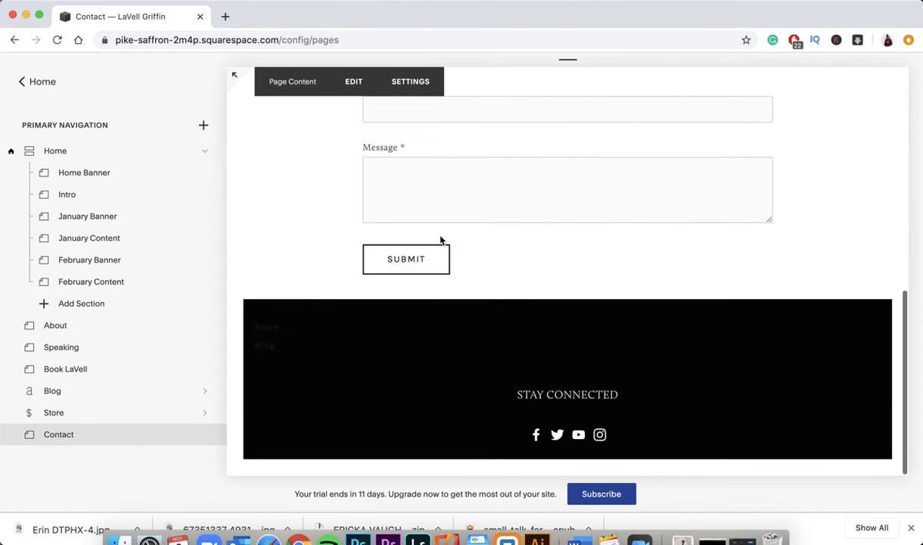
scroll(440, 240, "up", 10)
scroll(440, 236, "down", 10)
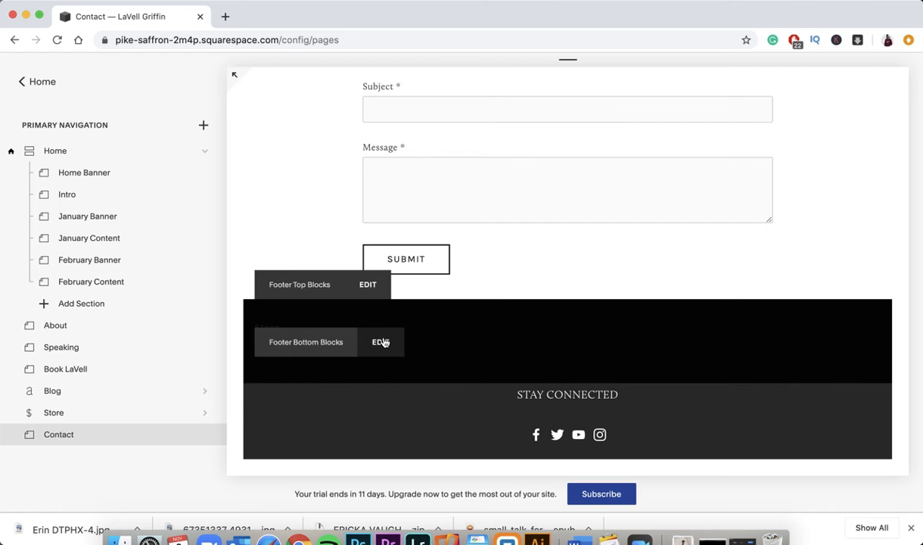
left_click(382, 342)
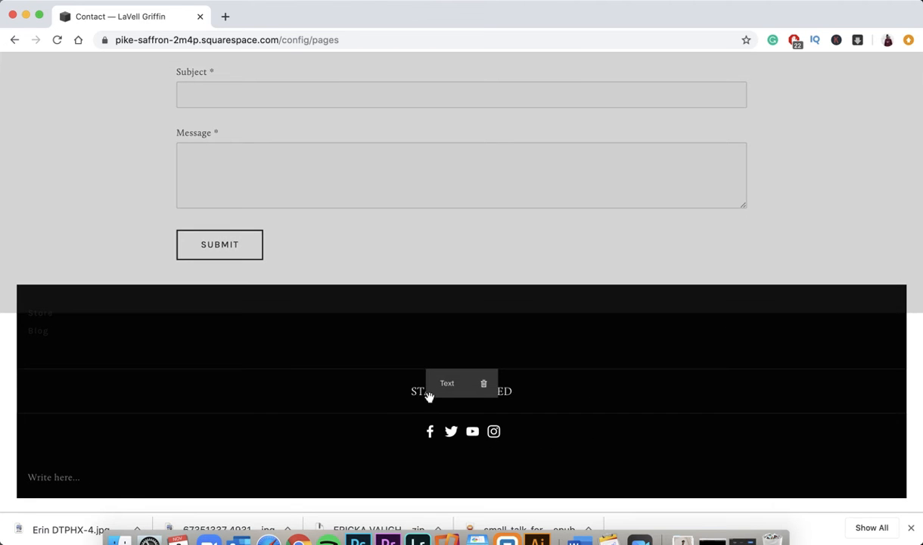
left_click(415, 390)
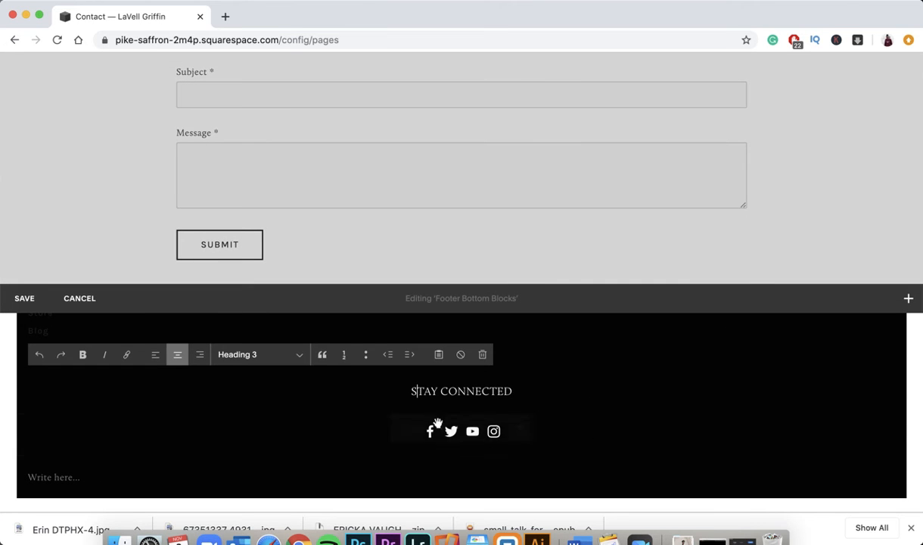
left_click(480, 428)
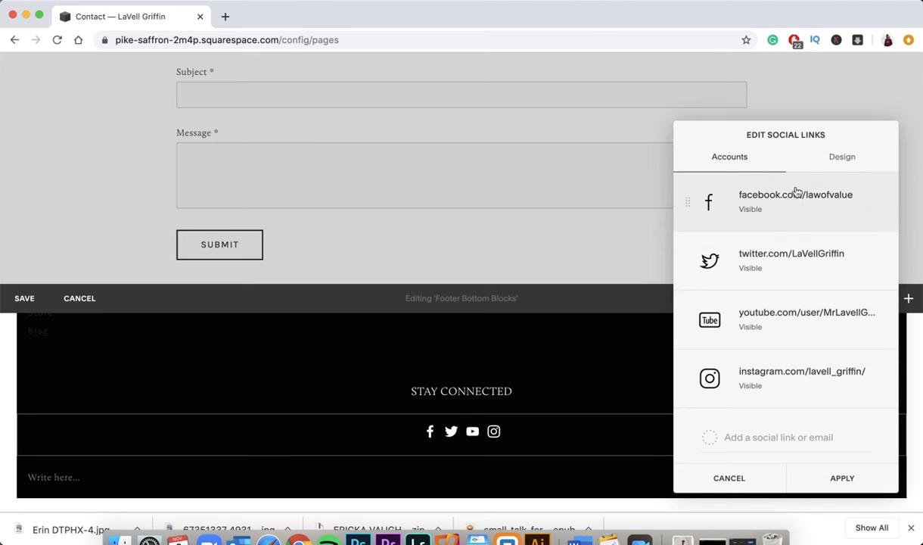
left_click(840, 159)
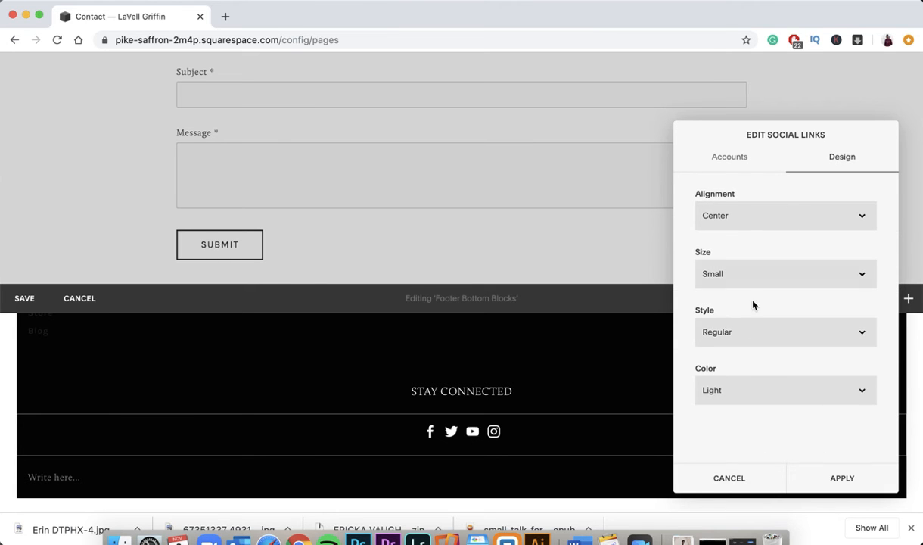
left_click(730, 477)
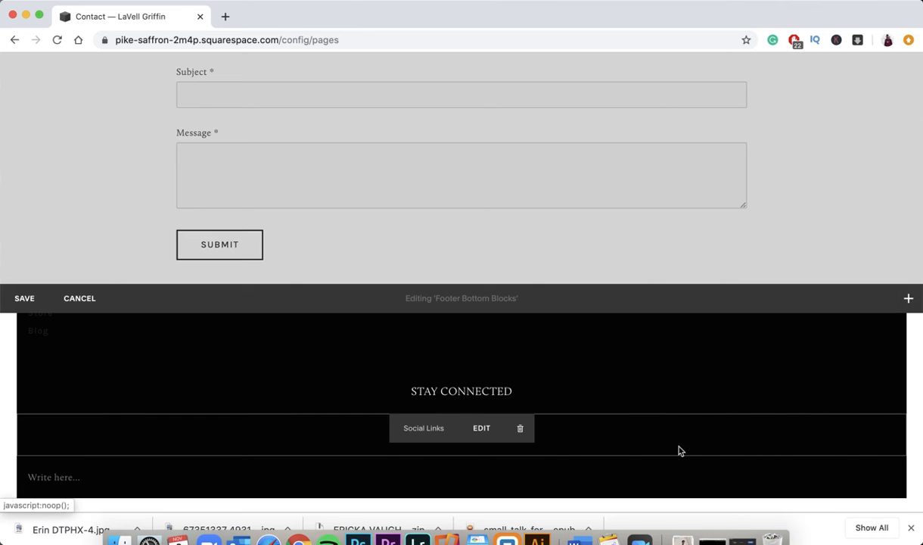
left_click(90, 299)
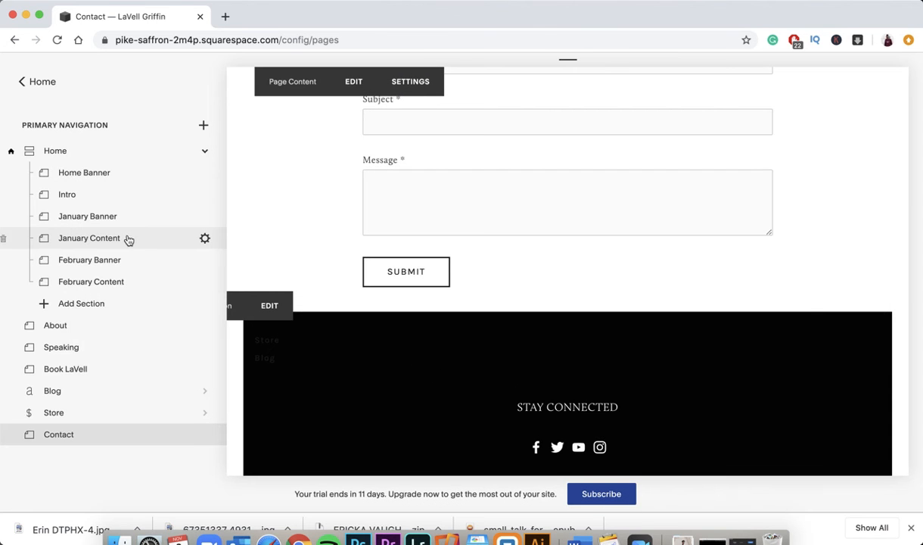
scroll(288, 219, "up", 10)
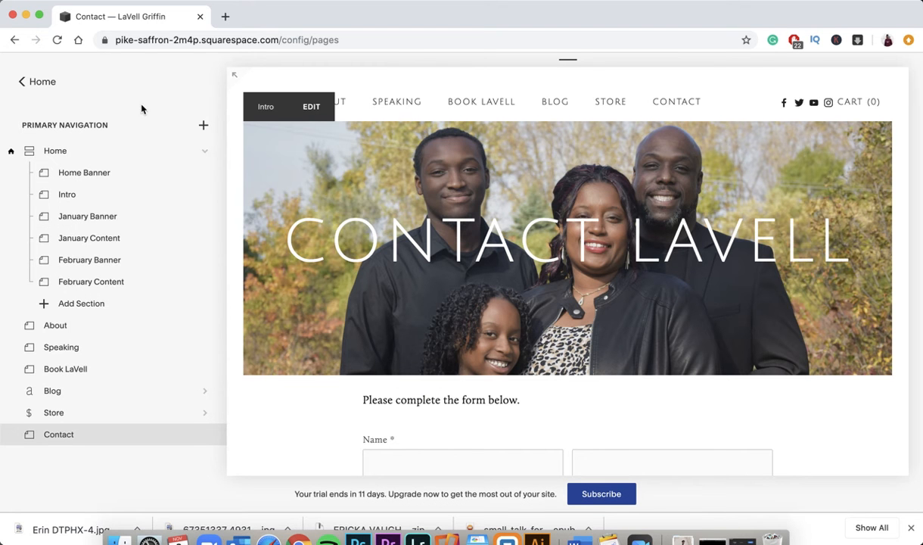
- Open Design > Site Styles and bring up the header navigation's styles
left_click(20, 83)
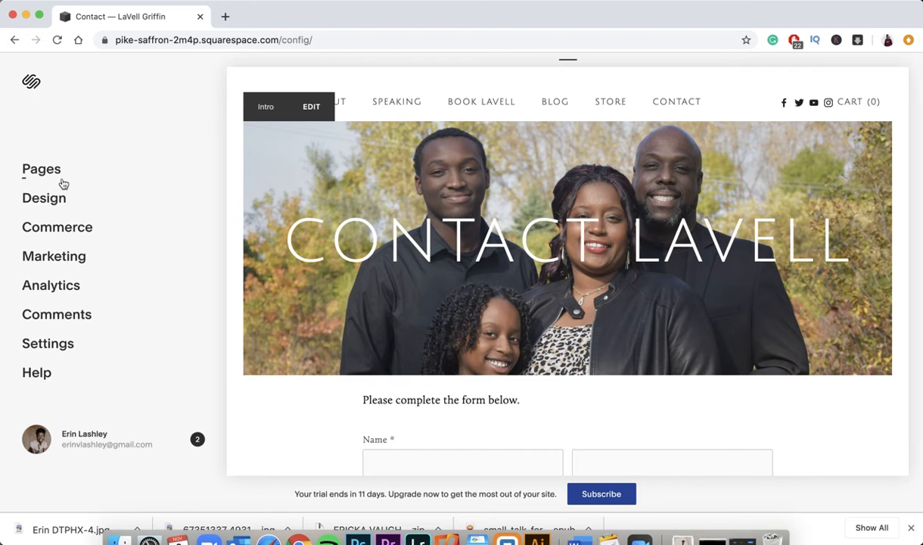
left_click(51, 200)
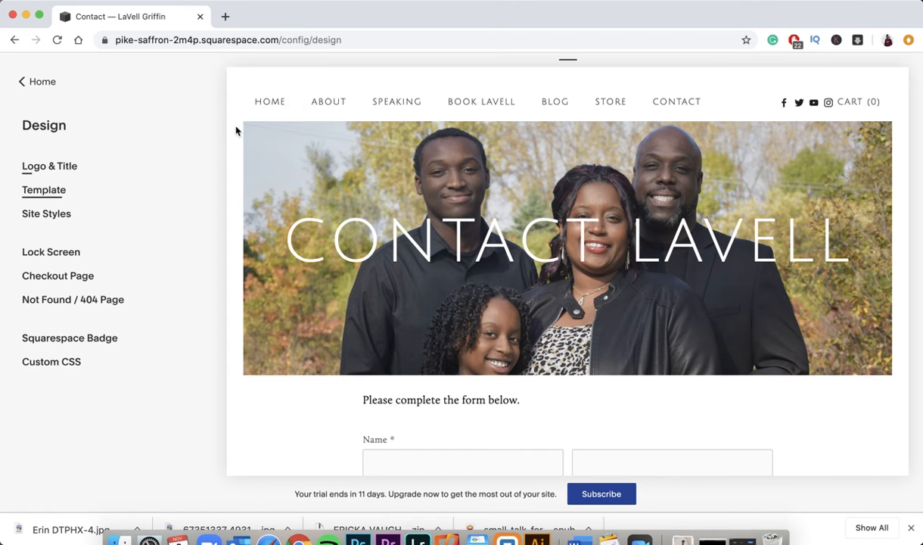
left_click(47, 215)
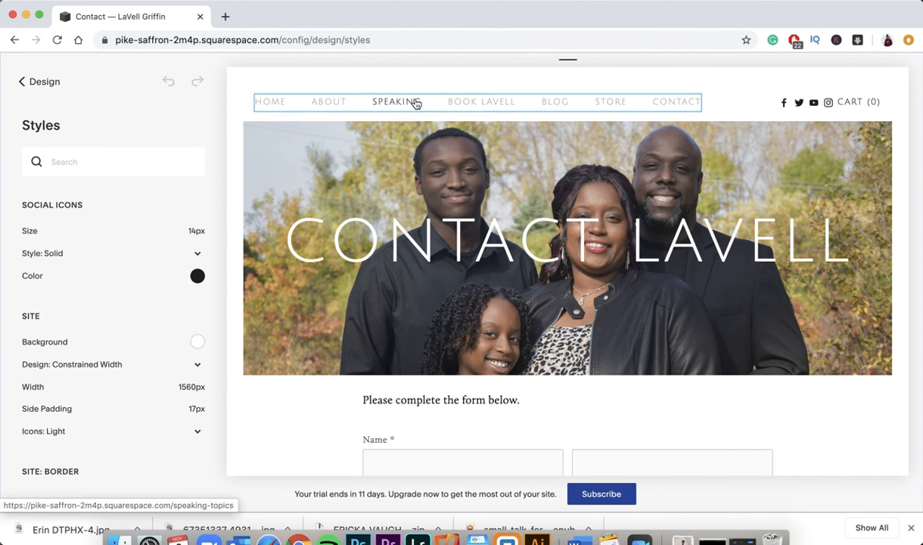
left_click(679, 104)
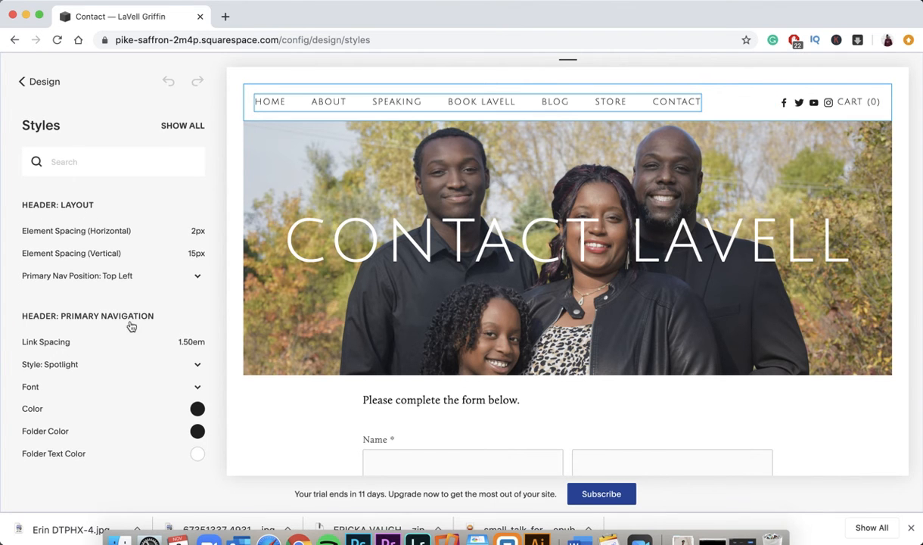
- Inspect the Heading 1 font (Julius Sans One 90px) and nav bar styles, then return to Design
left_click(324, 247)
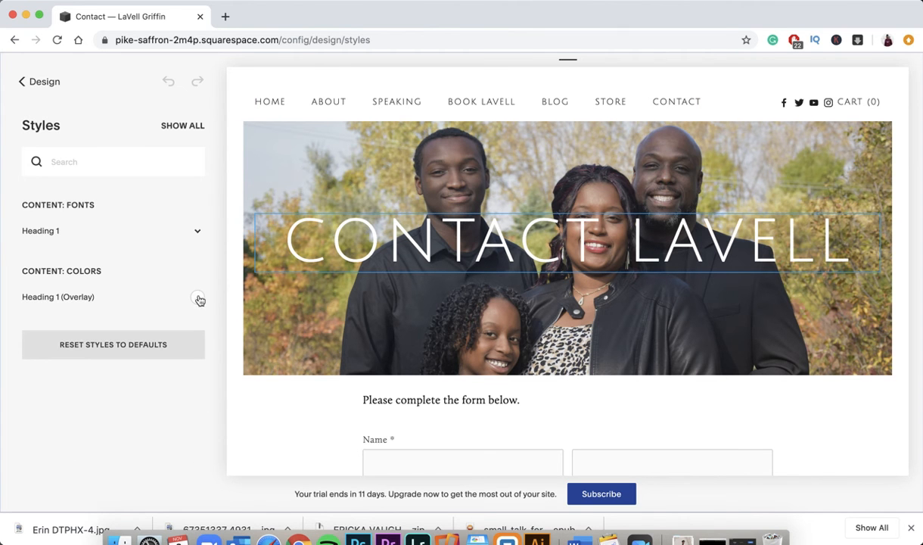
left_click(196, 234)
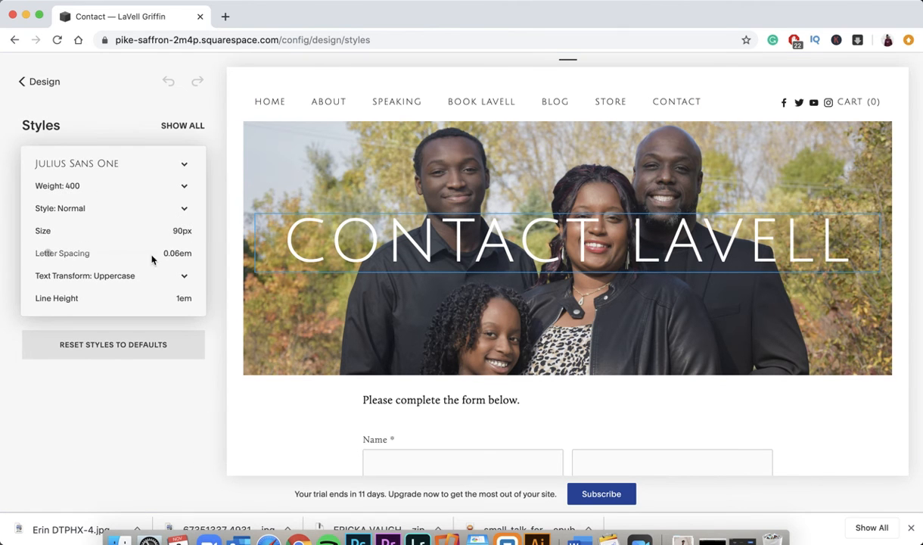
left_click(234, 177)
left_click(320, 103)
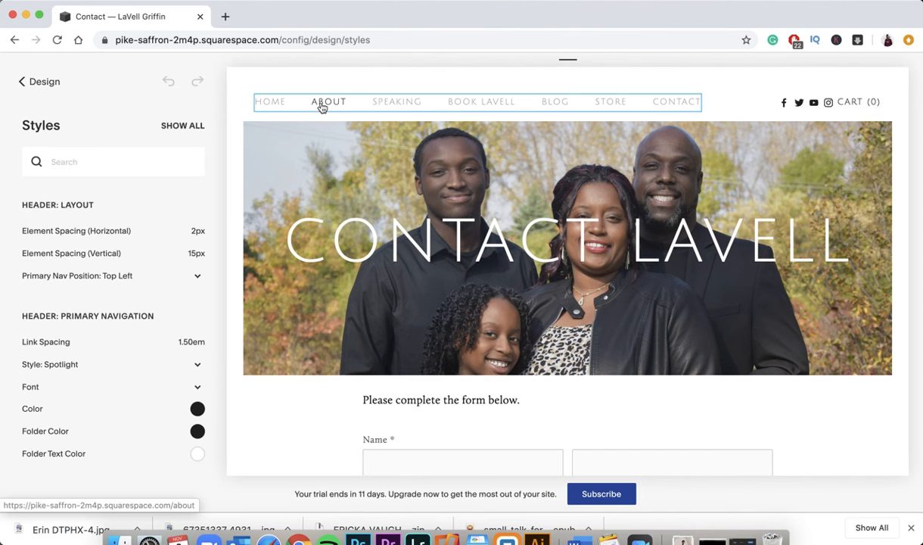
scroll(154, 407, "down", 2)
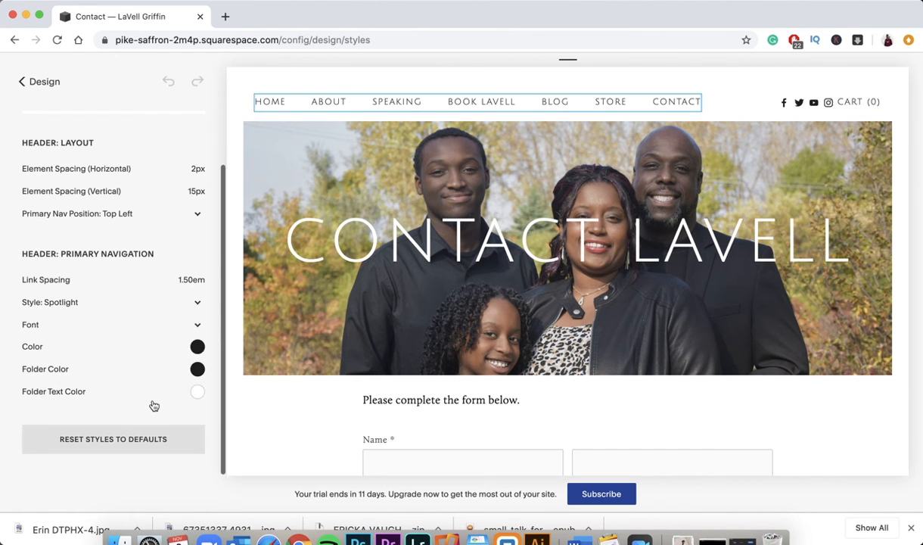
scroll(155, 401, "up", 2)
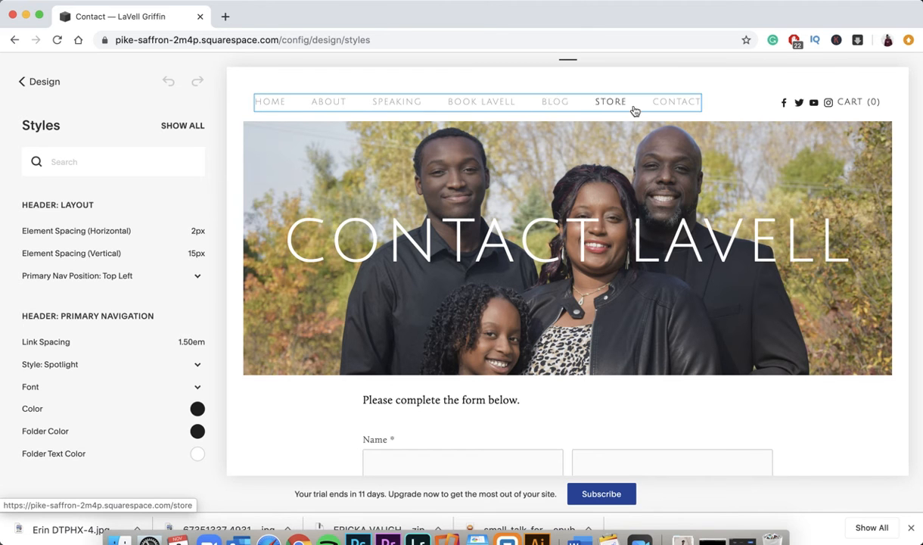
left_click(40, 83)
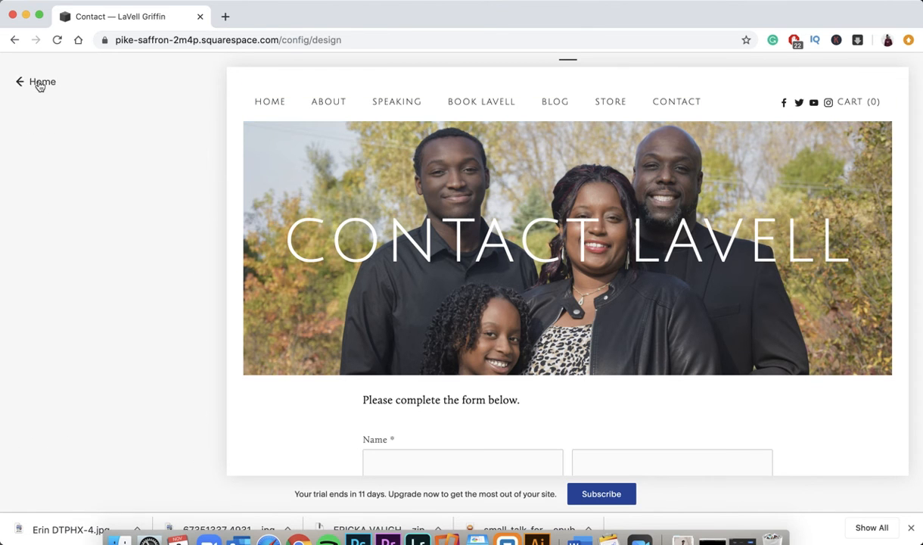
- Preview the Speaking page and scroll through its topics down to the footer and back
left_click(378, 106)
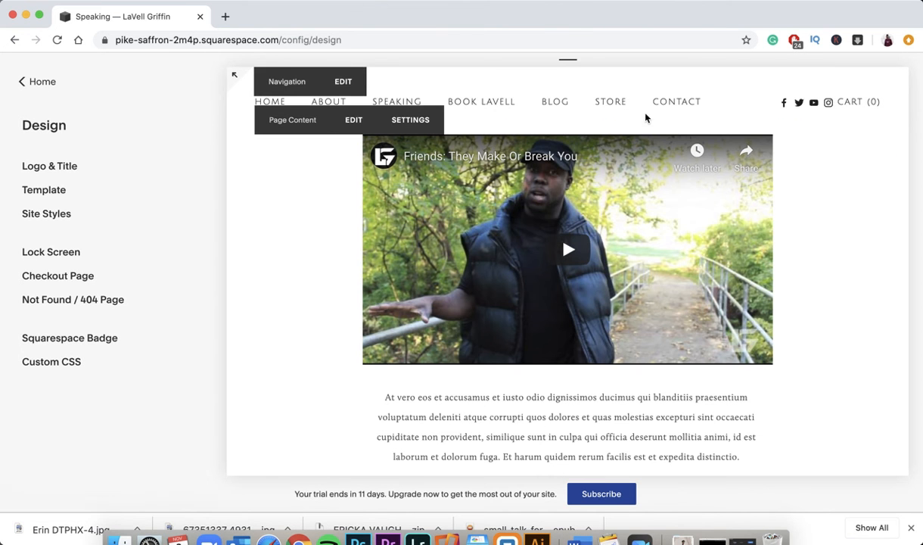
scroll(432, 380, "down", 10)
scroll(432, 380, "up", 10)
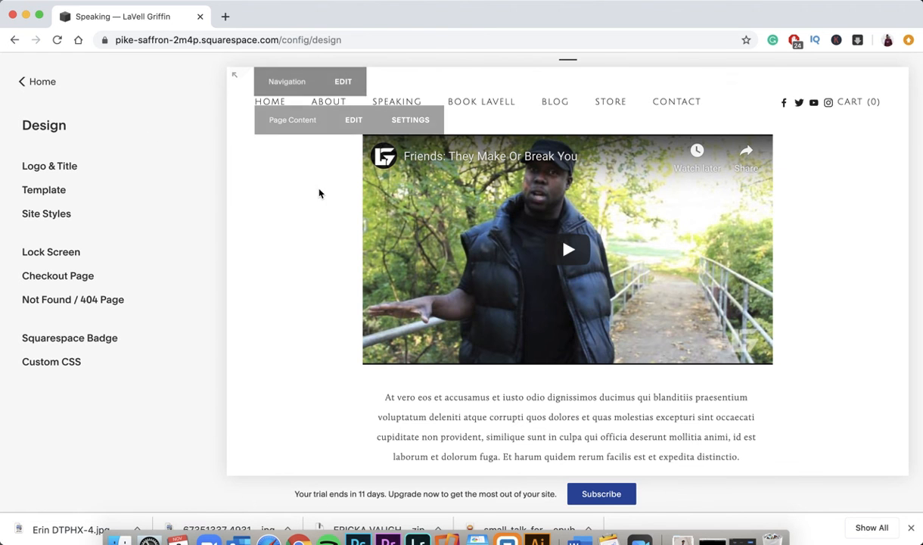
scroll(320, 192, "down", 15)
scroll(319, 192, "down", 18)
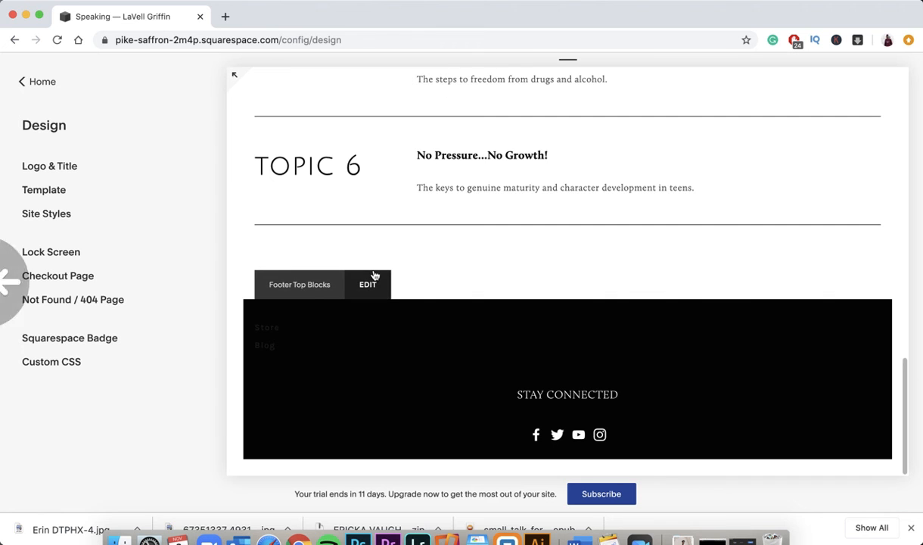
scroll(374, 275, "up", 20)
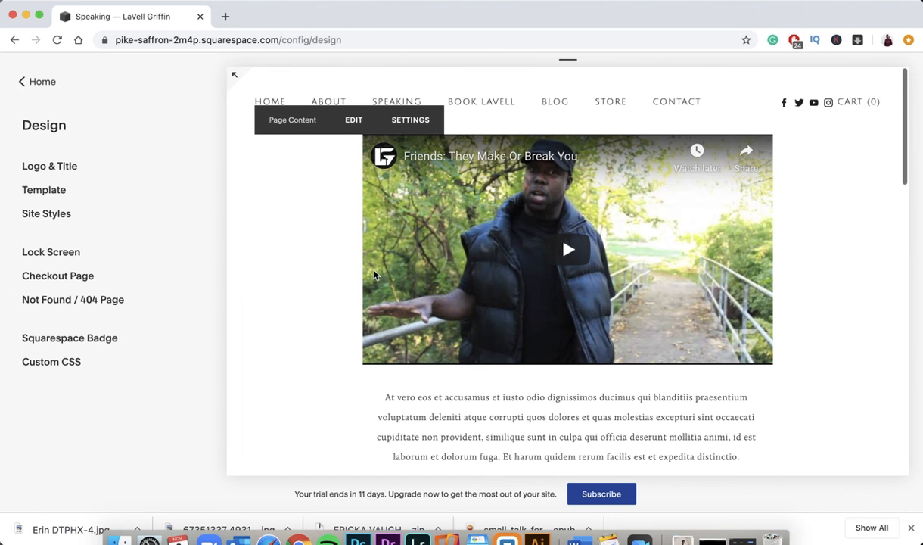
- Preview the Home page and scroll through its banners and testimonials to the January Content photo
left_click(264, 103)
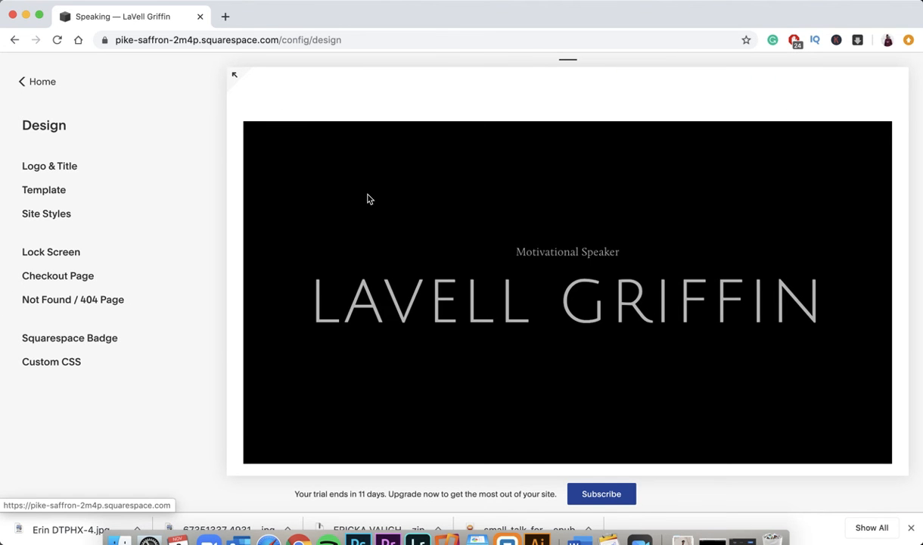
scroll(438, 313, "down", 3)
scroll(438, 312, "down", 6)
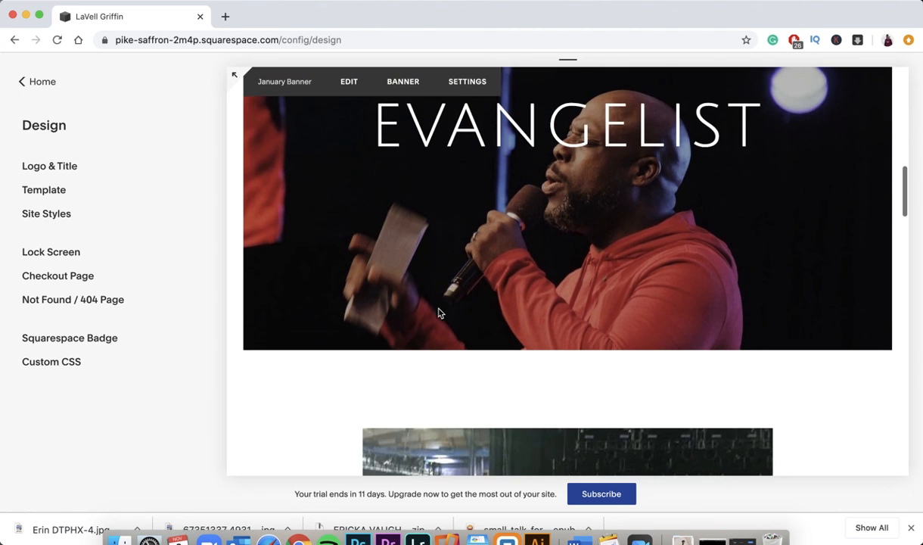
scroll(445, 315, "down", 8)
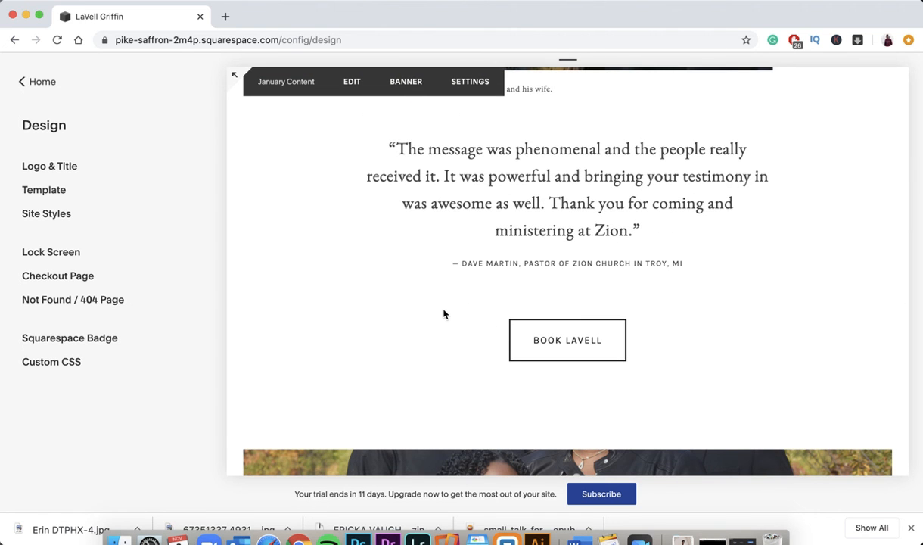
scroll(444, 314, "down", 15)
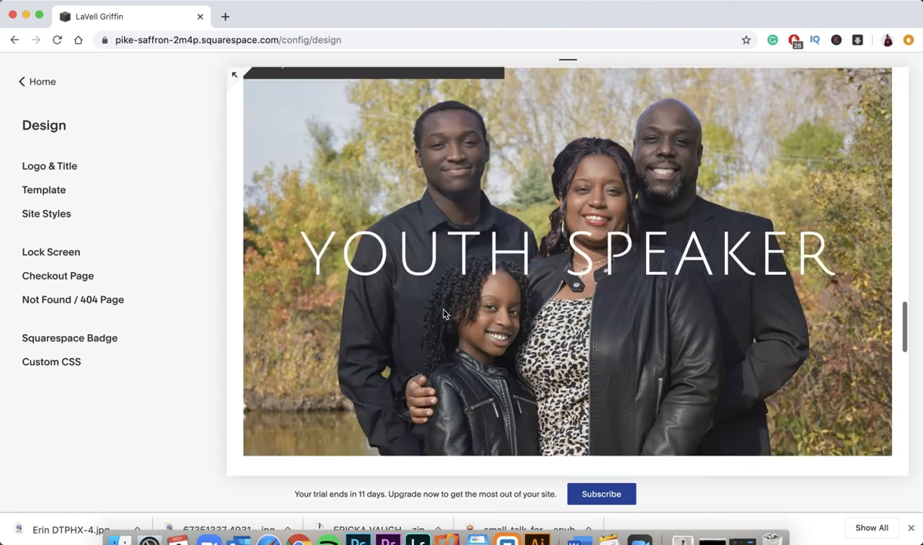
scroll(445, 314, "up", 15)
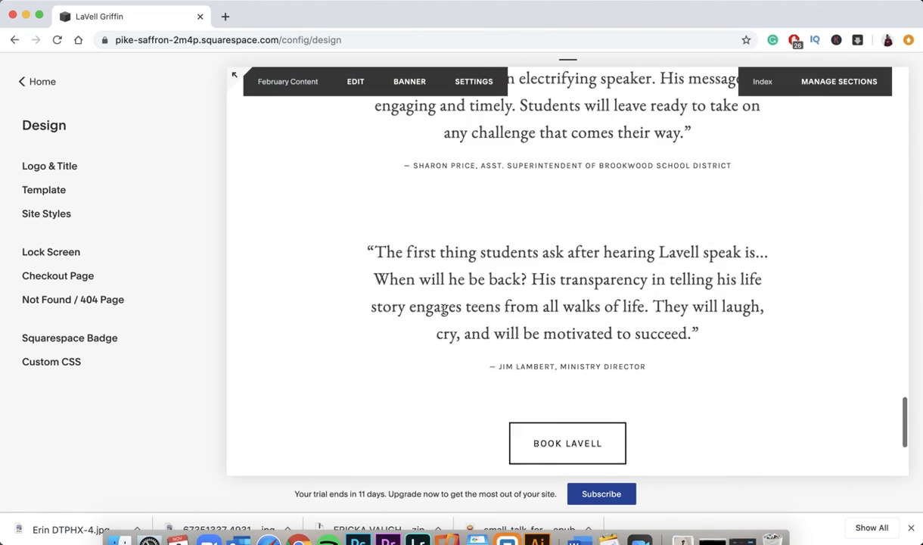
scroll(445, 314, "up", 8)
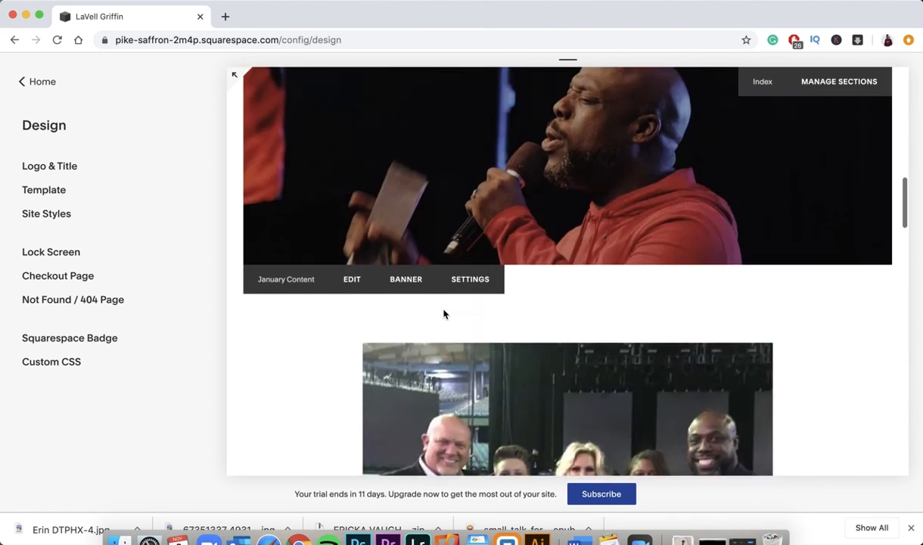
scroll(445, 314, "down", 7)
scroll(445, 314, "down", 3)
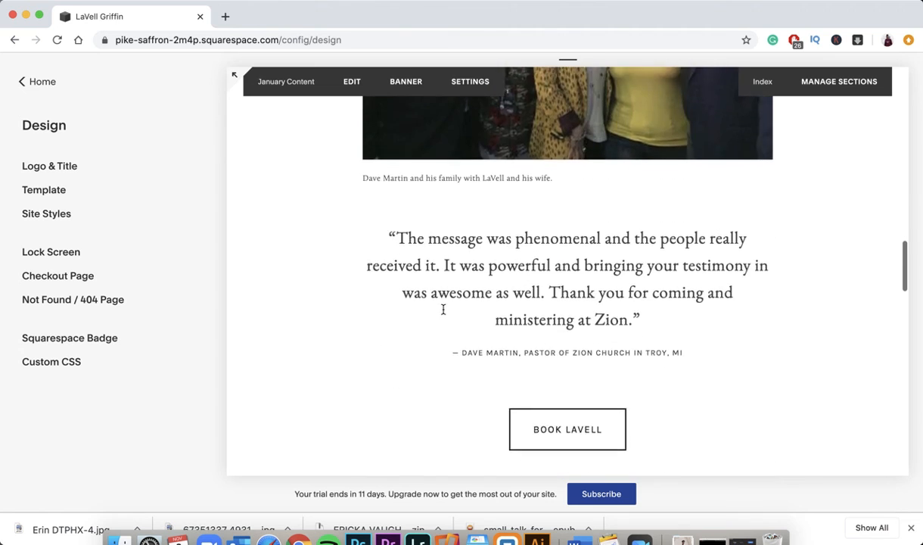
scroll(445, 314, "up", 6)
scroll(445, 314, "up", 10)
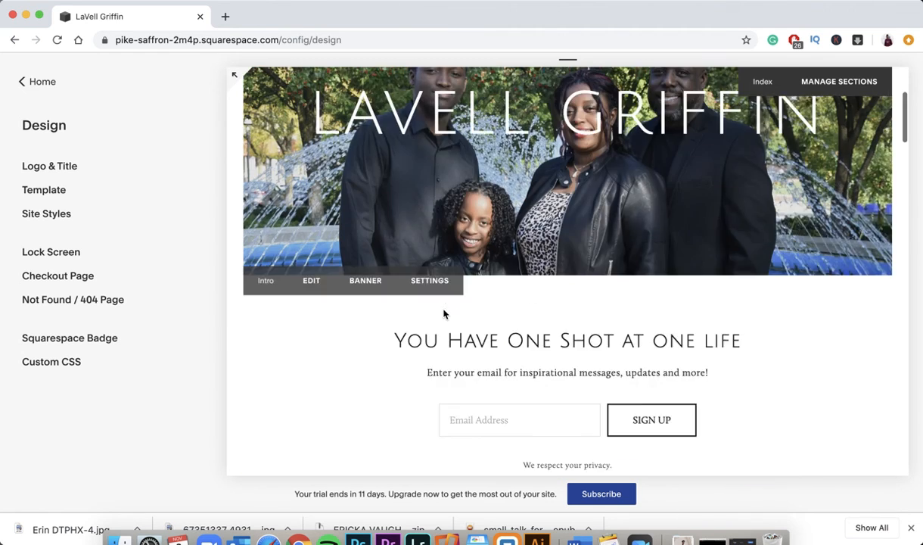
scroll(445, 314, "down", 11)
scroll(445, 314, "up", 10)
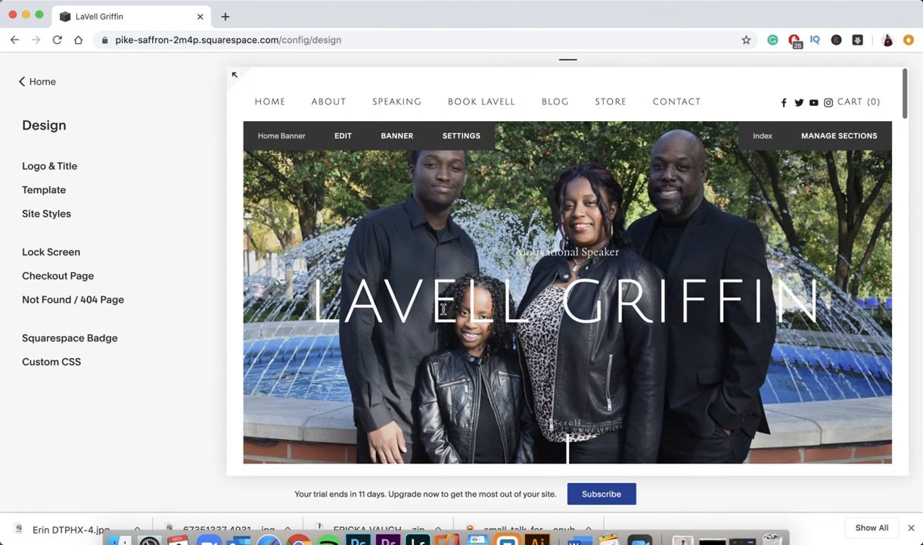
scroll(469, 341, "down", 10)
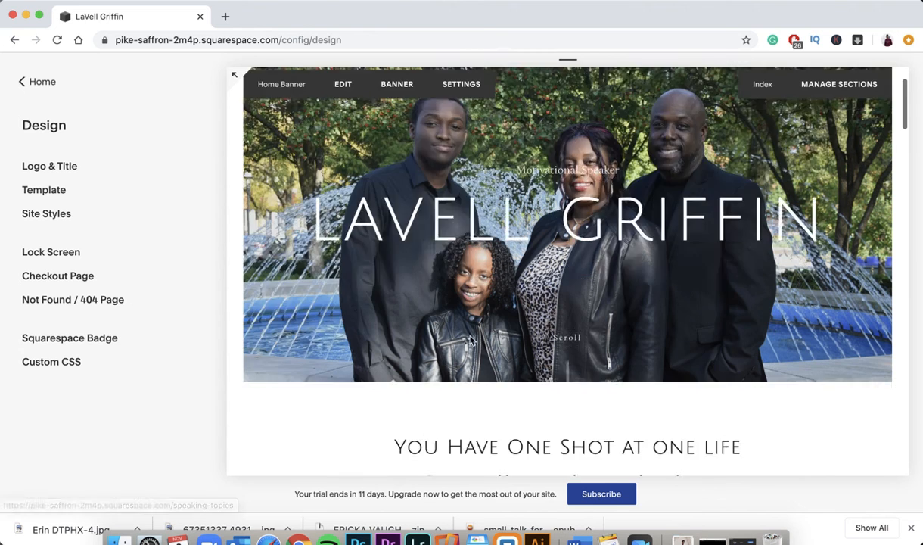
scroll(470, 341, "down", 15)
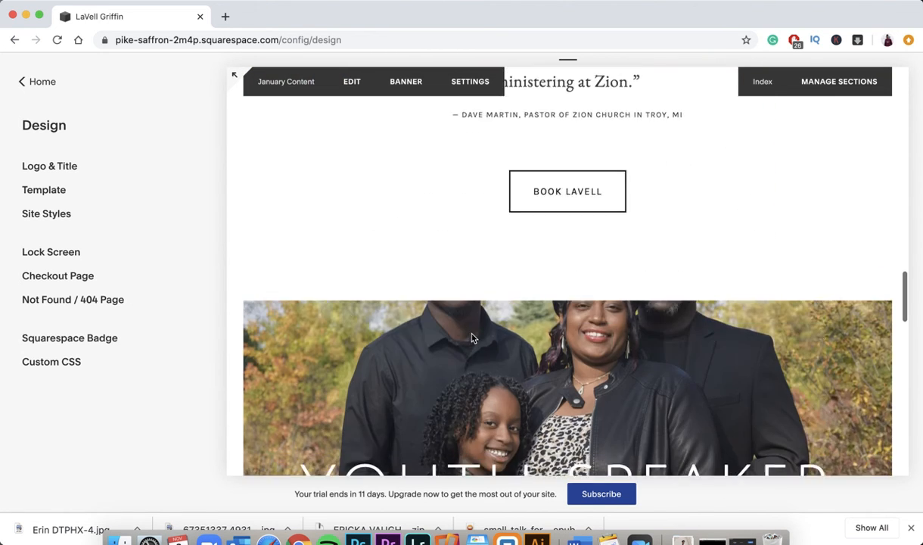
scroll(471, 337, "down", 15)
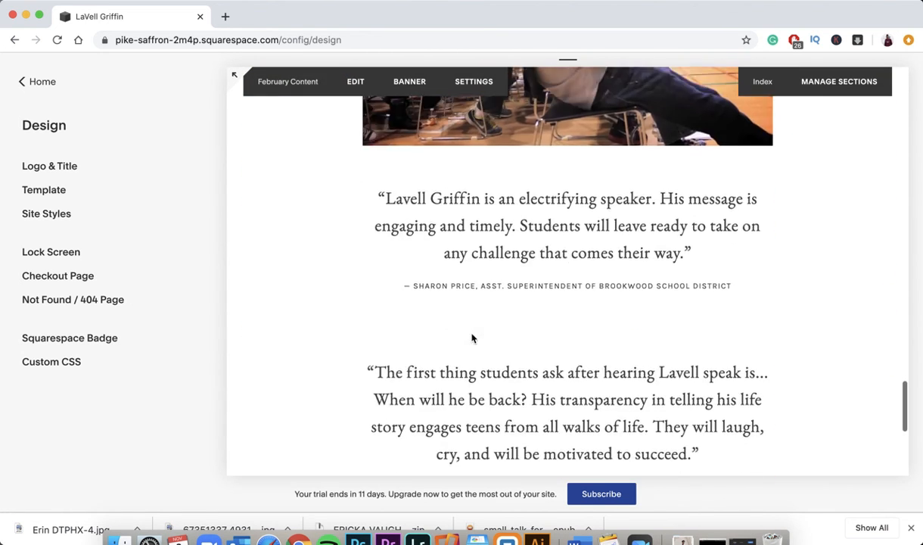
scroll(471, 337, "up", 20)
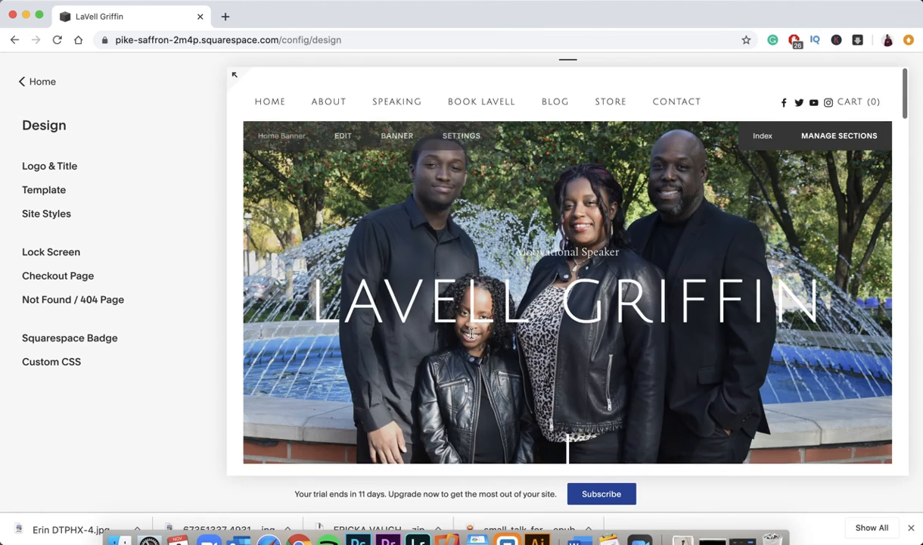
scroll(473, 339, "down", 15)
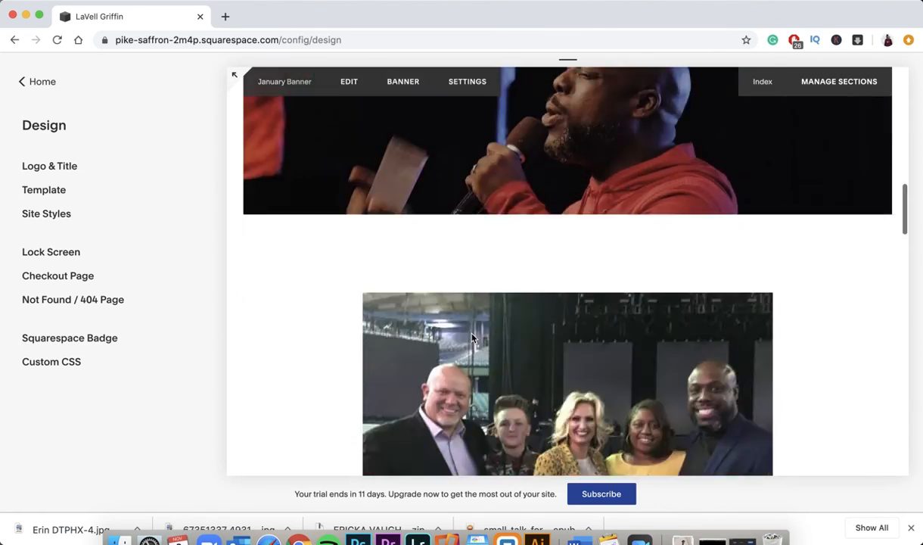
scroll(471, 337, "down", 8)
scroll(472, 338, "up", 15)
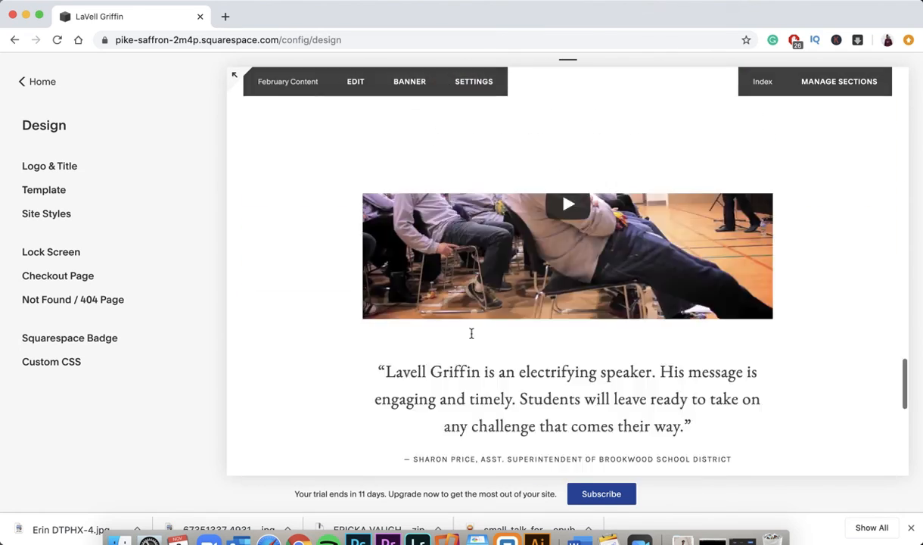
scroll(471, 338, "up", 10)
scroll(471, 336, "down", 15)
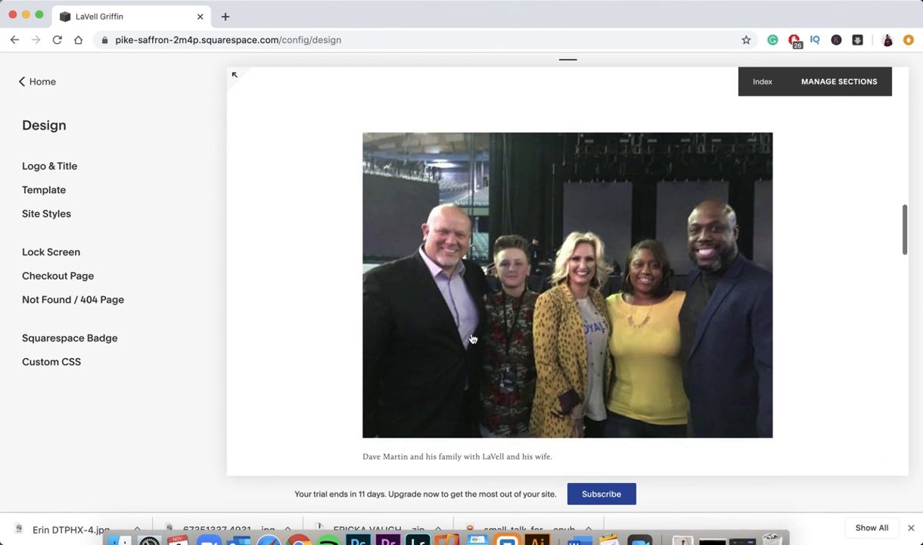
scroll(471, 333, "up", 15)
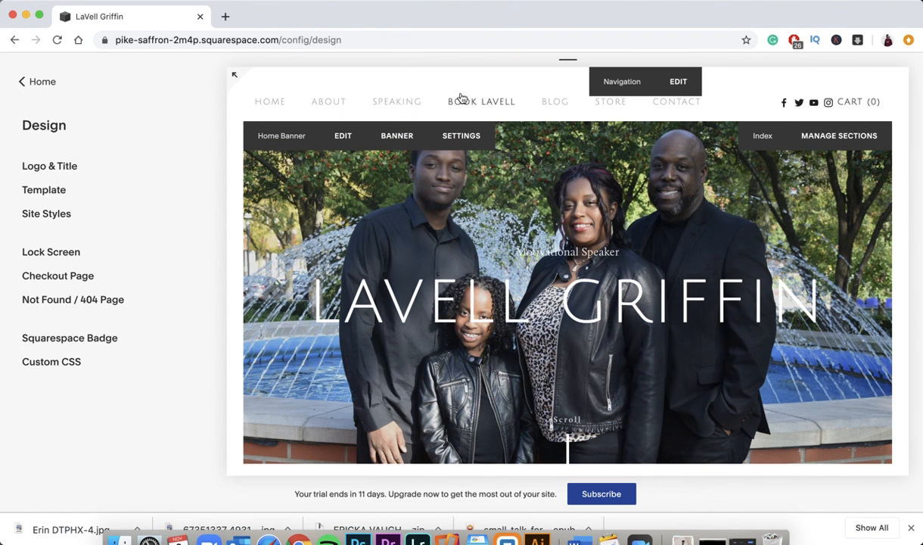